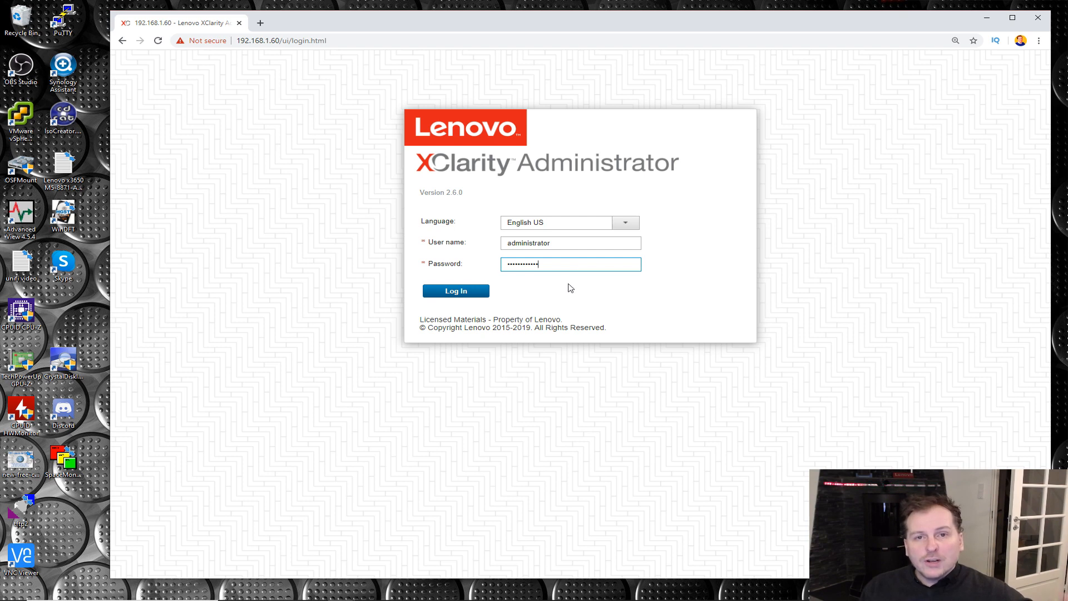
Log in to the management console and open the list of servers with normal status.
left_click(449, 291)
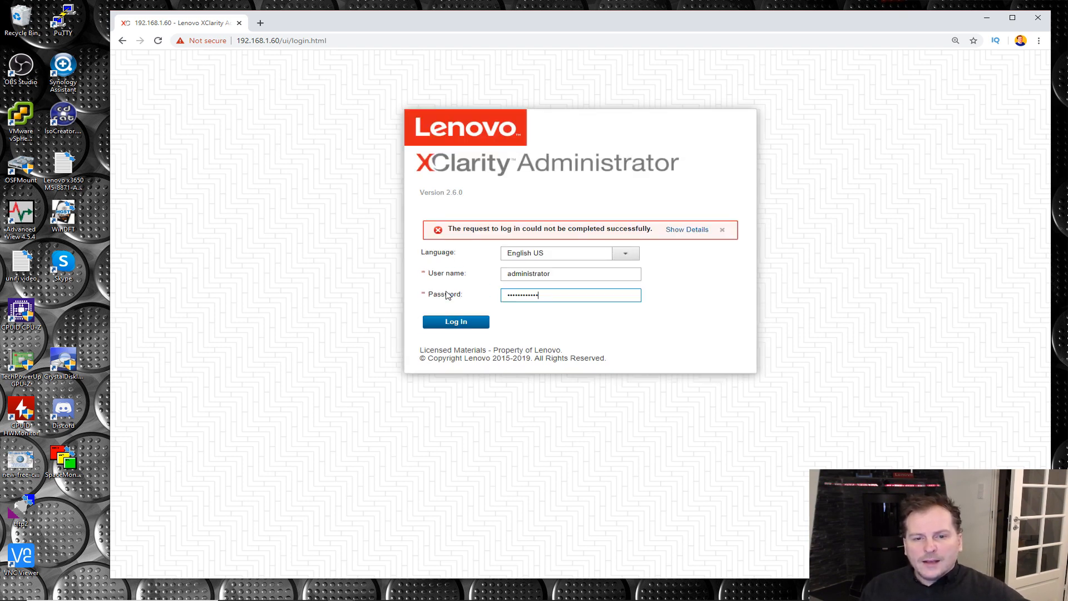
key("Return")
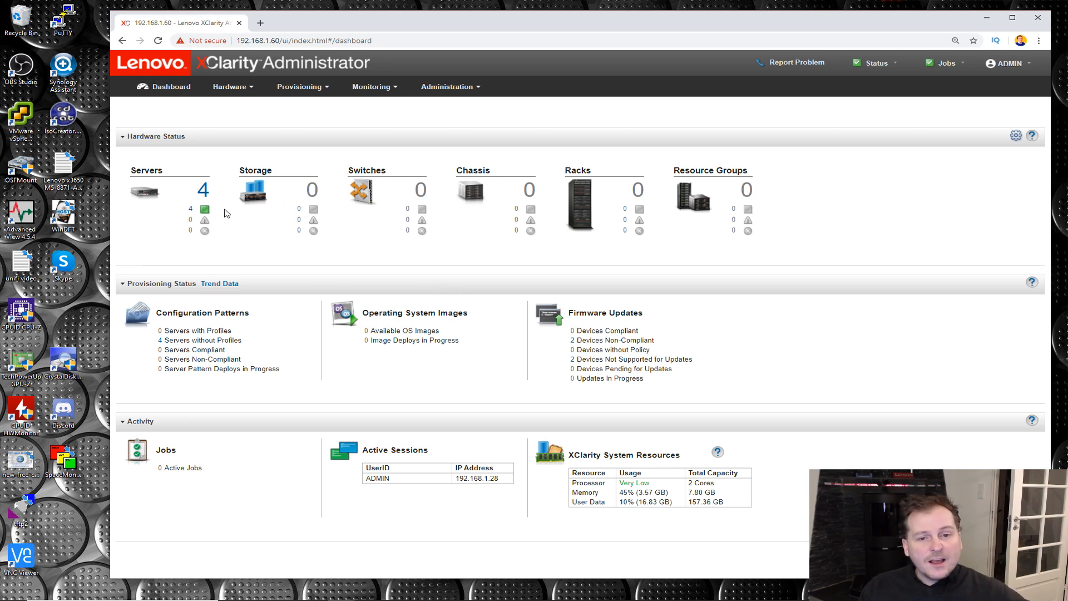
left_click(191, 211)
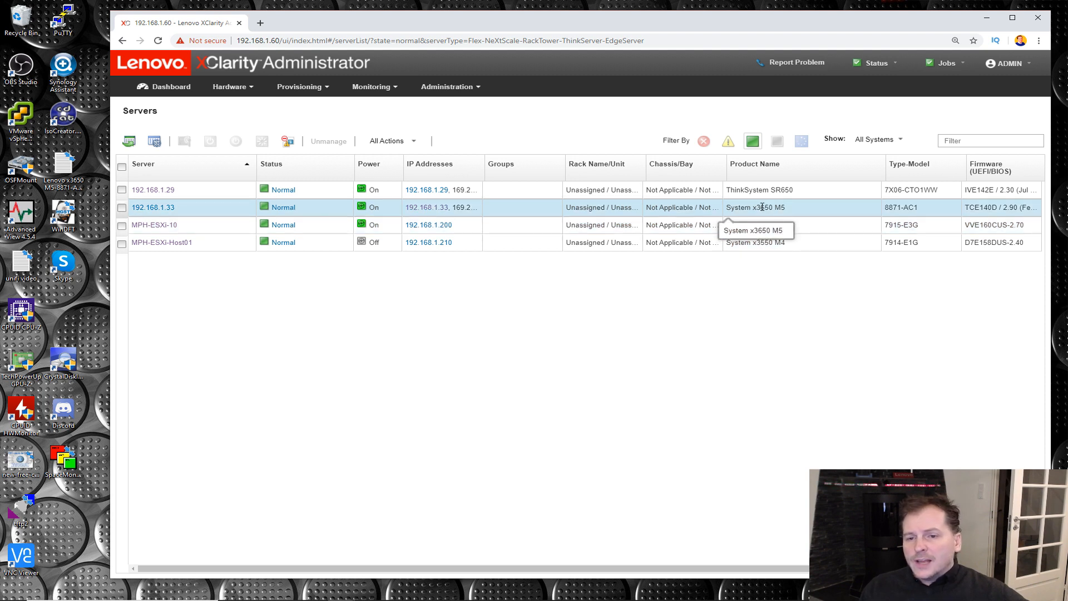
Examine the product names of the System x3650 M5 and ThinkSystem SR650 servers and compare their model and firmware columns.
left_click_drag(787, 207, 733, 210)
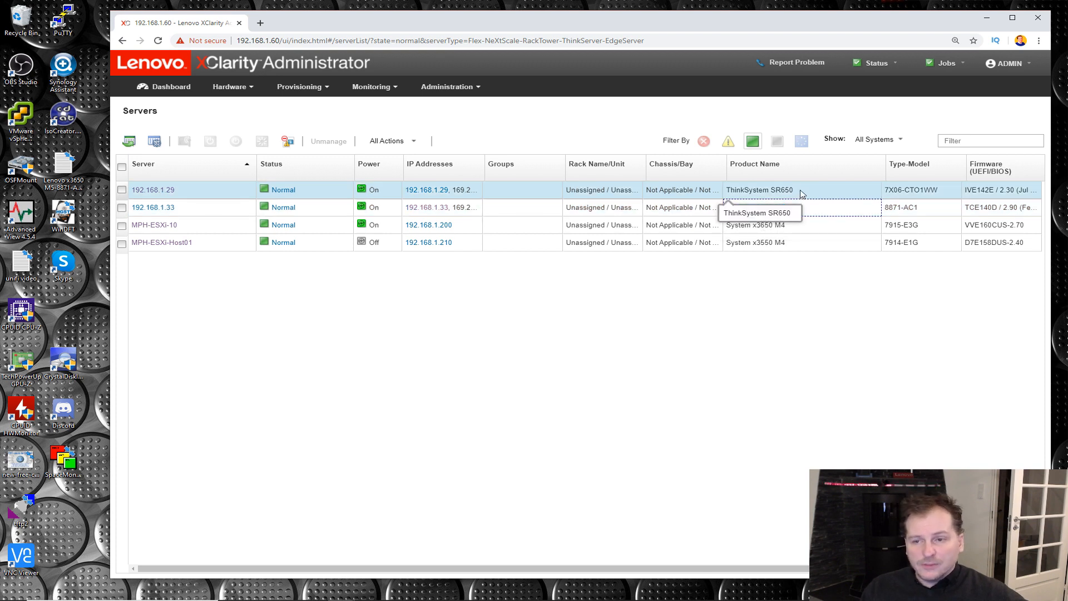
left_click_drag(802, 194, 730, 191)
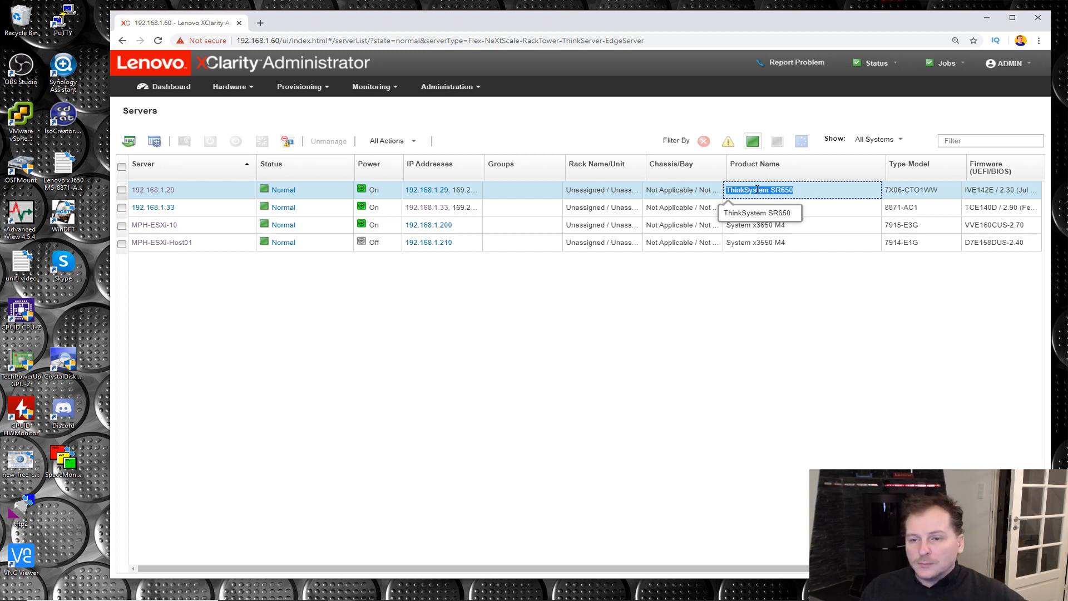
left_click_drag(966, 161, 950, 162)
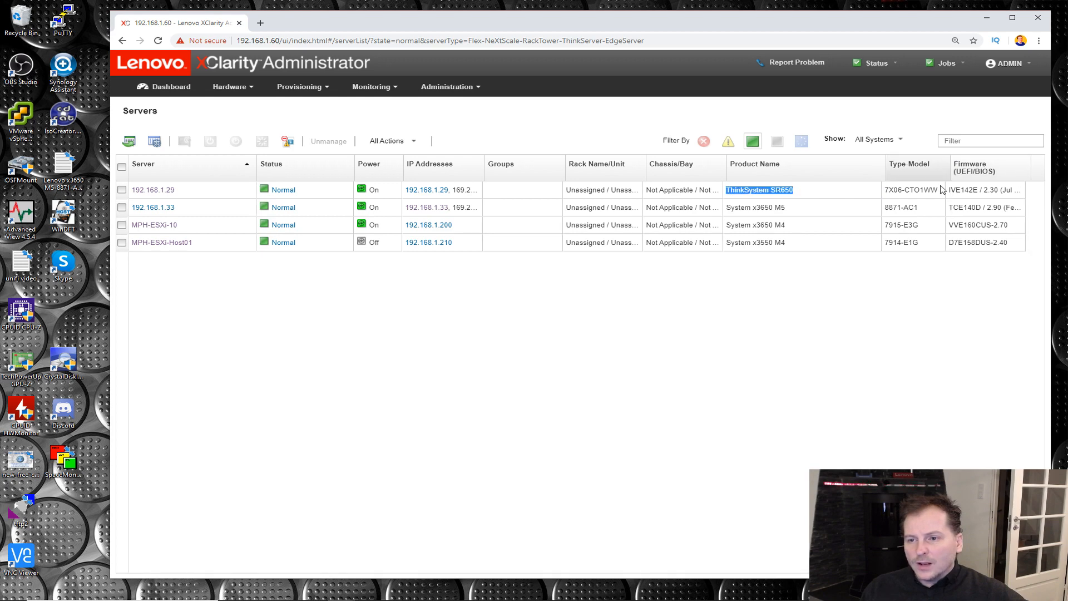
mouse_move(1010, 210)
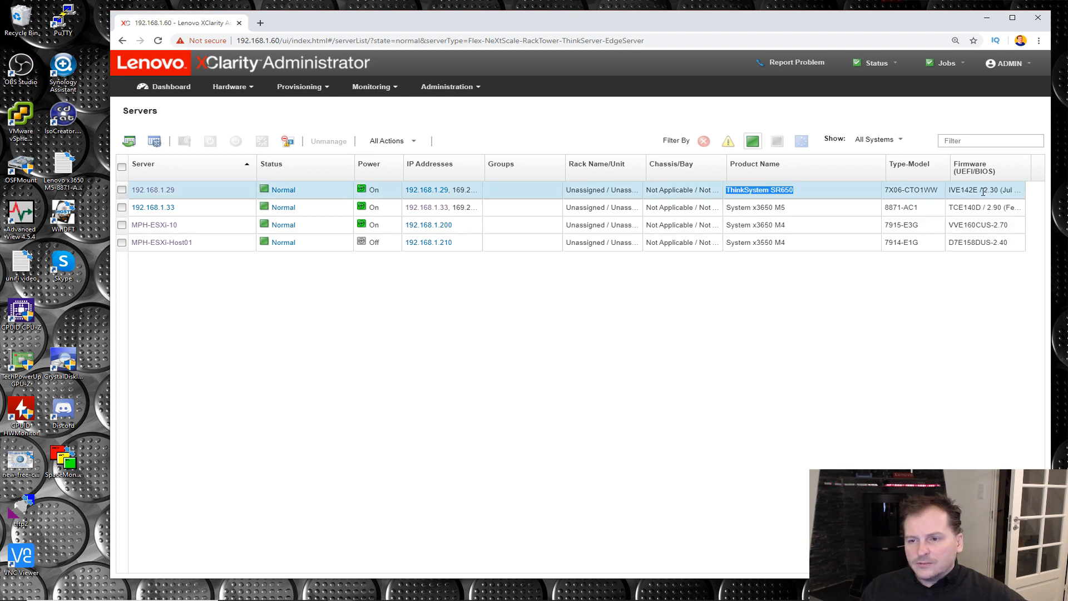
mouse_move(976, 190)
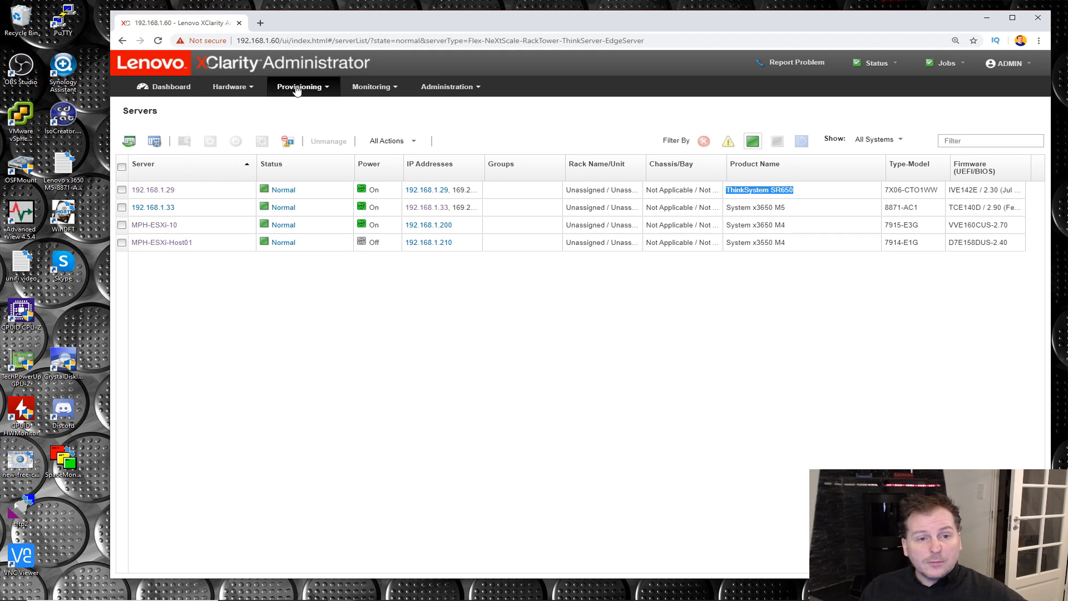
Open the firmware updates repository and examine the newest IMM2 update version for the Lenovo x3650 M5.
left_click(326, 89)
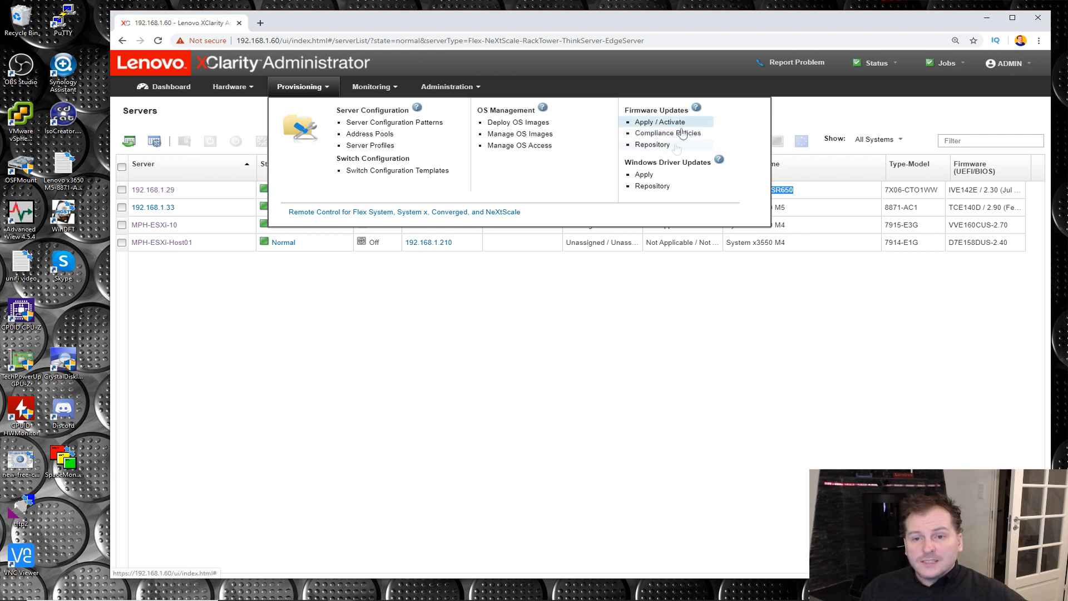
left_click(651, 146)
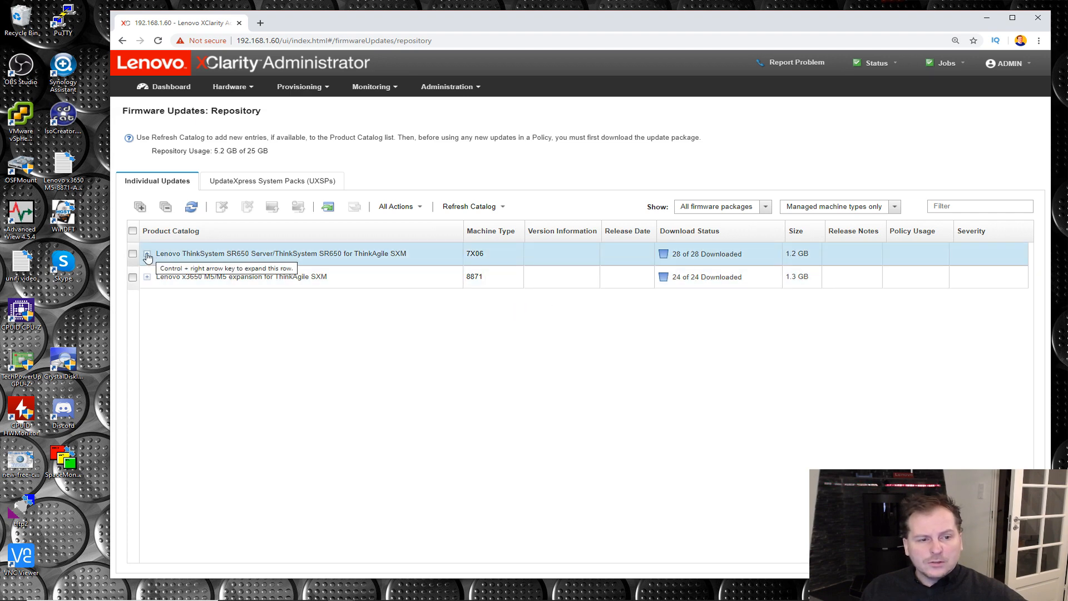
left_click(147, 277)
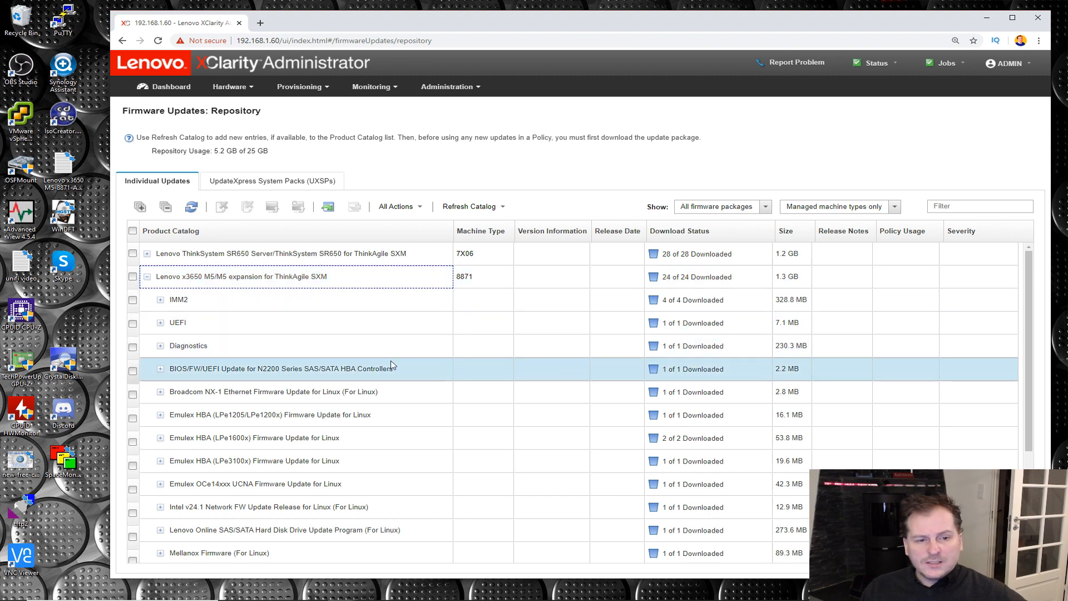
left_click(161, 301)
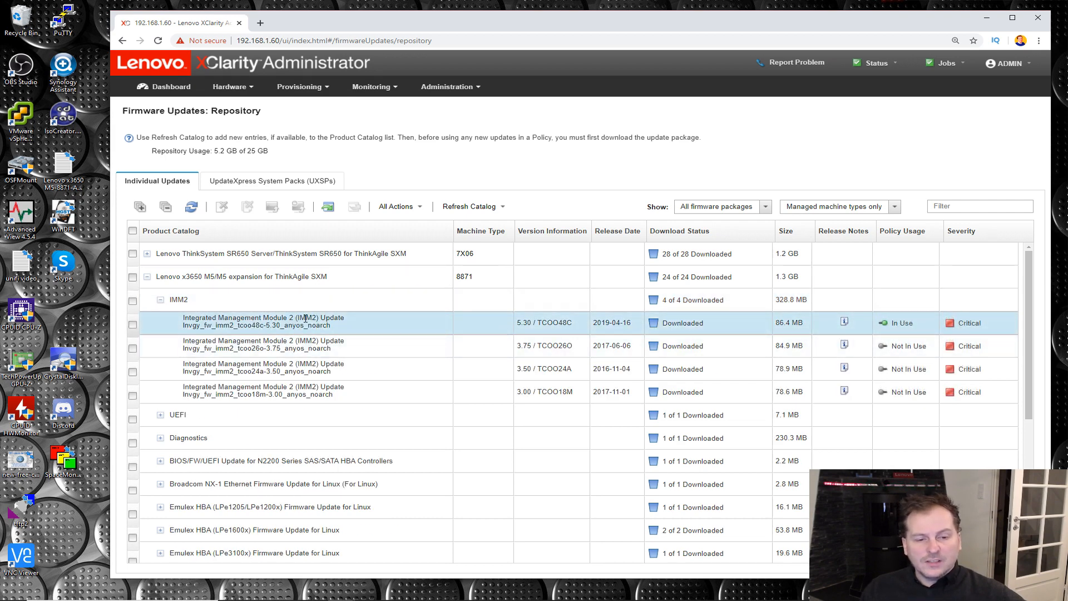
left_click_drag(517, 321, 533, 322)
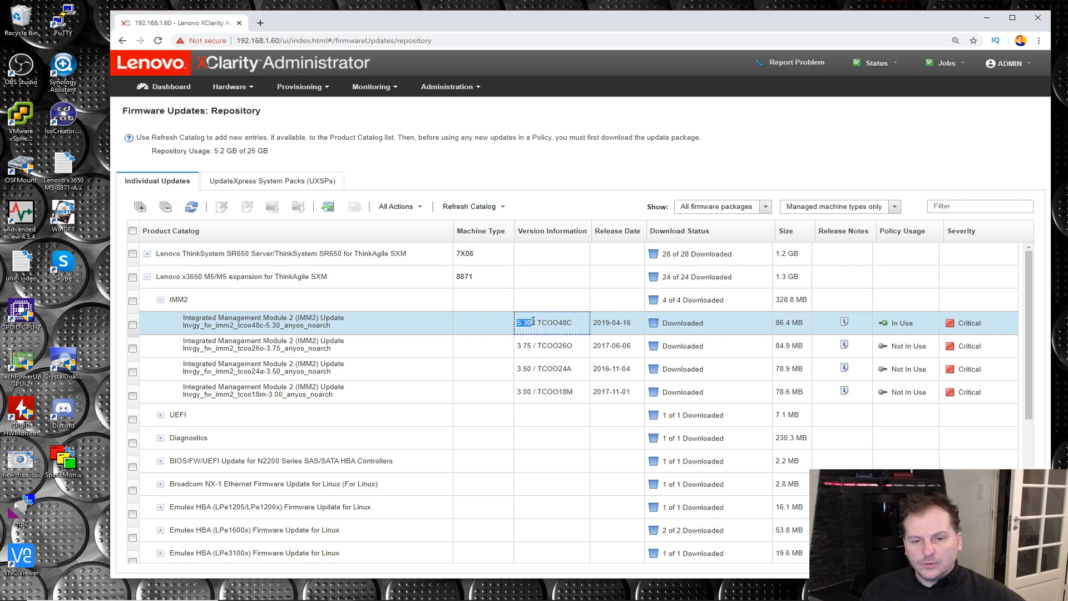
Expand the XCC updates for the ThinkSystem SR650 and examine the newest package's version and release date.
left_click(147, 253)
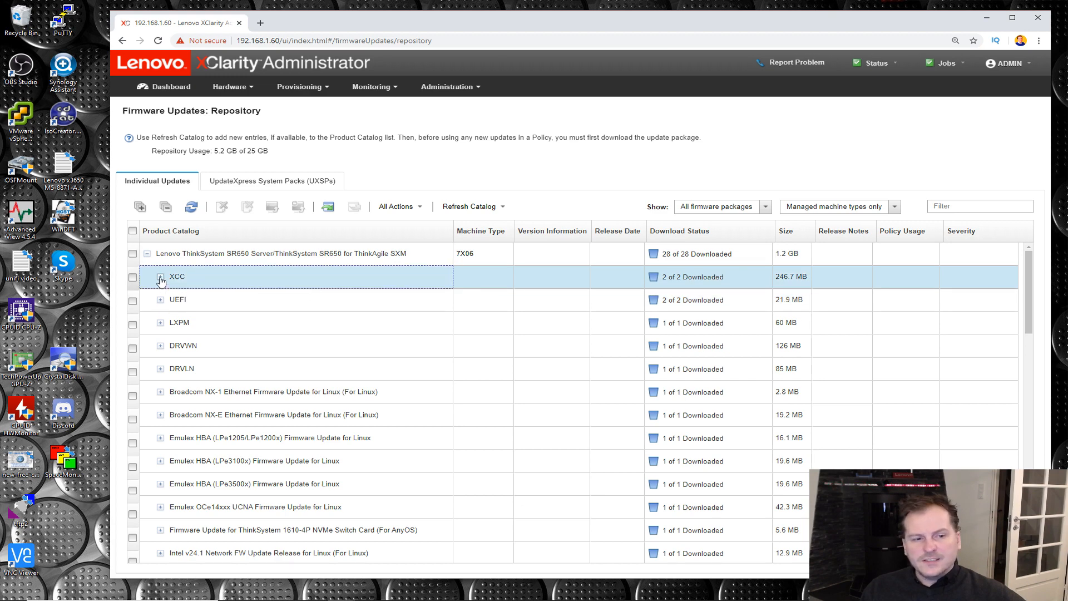
left_click(160, 277)
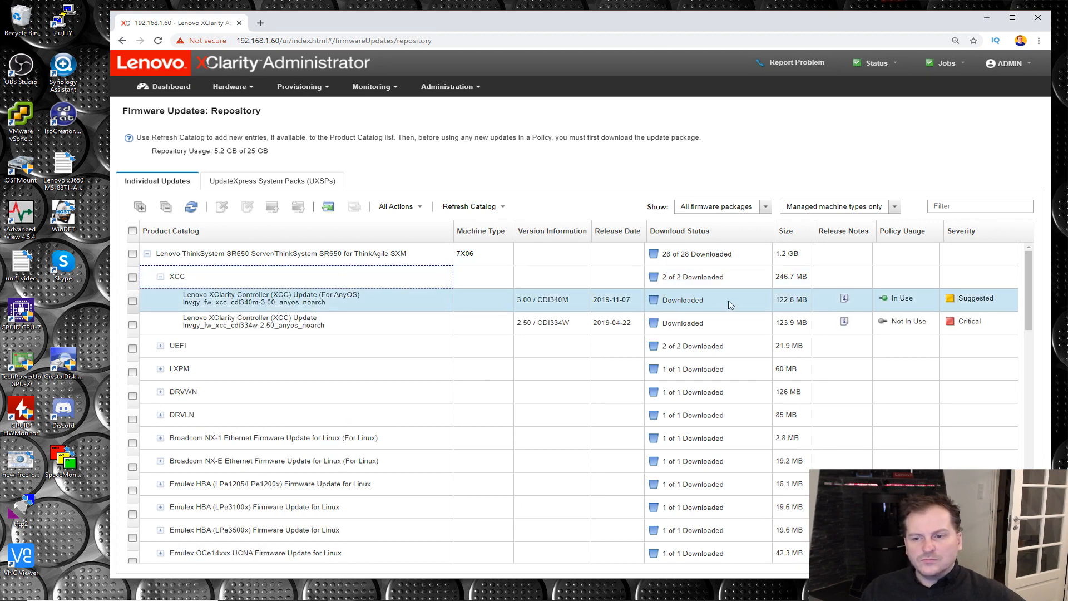
double_click(533, 299)
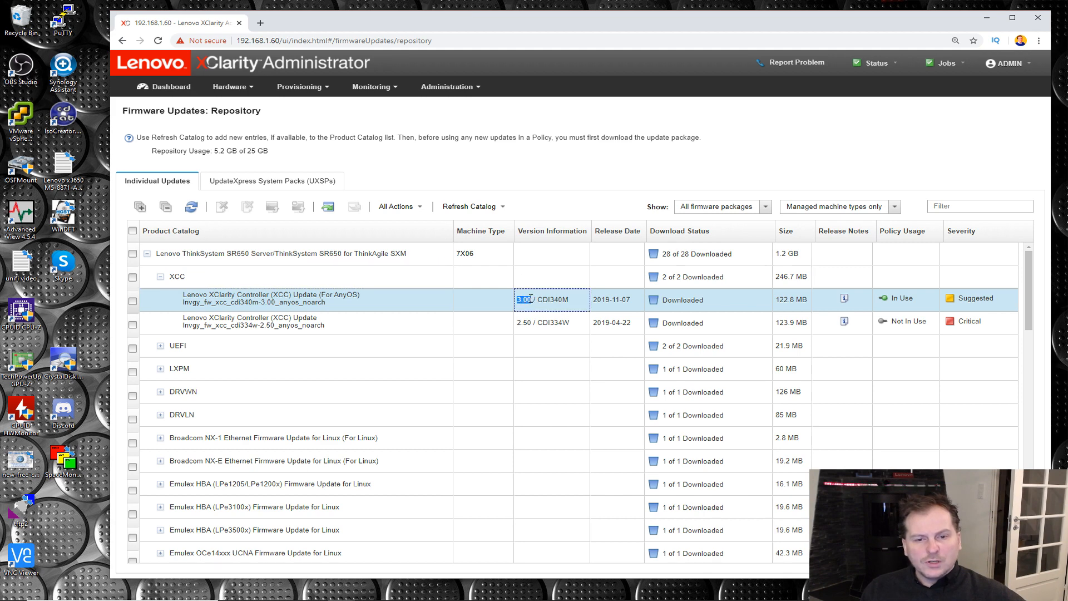
left_click(625, 300)
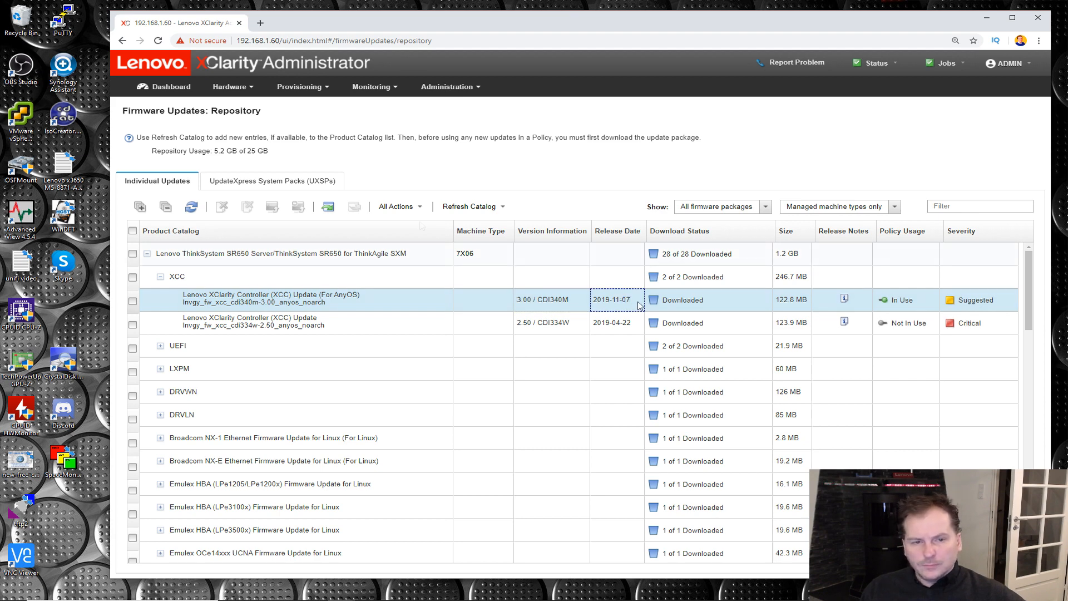
Open the management server update page and check when the XClarity Administrator update information was last refreshed.
left_click(443, 89)
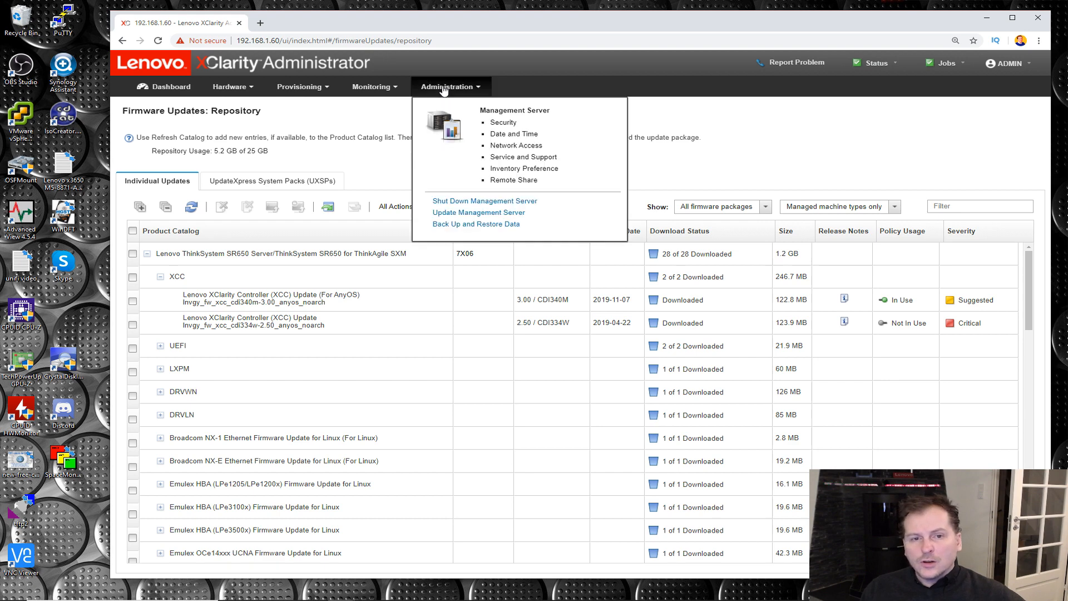
left_click(449, 214)
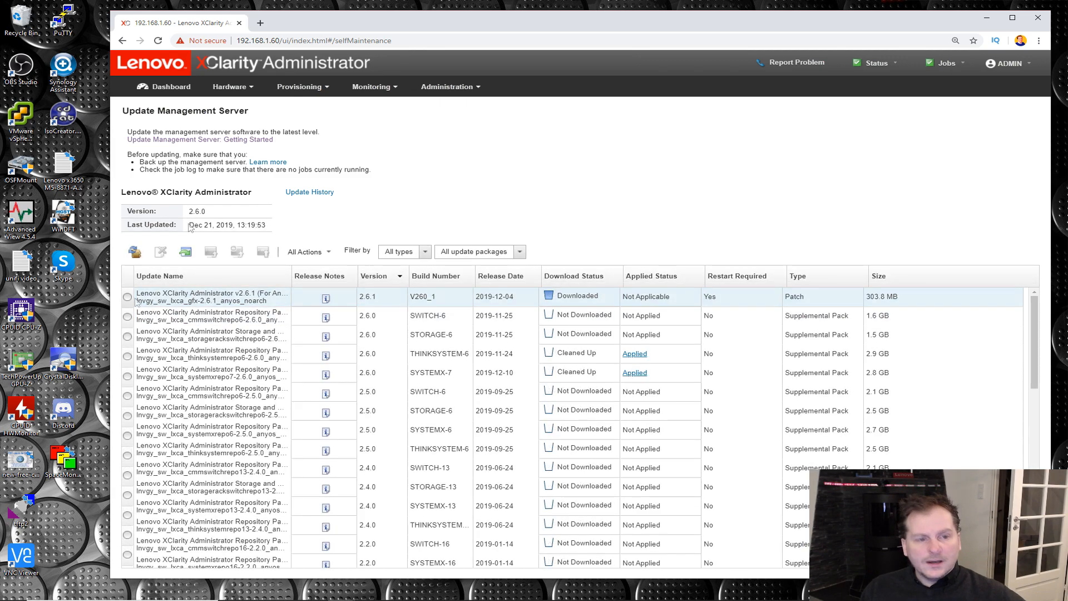
left_click_drag(190, 224, 212, 223)
left_click(245, 224)
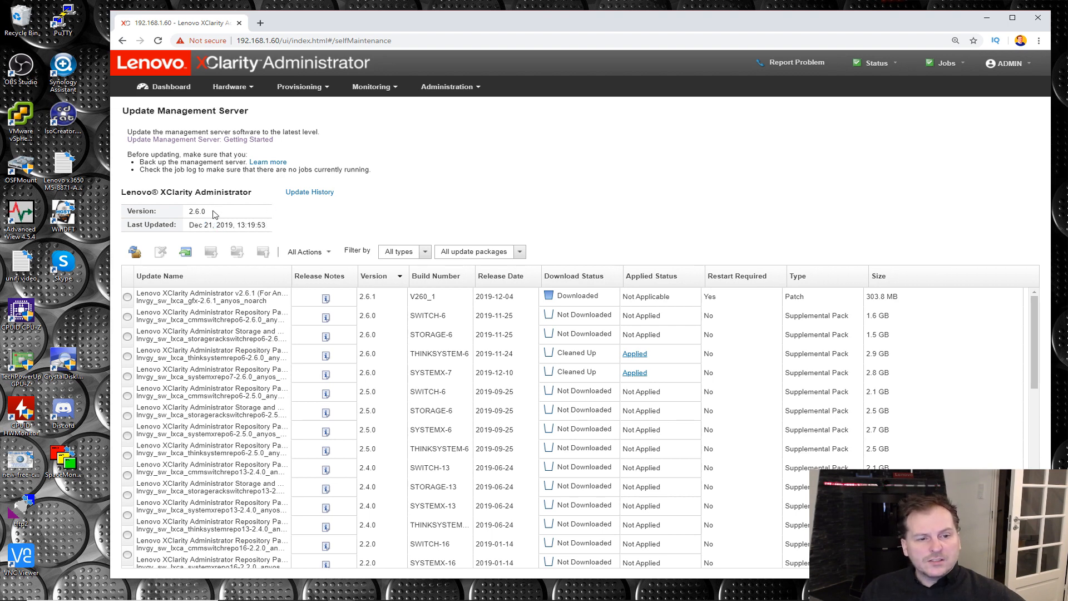
Refresh the list of available management server updates and check its new last-updated date.
left_click(133, 253)
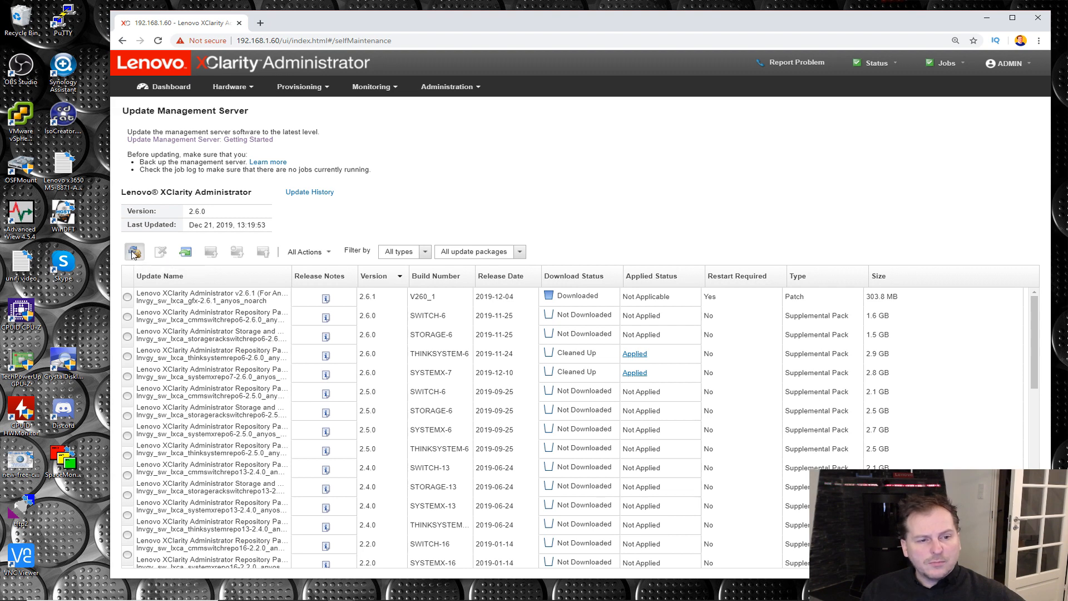
left_click(618, 354)
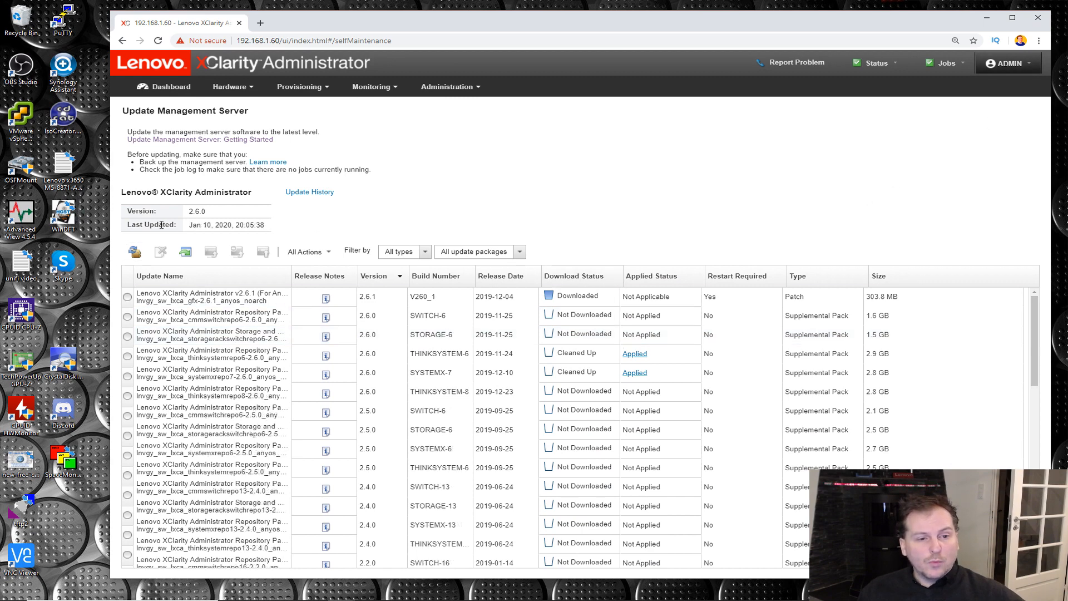
triple_click(190, 225)
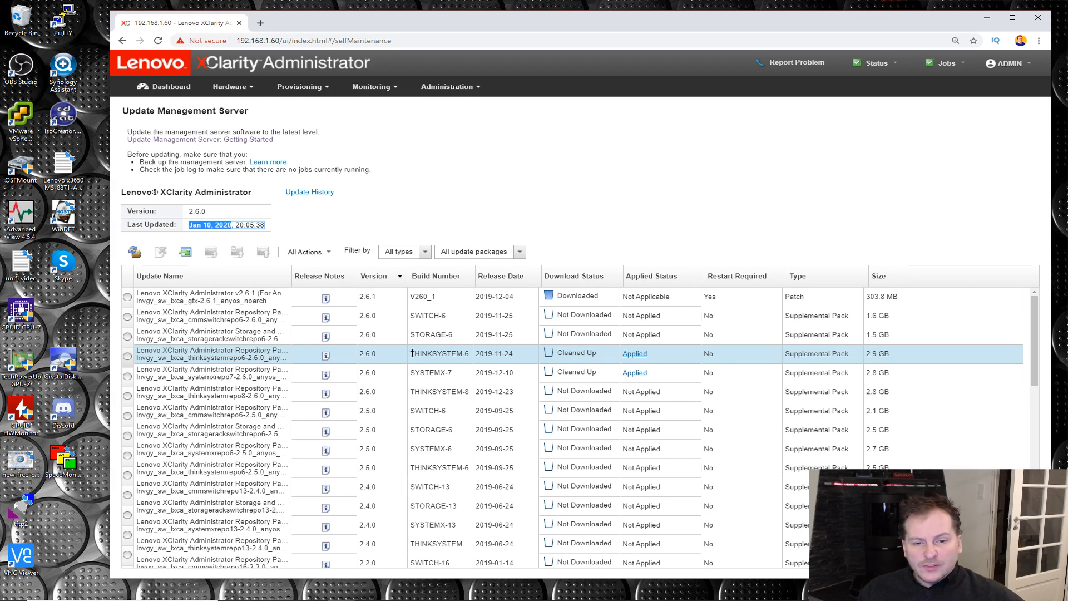
Examine the rows of the version 2.6.0 THINKSYSTEM-6 and SYSTEMX-7 repository packs in the management server update list.
left_click_drag(412, 353, 914, 365)
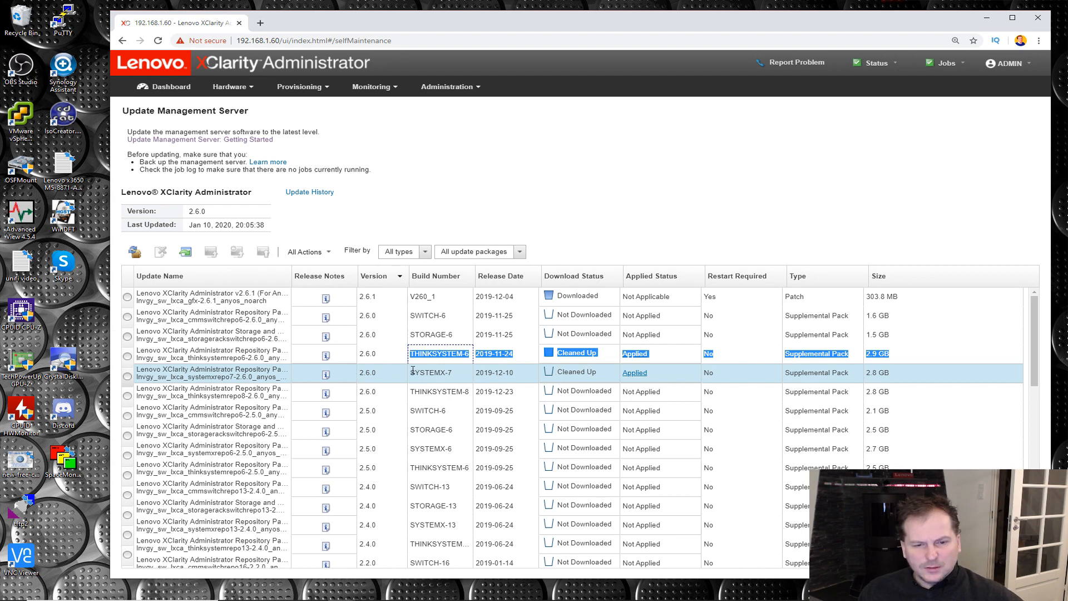
left_click_drag(414, 372, 909, 372)
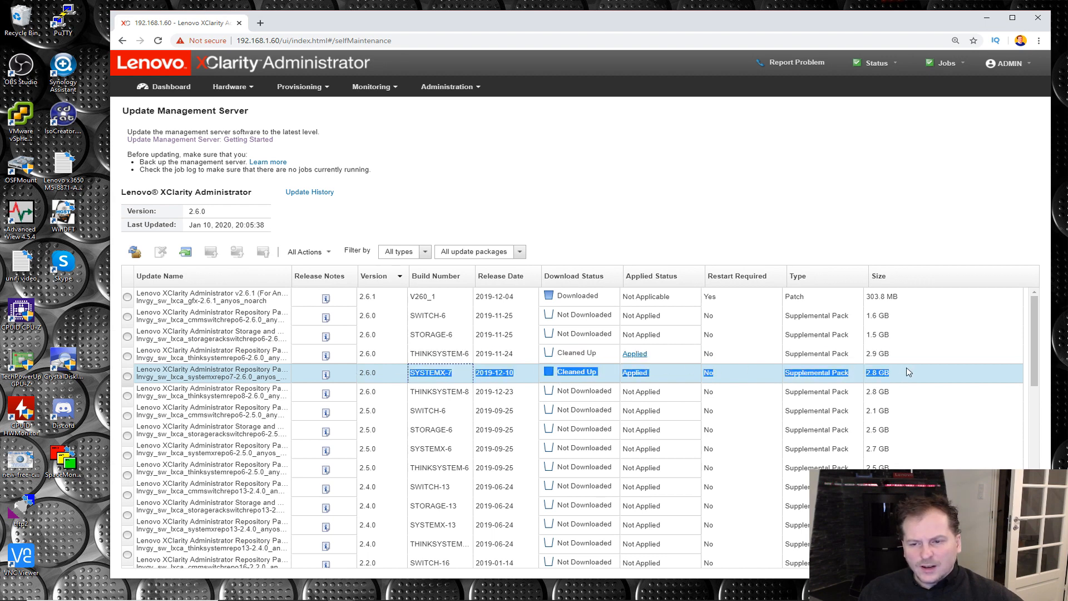
left_click(755, 374)
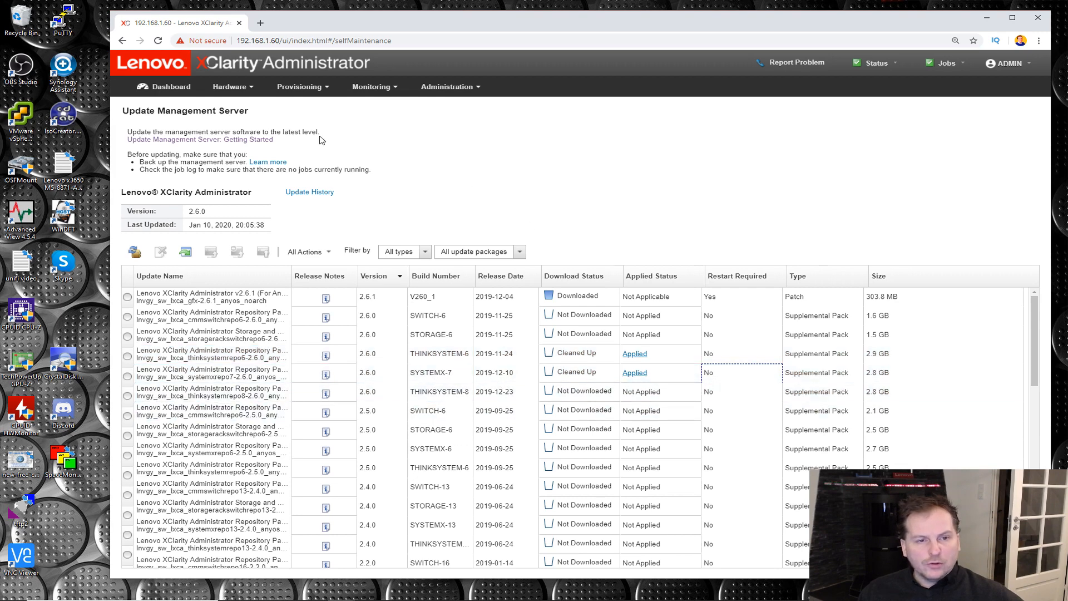
Return to the firmware updates repository and examine the product catalog entries for the x3650 M5 and ThinkSystem SR650.
left_click(303, 91)
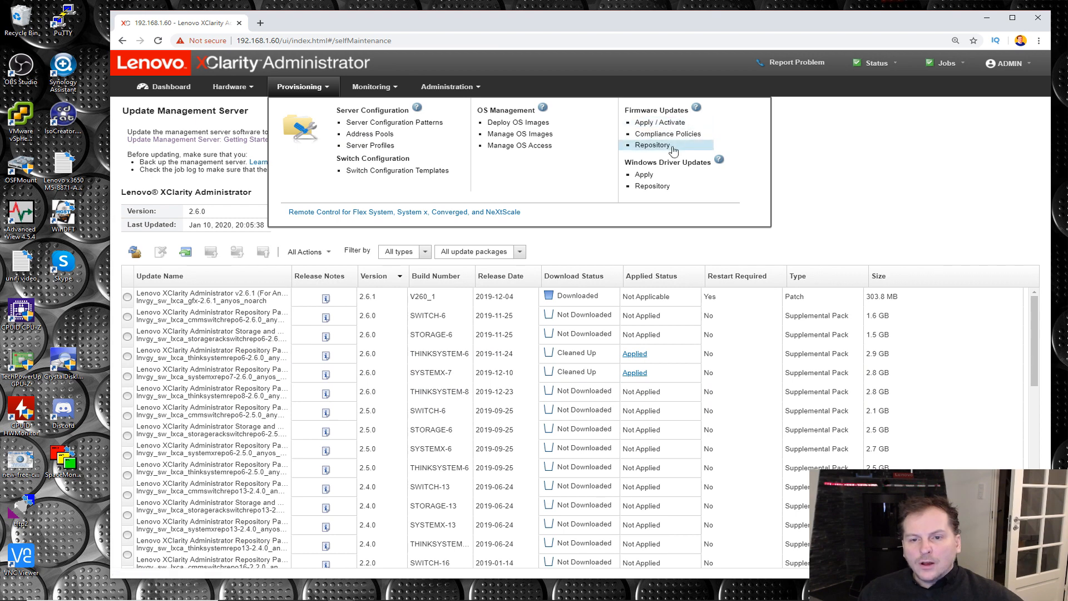
left_click(653, 146)
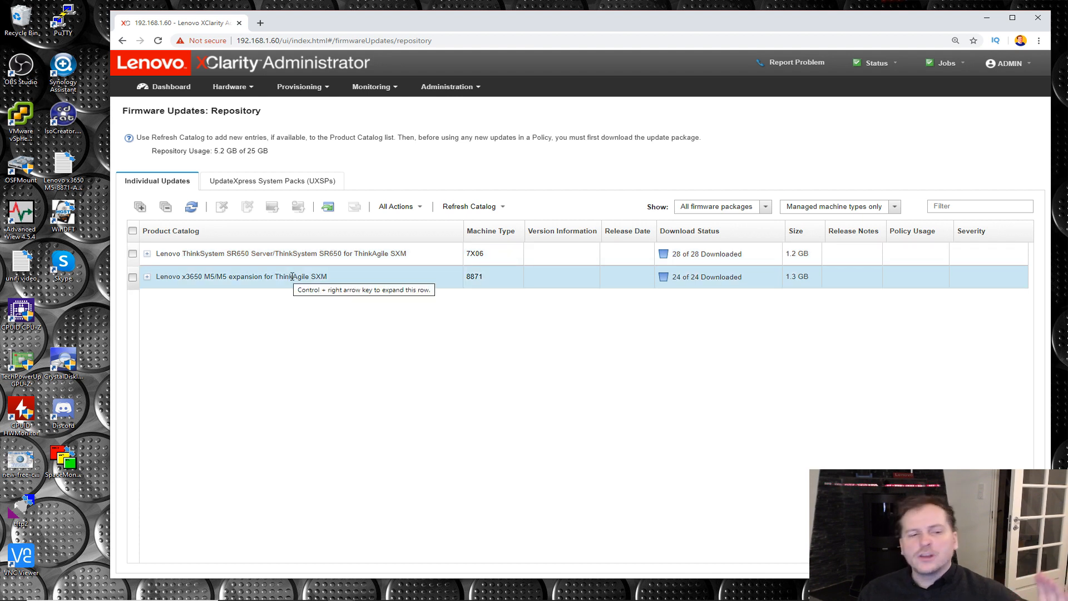
left_click(185, 275)
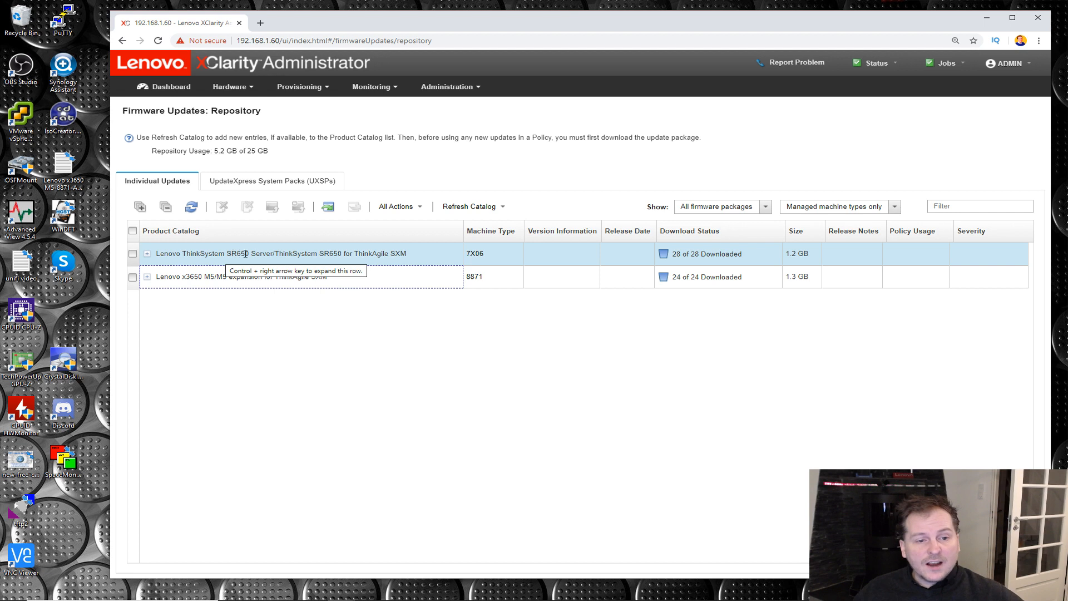
left_click(280, 253)
left_click_drag(279, 254, 318, 253)
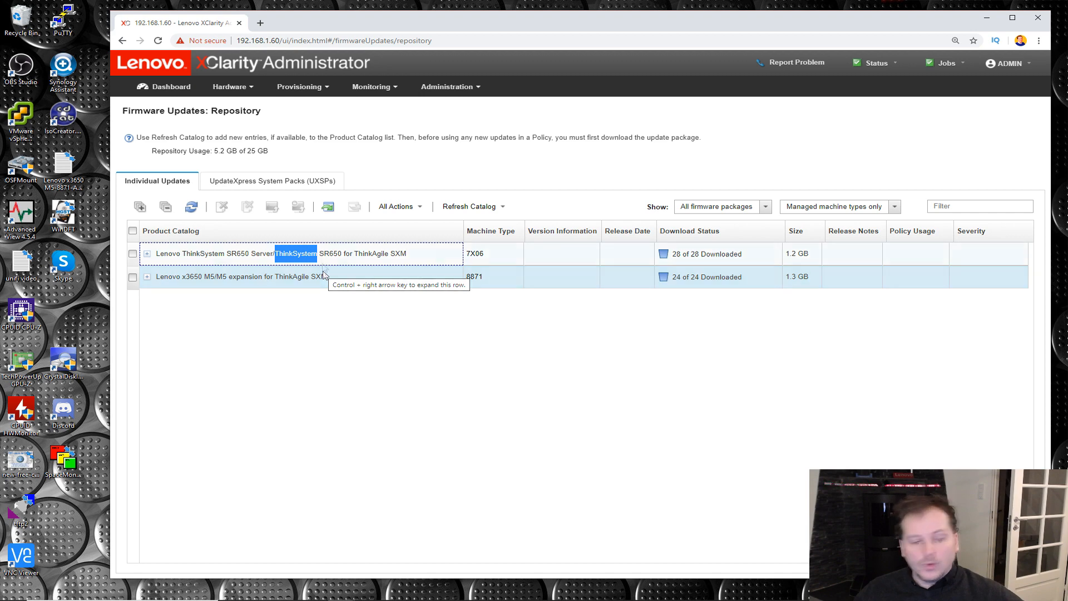
Expand the x3650 M5 catalog entry, review its IMM2 update versions, and collapse the IMM2 group again.
left_click(148, 277)
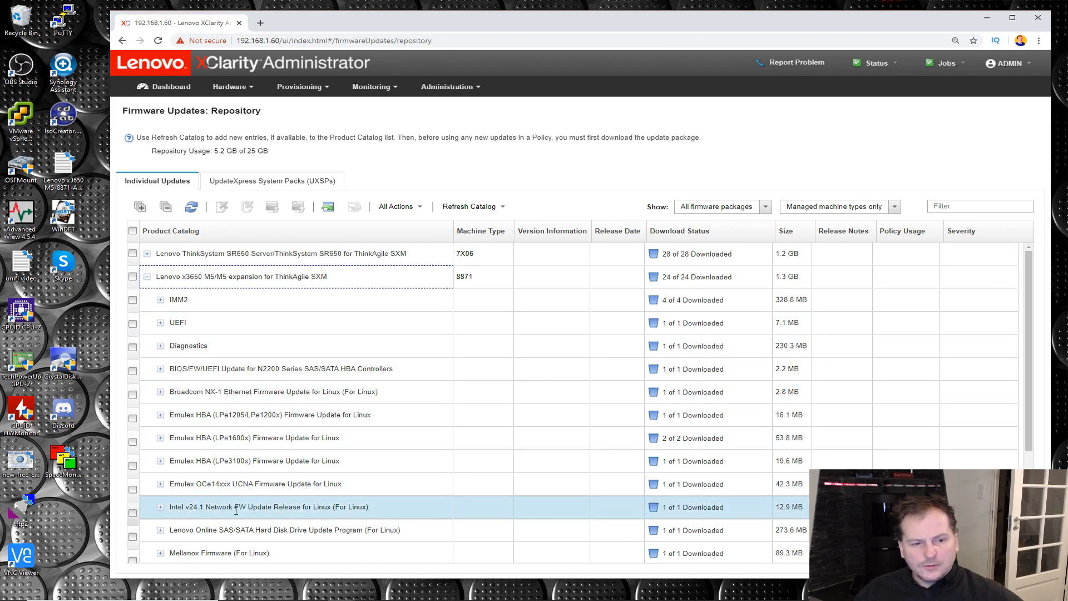
left_click(160, 300)
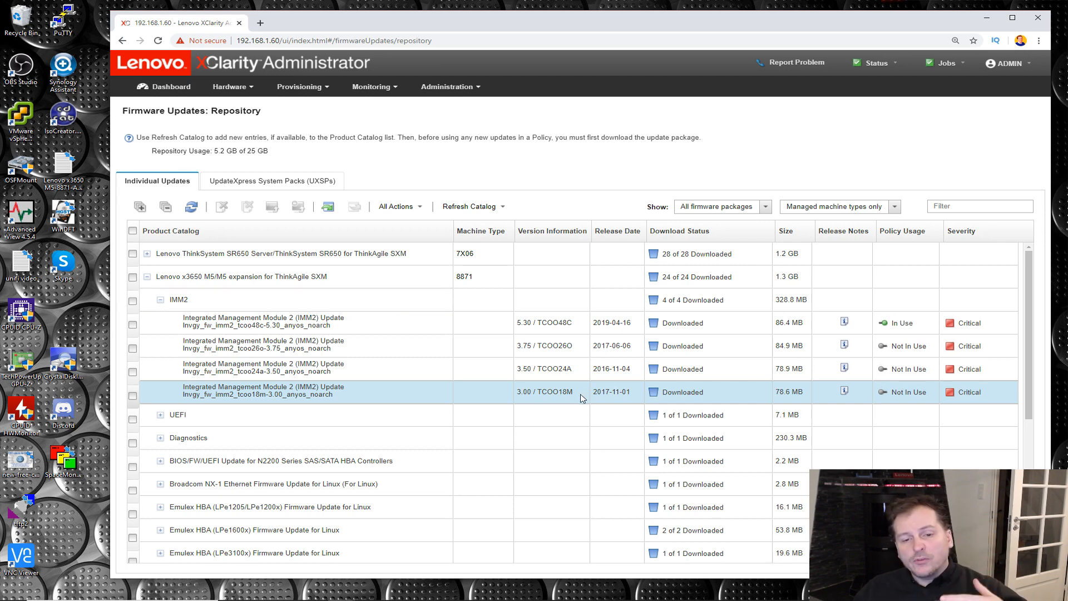
left_click(179, 301)
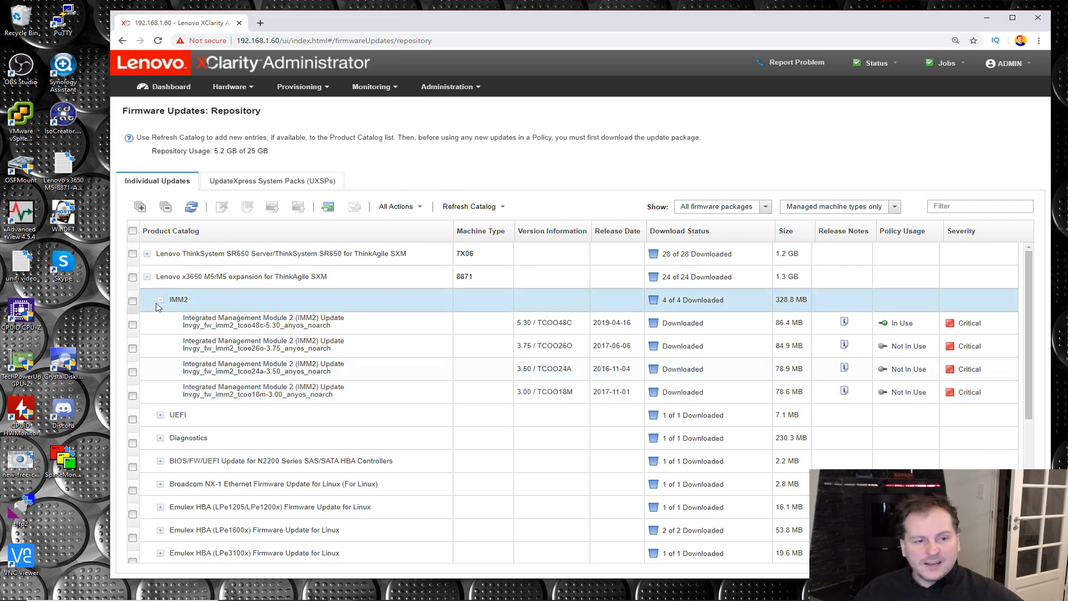
left_click(161, 301)
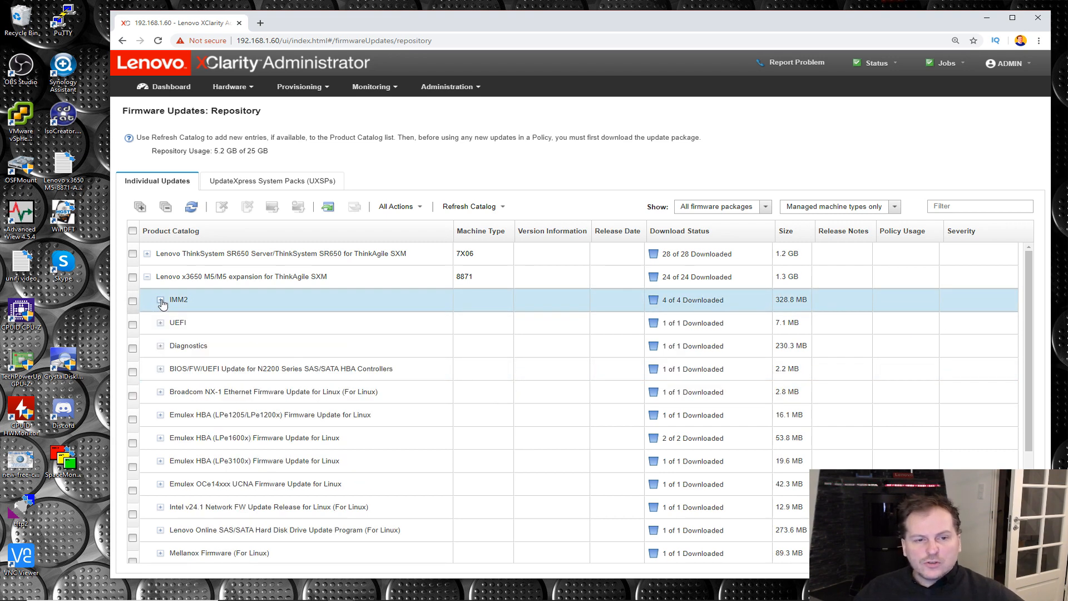
left_click(283, 317)
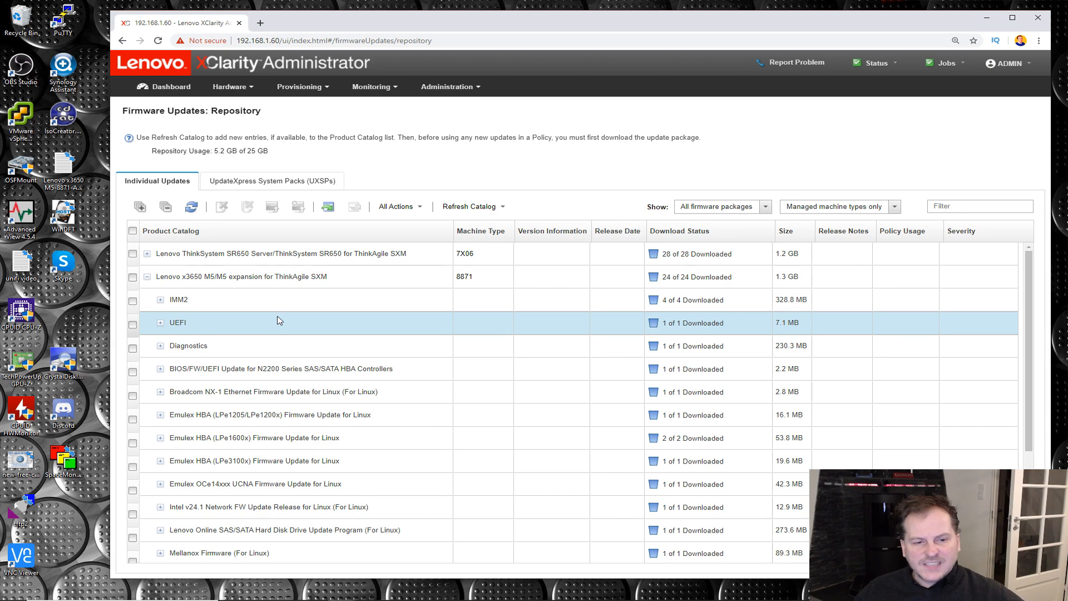
Start a new firmware compliance policy named "x3650 M5 - 10-01-2020" with the description "Newest firmware on that date.".
left_click(301, 87)
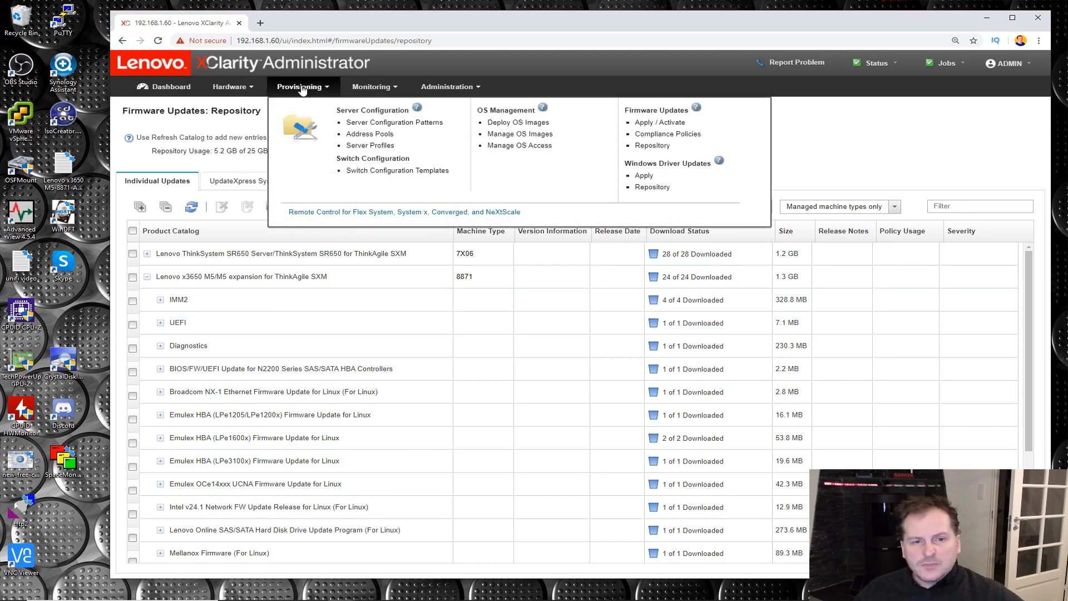
left_click(657, 137)
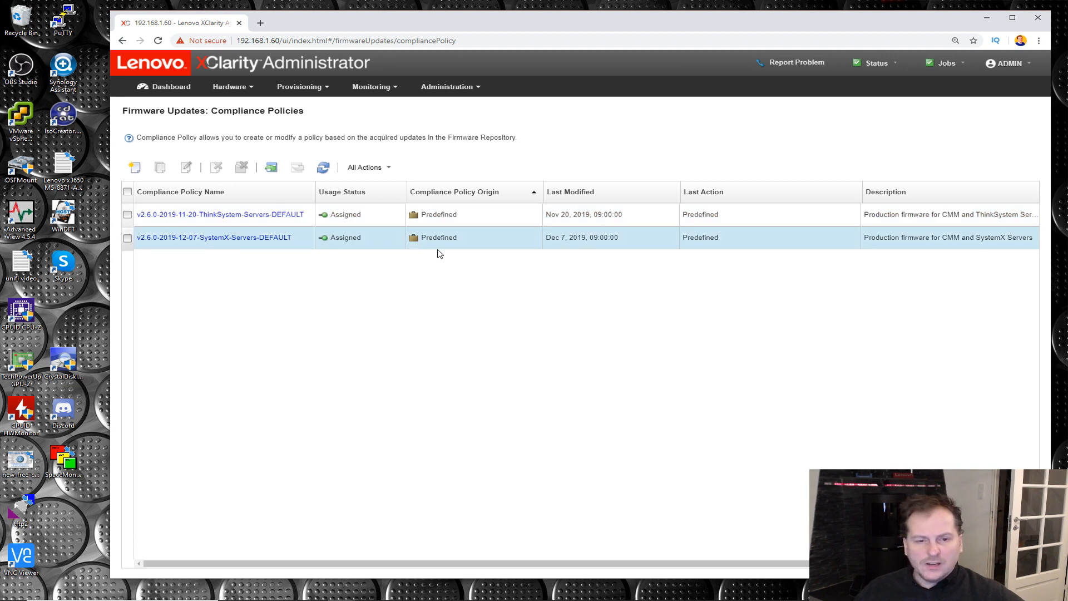
left_click(133, 169)
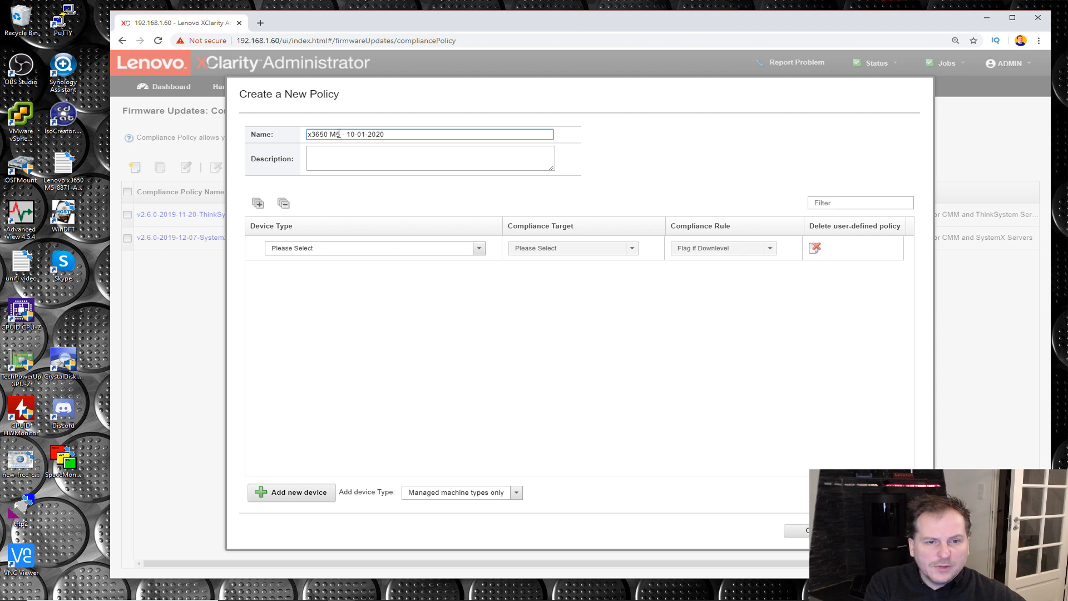
left_click(325, 160)
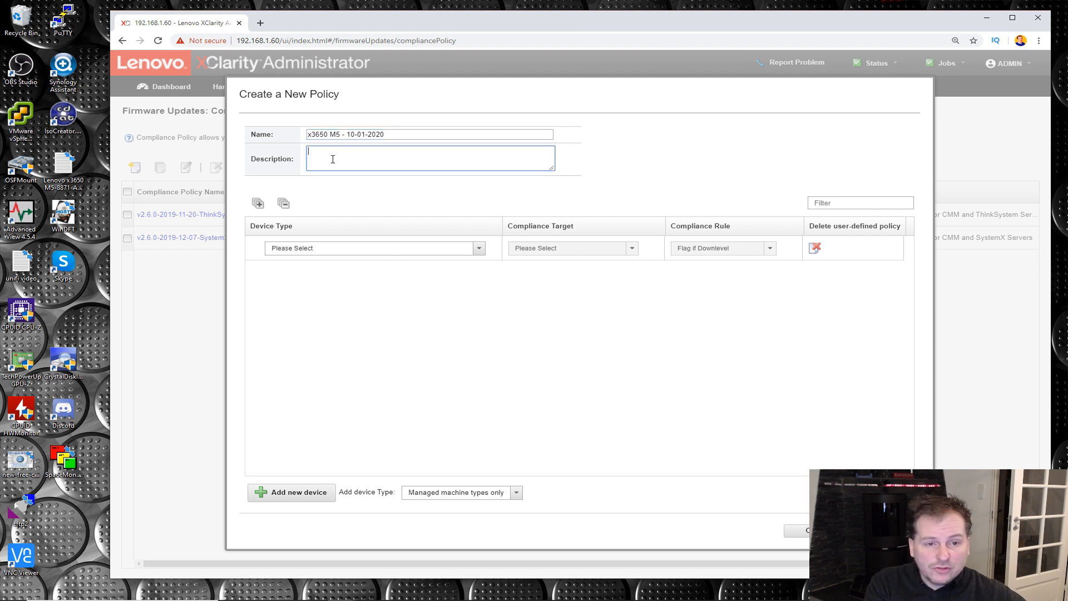
type("Newest firmware on that date")
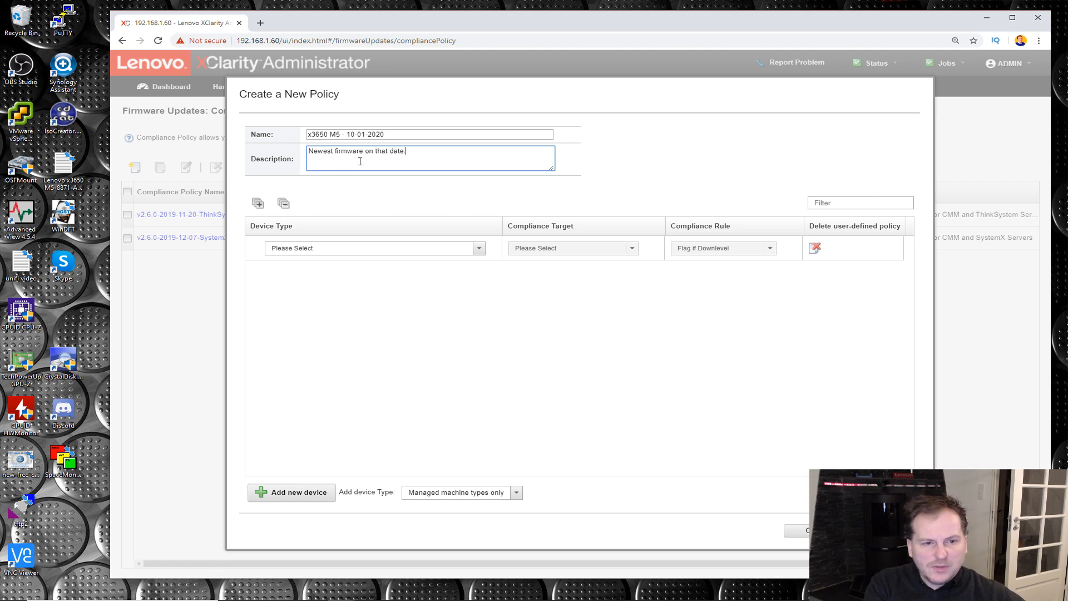
Set the policy's device type to Lenovo x3650 M5 - 8871 and target its IMM2 backup update at 3.75 / TCOO26O (2017-06-06).
left_click(479, 249)
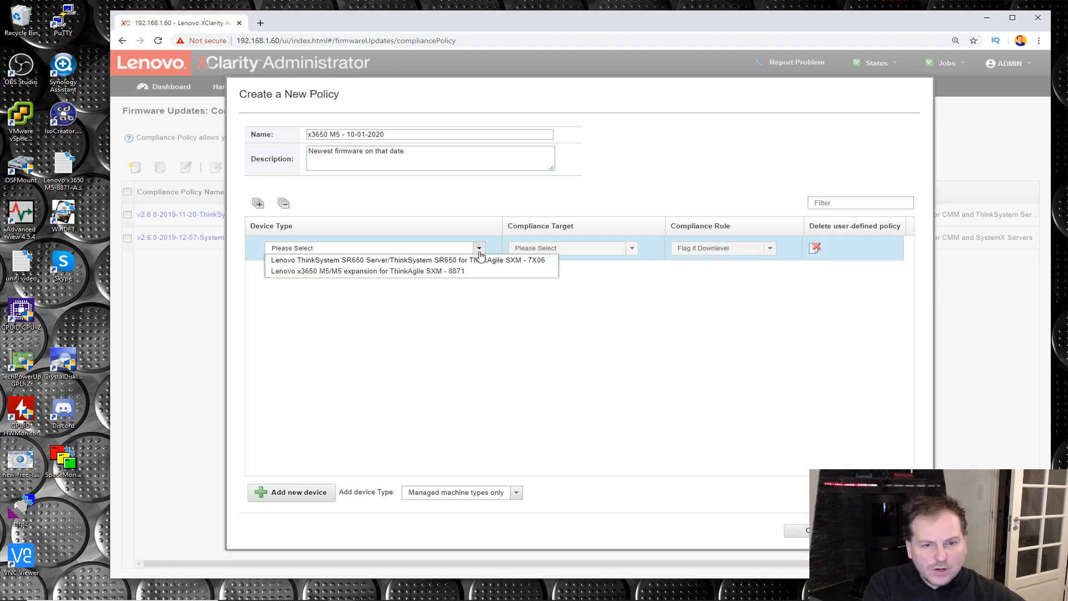
left_click(350, 273)
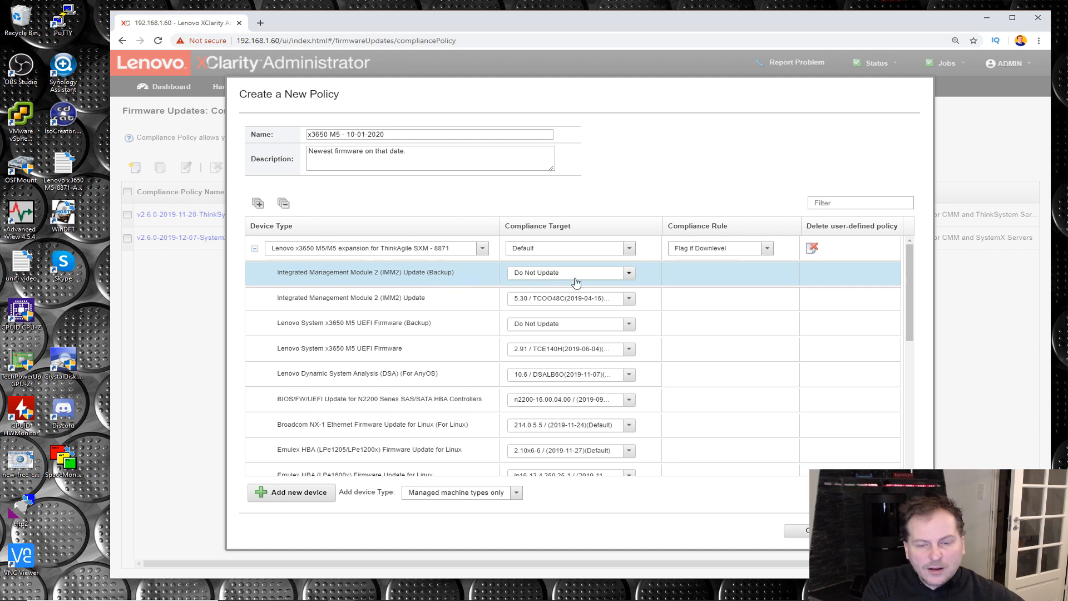
left_click(629, 275)
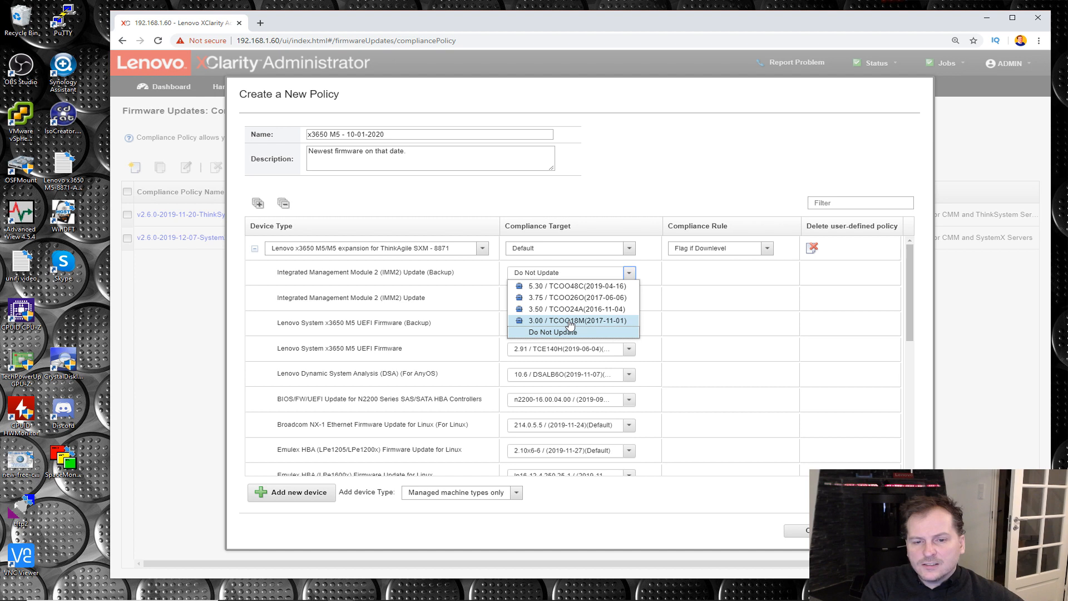
left_click(558, 300)
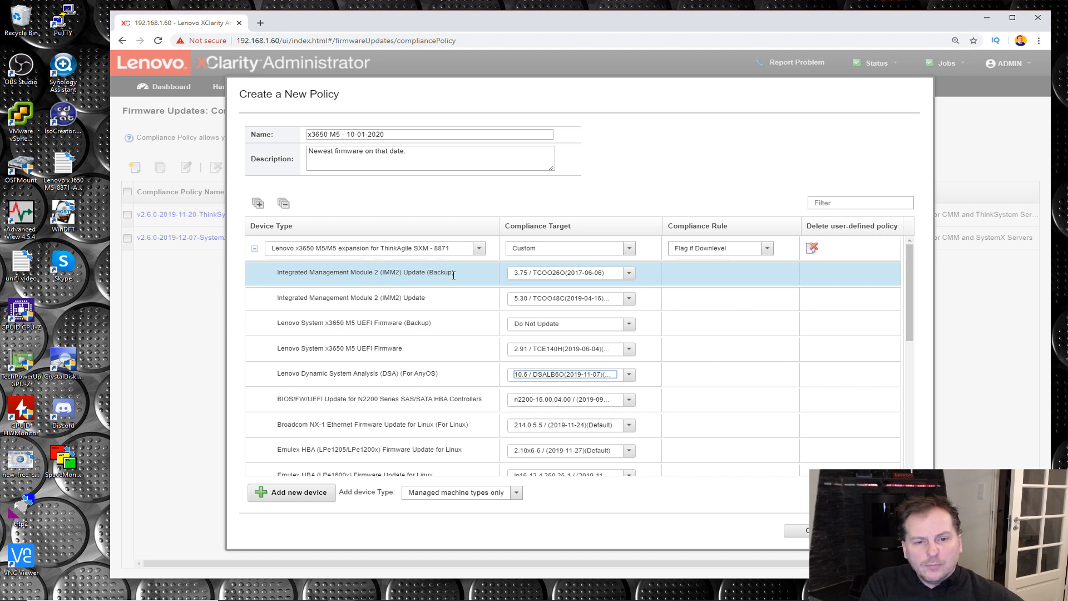
left_click_drag(429, 271, 463, 276)
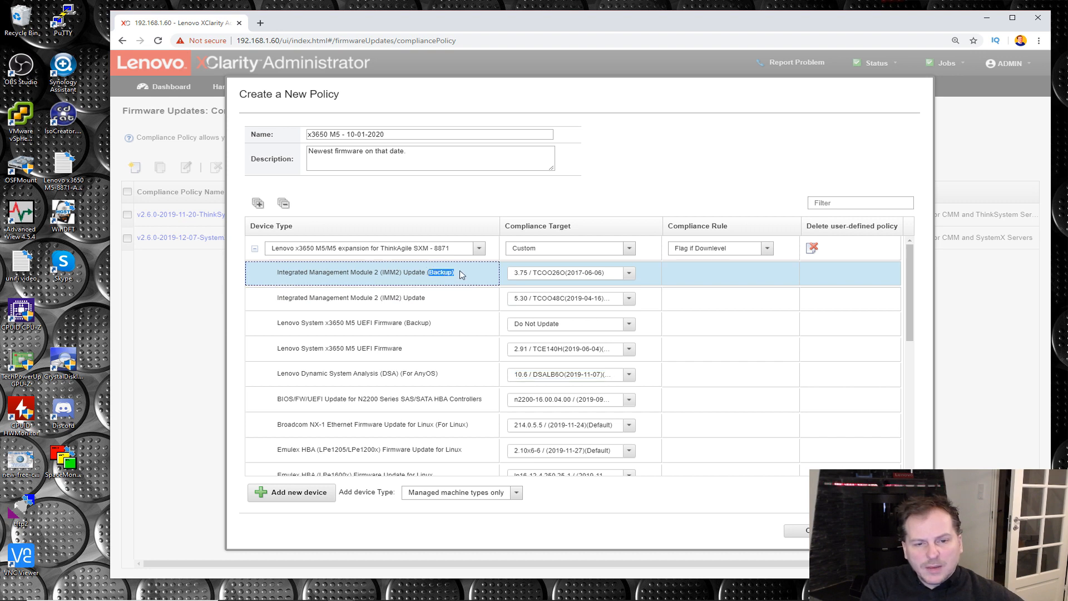
Select compliance targets 5.30 / TCOO48C for the primary IMM2, Do Not Update for the UEFI backup, and 2.91 / TCE140H for the primary UEFI.
left_click(629, 299)
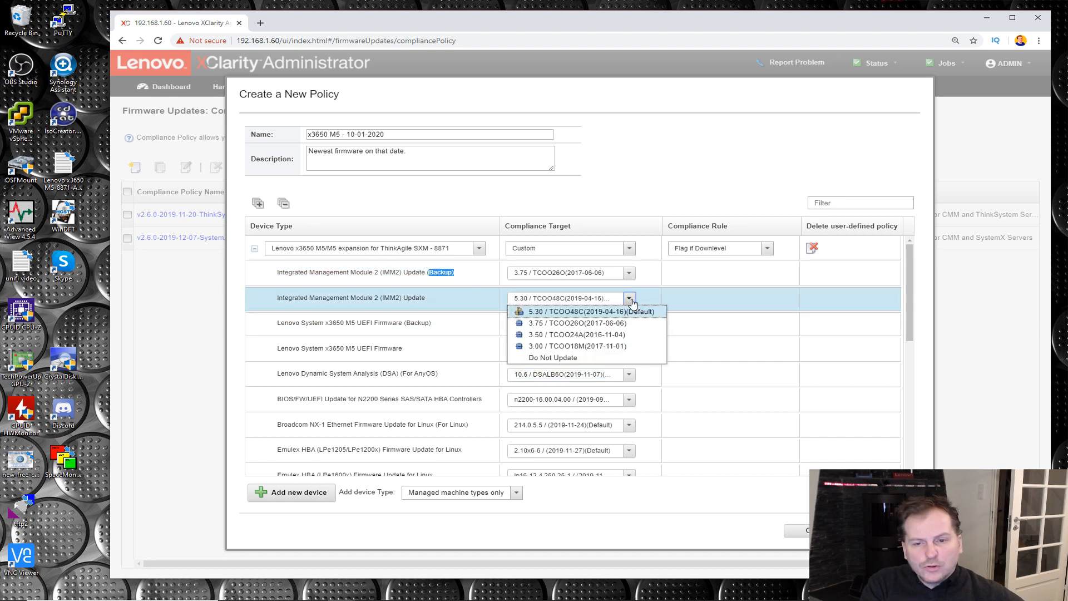
left_click(563, 315)
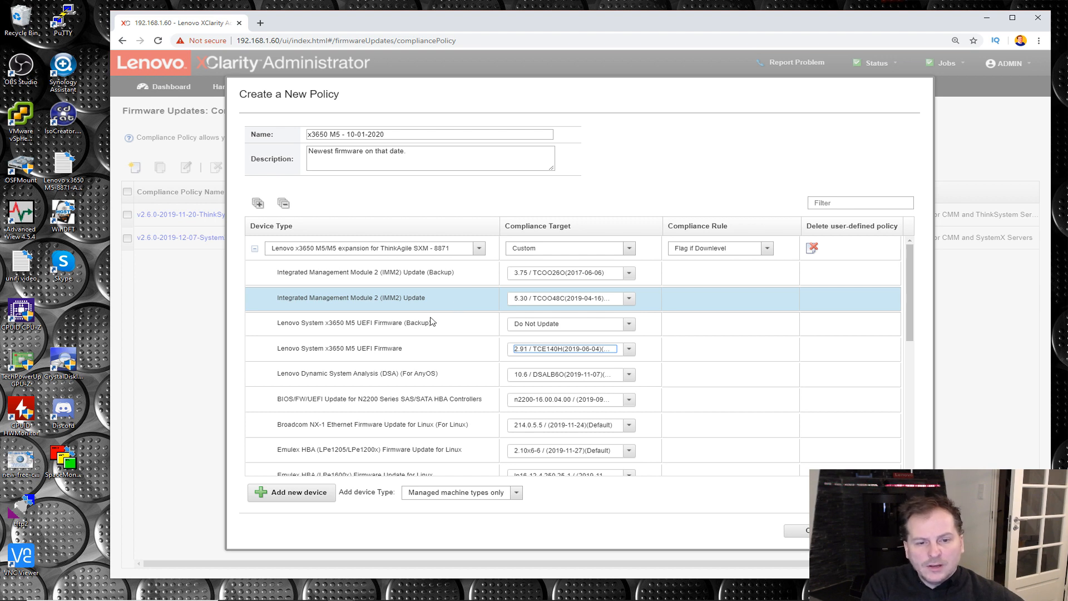
left_click(630, 325)
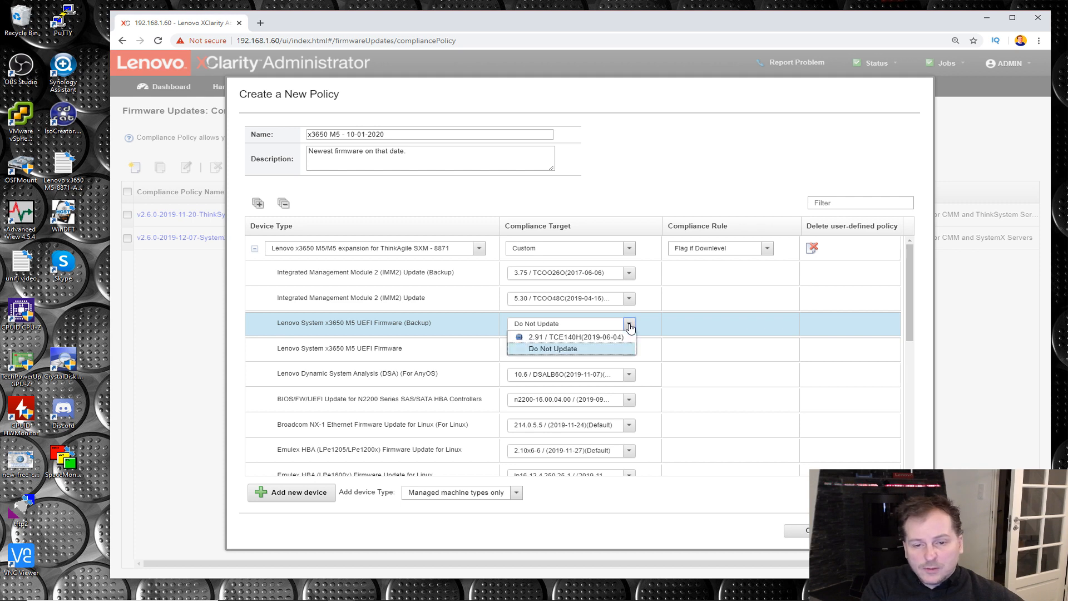
left_click(566, 352)
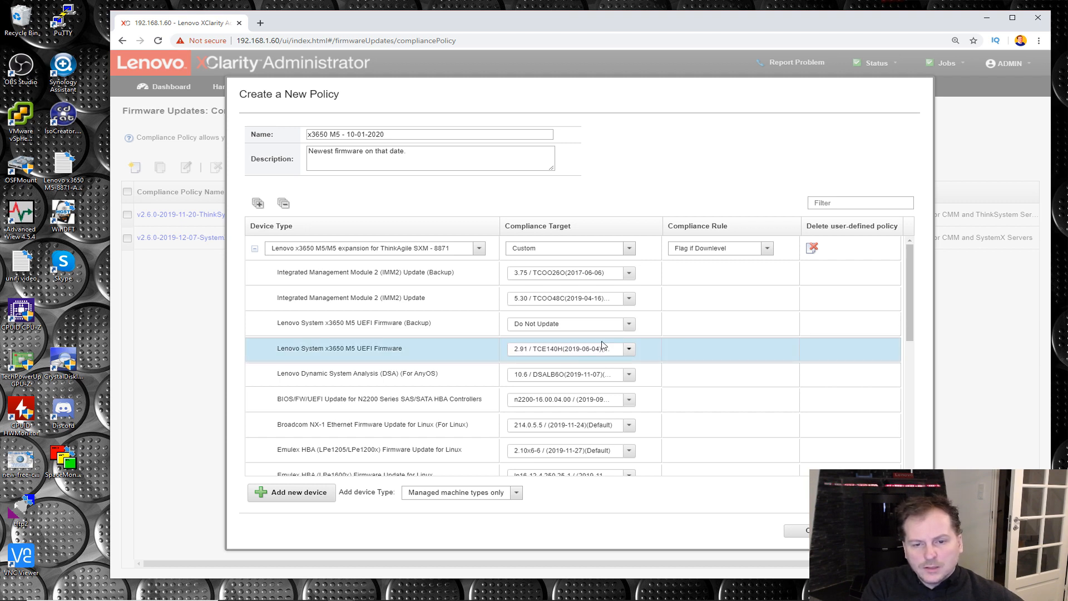
left_click(629, 350)
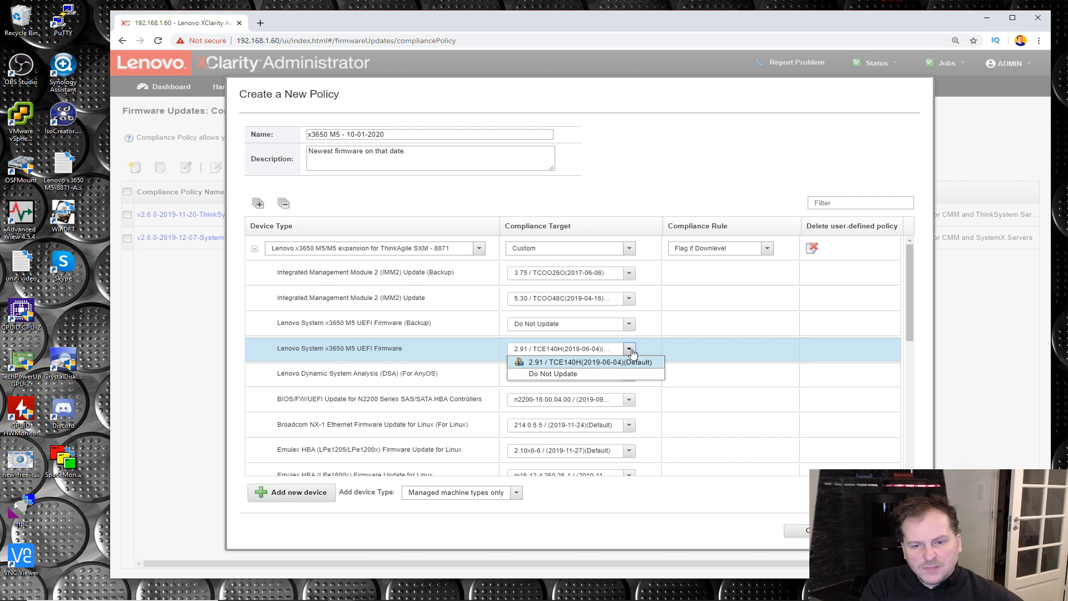
left_click(606, 366)
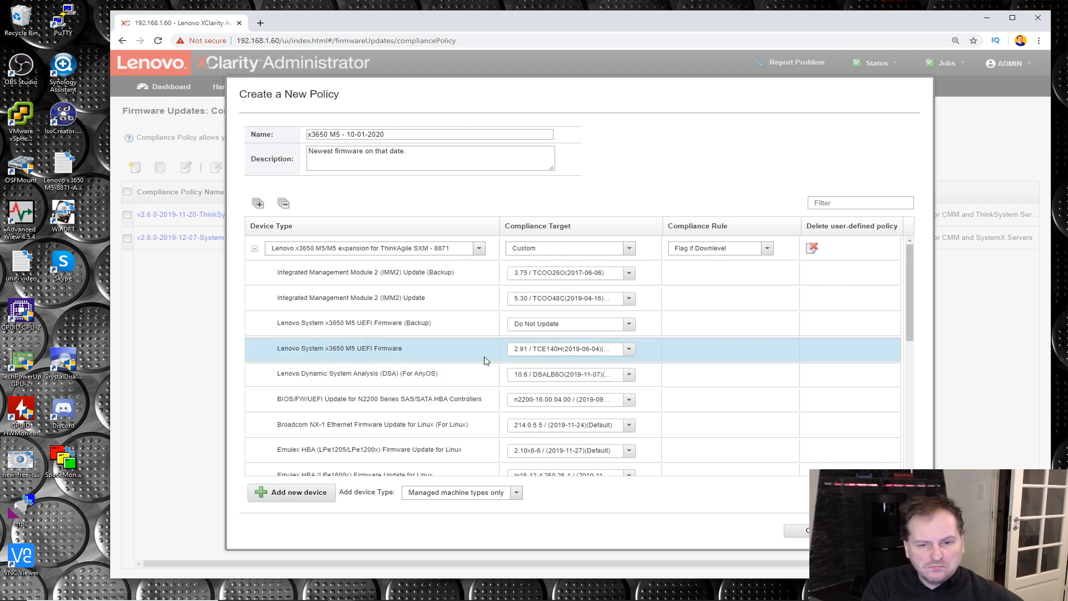
Examine the available compliance targets for Dynamic System Analysis, the N2200 controllers, Broadcom NX-1 Ethernet, and the Emulex LPe1205 and LPe1600x adapters.
scroll(466, 358, "down", 1)
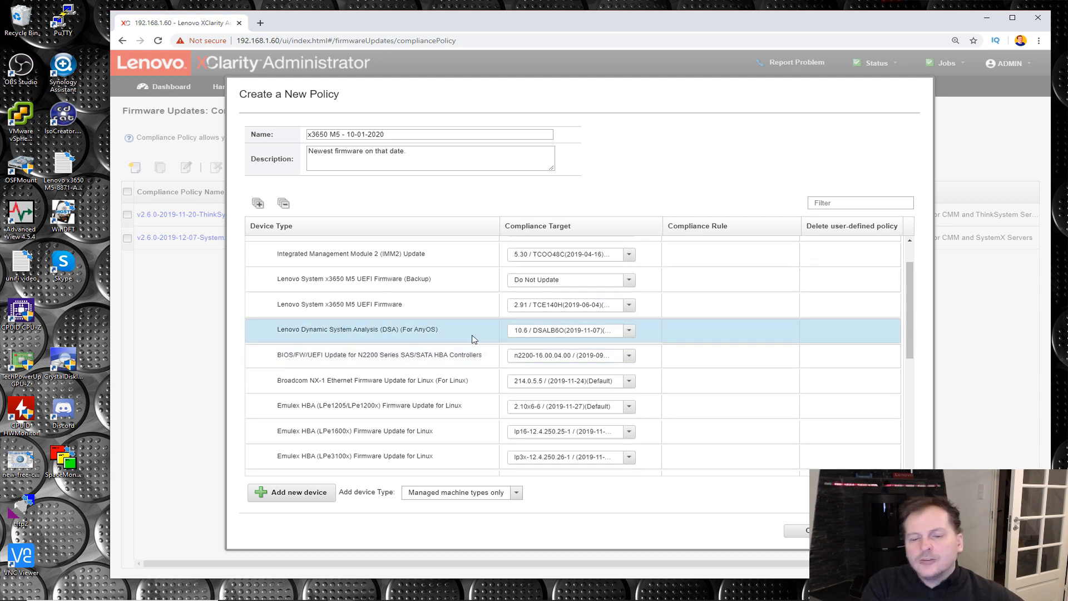
left_click(629, 331)
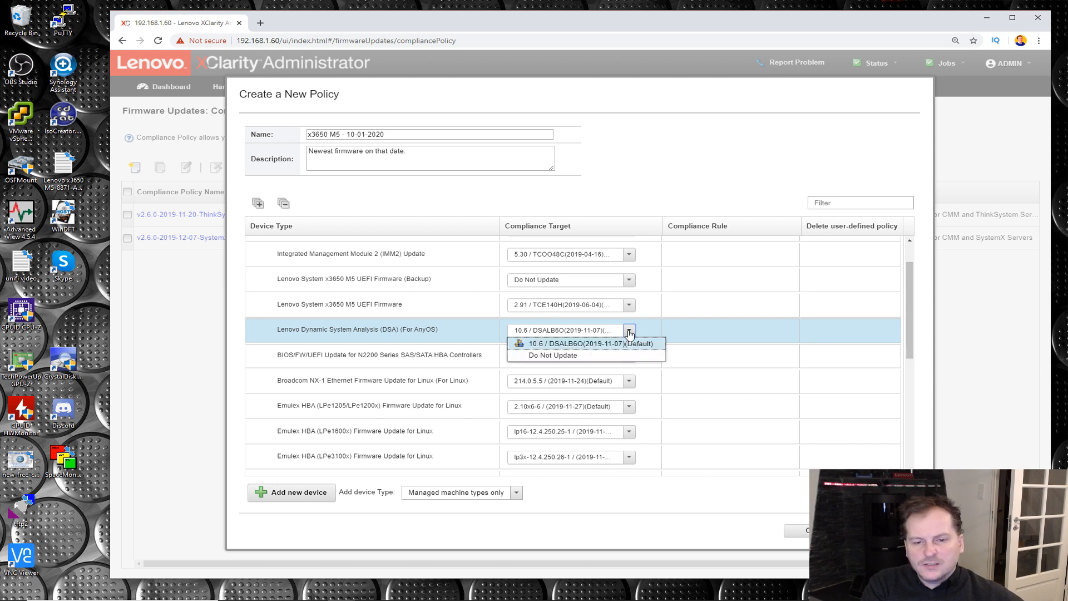
left_click(630, 331)
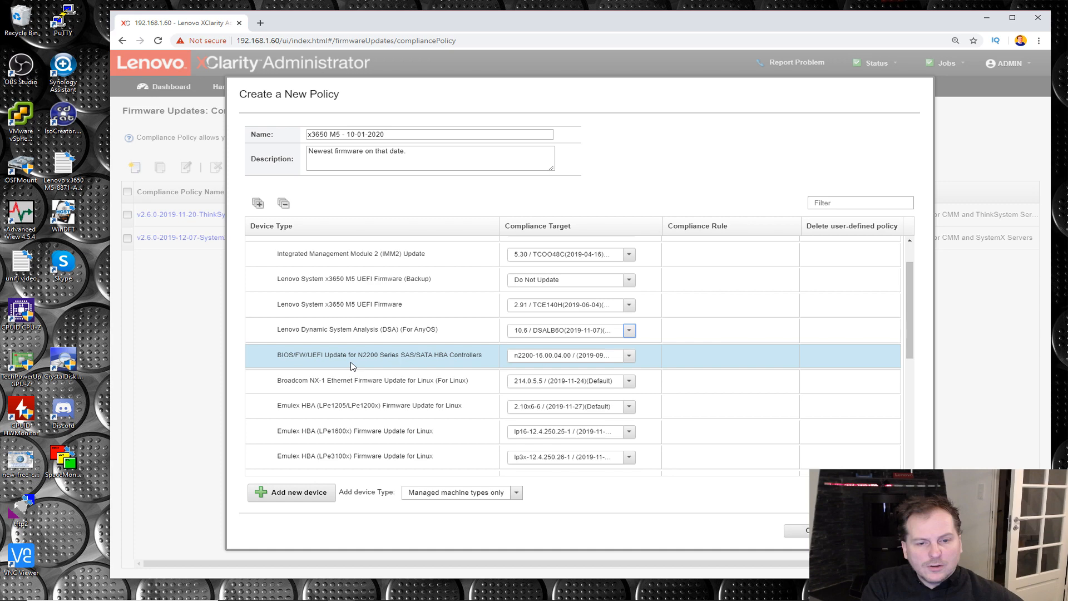
left_click(630, 361)
left_click(632, 365)
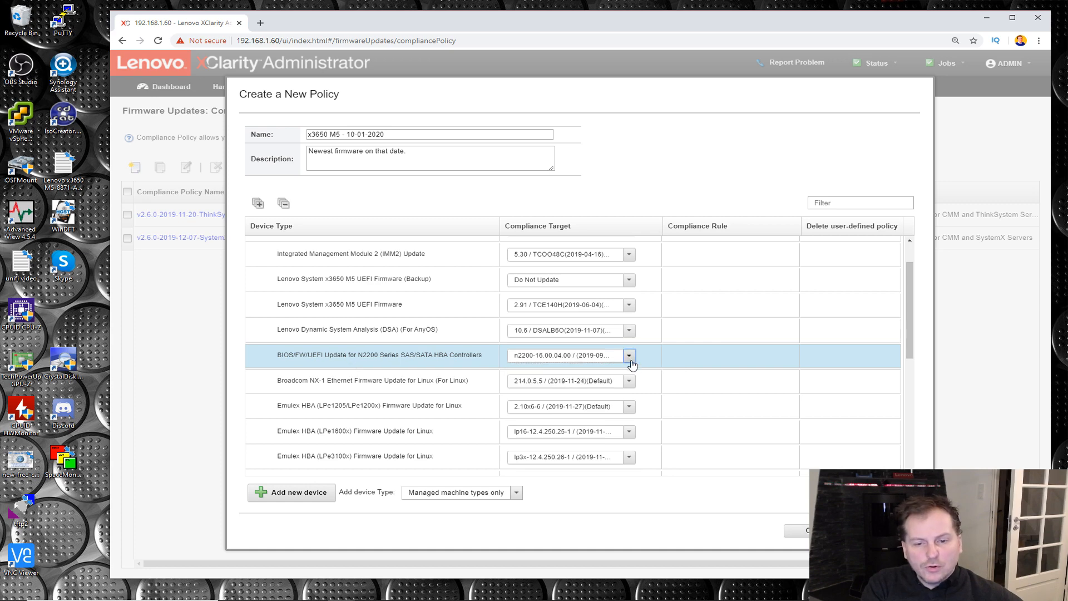
left_click(630, 381)
left_click(635, 383)
scroll(637, 386, "down", 1)
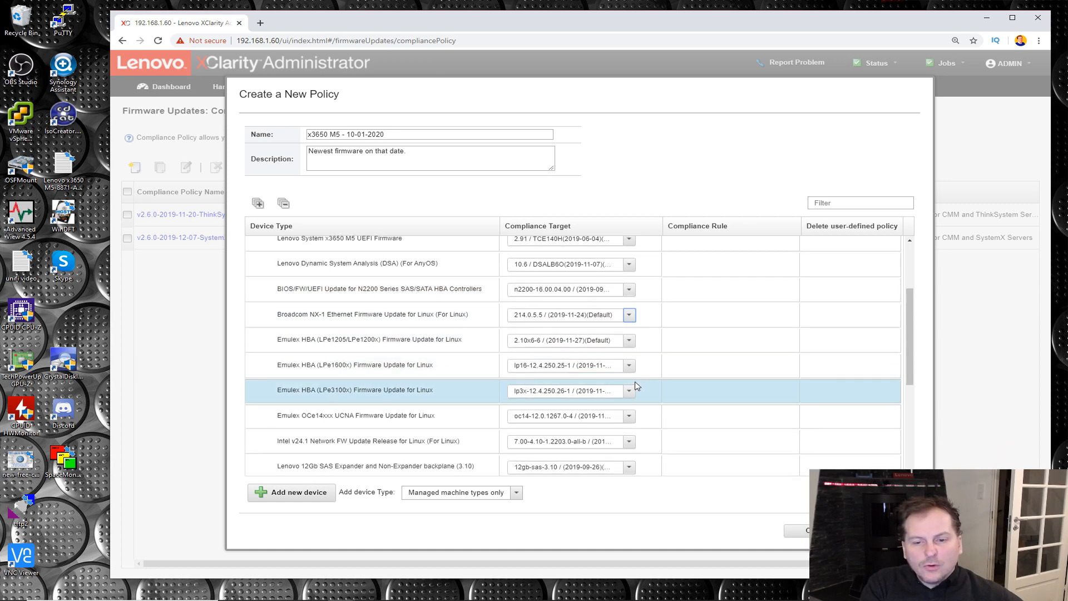
left_click(631, 342)
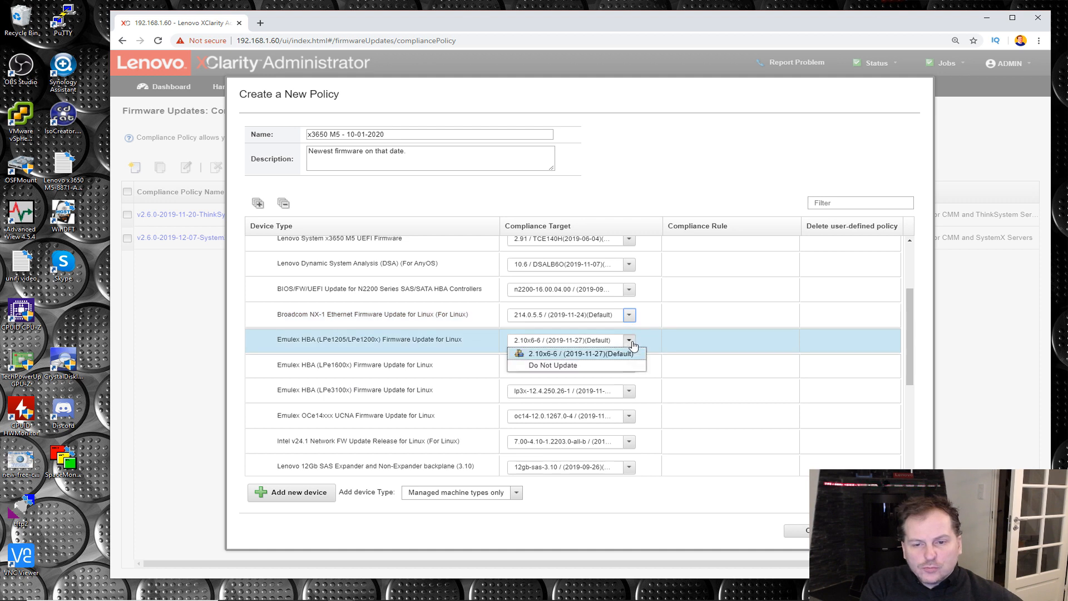
left_click(633, 345)
left_click(631, 366)
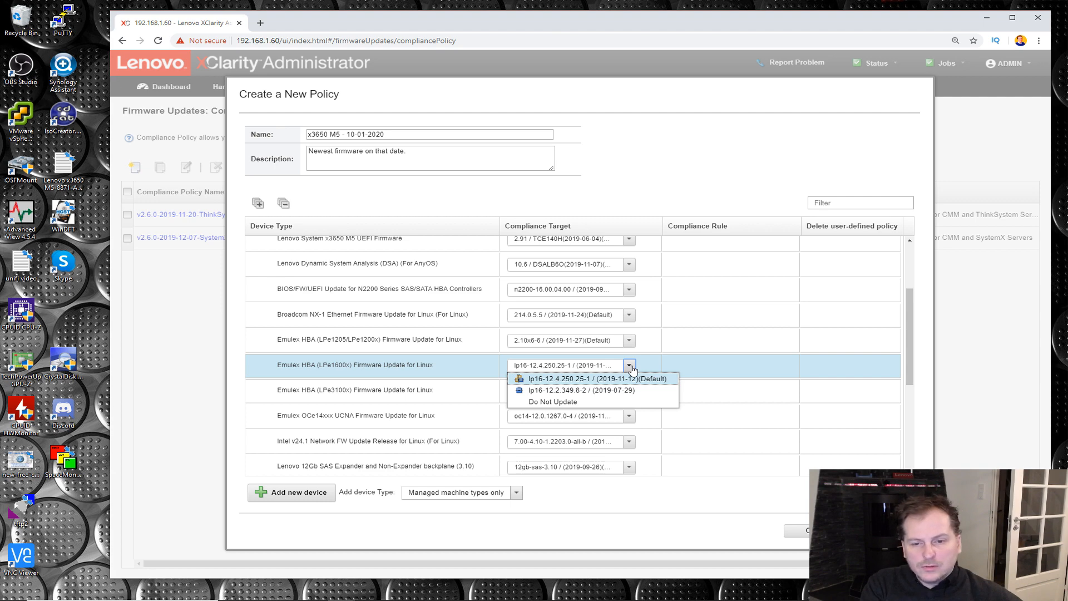
left_click(632, 367)
left_click_drag(909, 326, 907, 409)
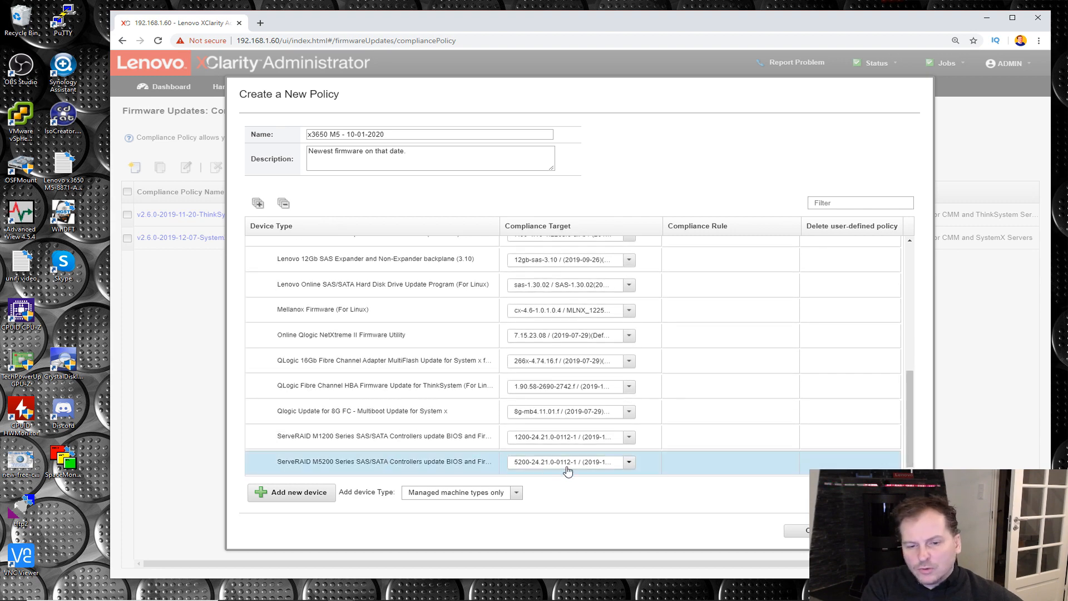
left_click(629, 462)
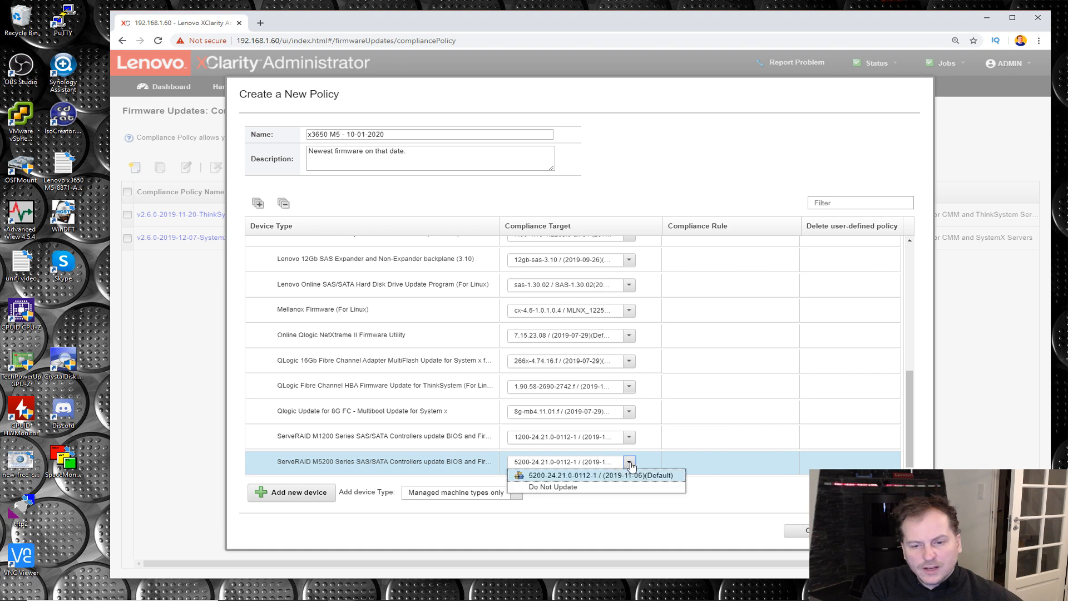
left_click(553, 476)
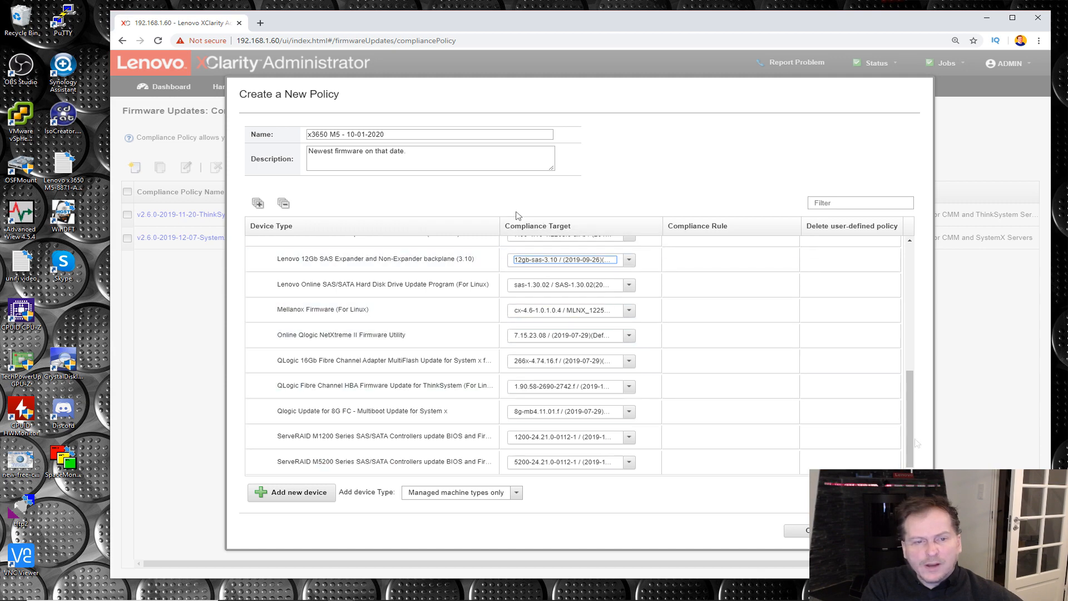
Set the x3650 M5 device's compliance rule to Flag If Not Exact Match.
left_click_drag(915, 442, 913, 298)
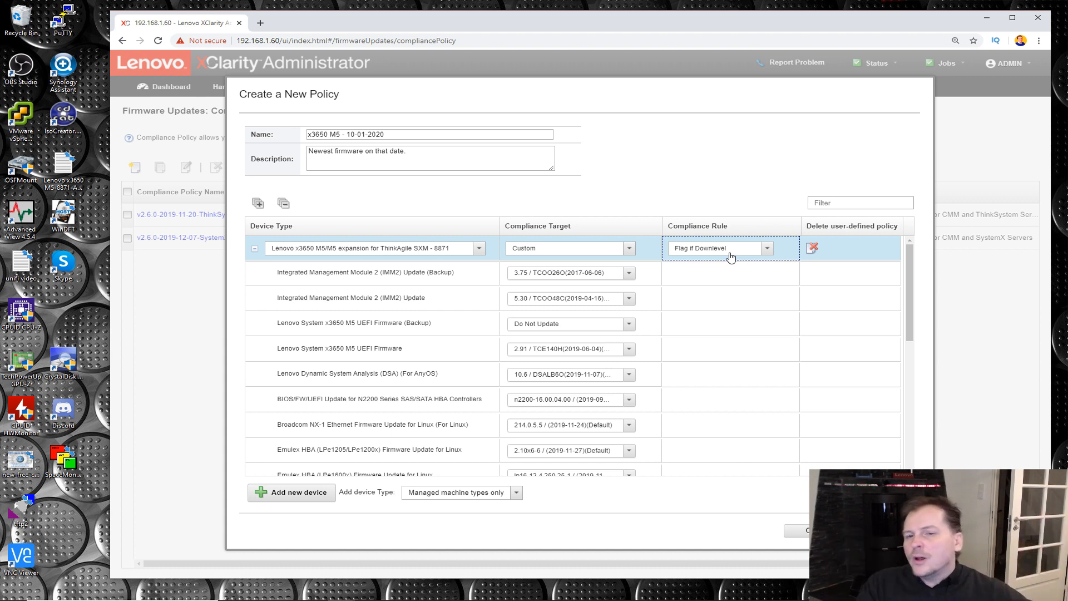
left_click(768, 251)
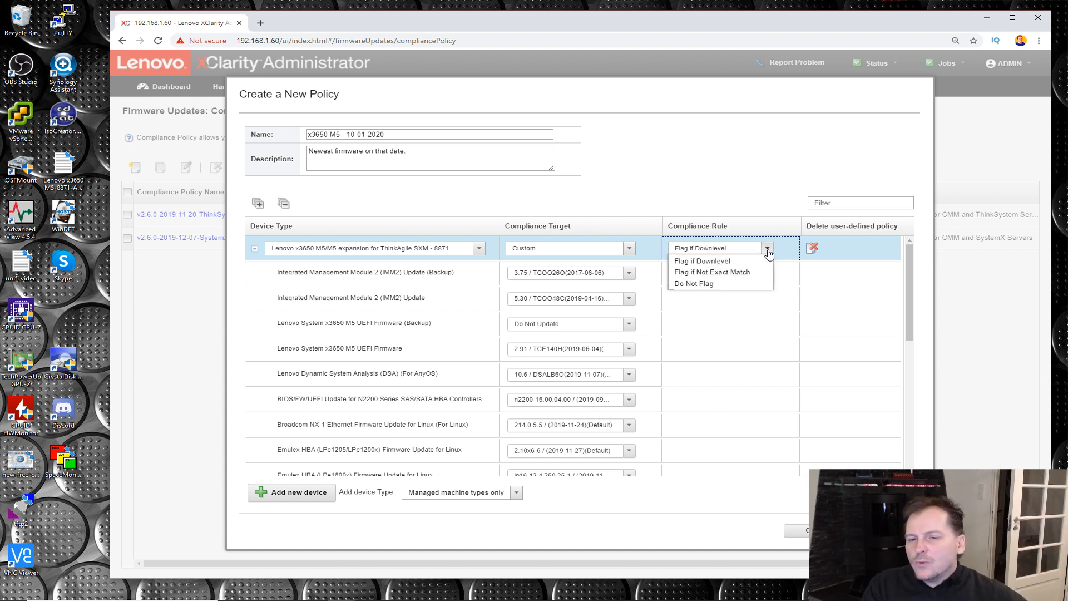
left_click(708, 272)
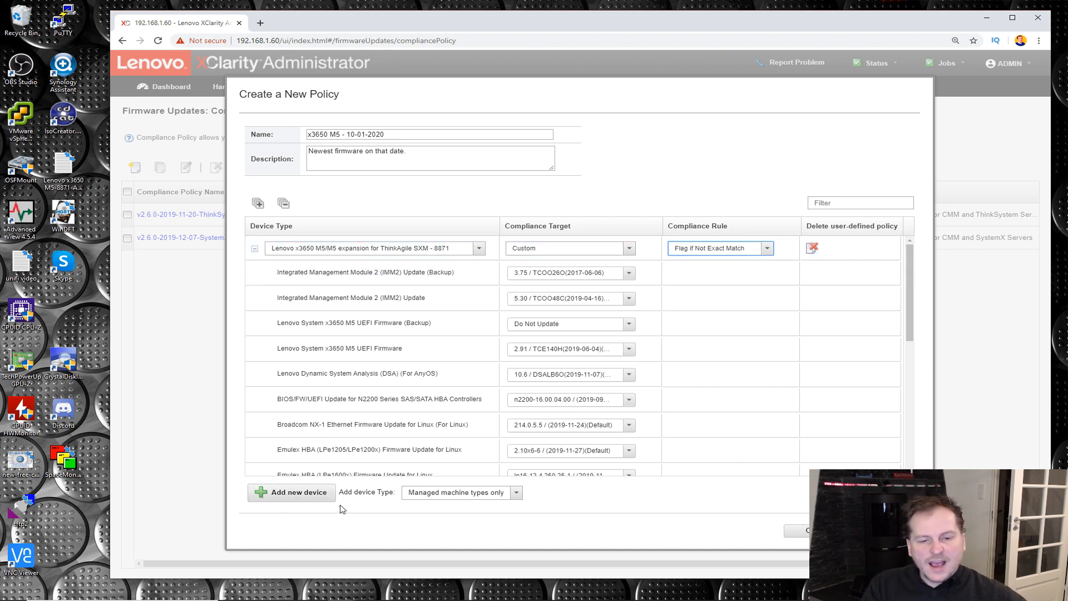
Check the machine type choices for adding devices, and create the x3650 M5 compliance policy.
left_click(517, 496)
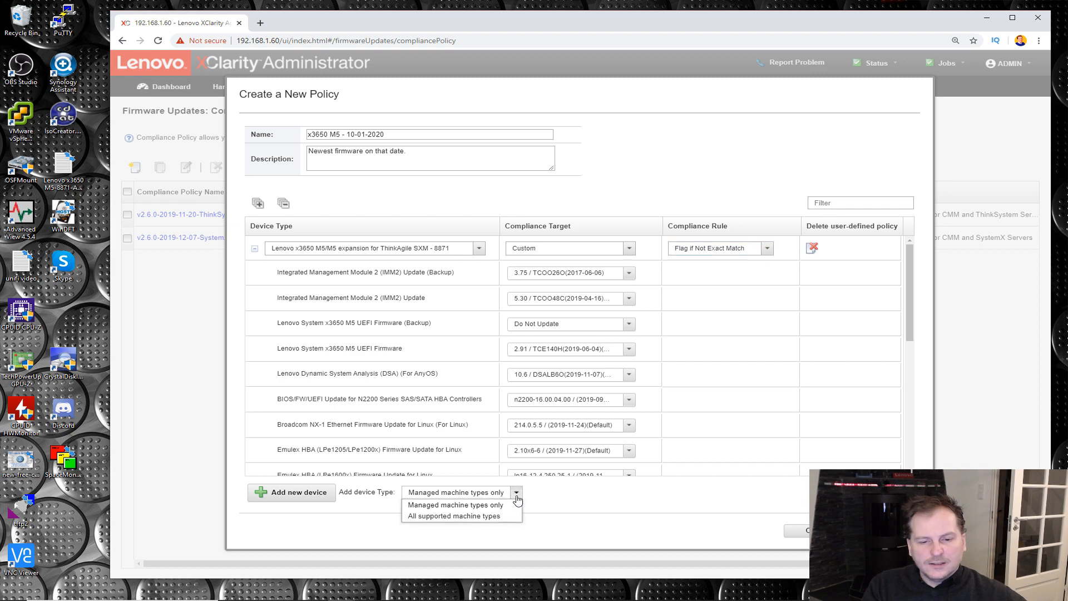
left_click(562, 502)
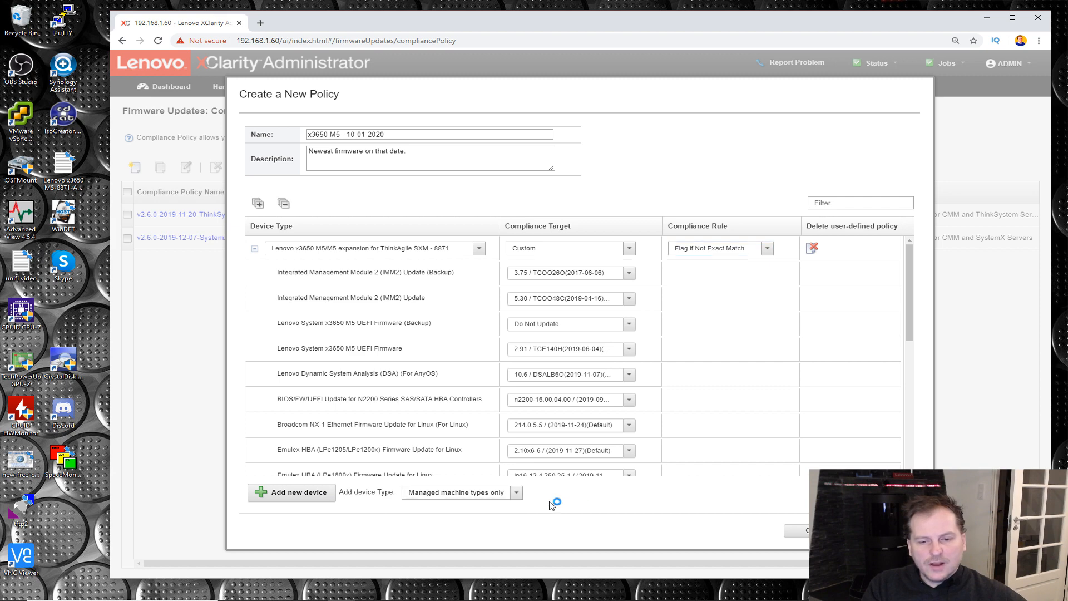
left_click(806, 533)
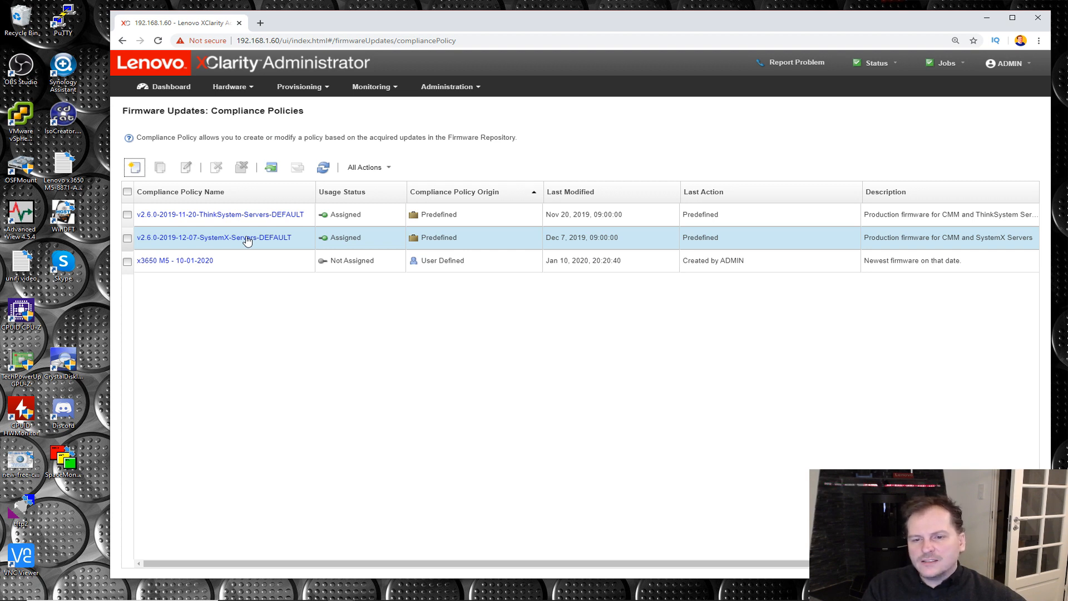
mouse_move(734, 261)
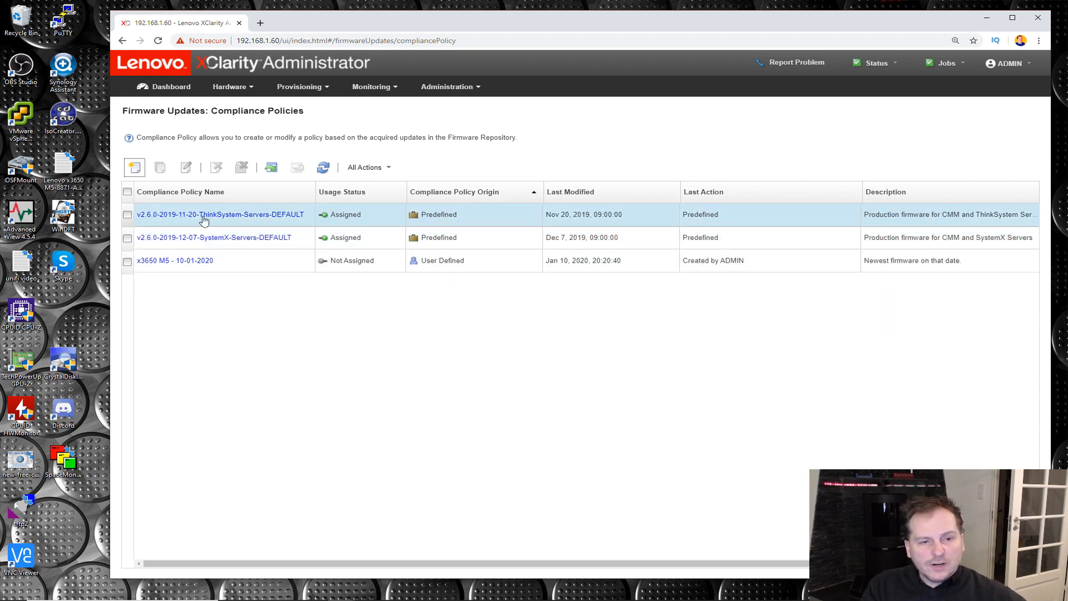
Start another compliance policy named "SR650 - 10-01-2020" with the description "Newest firmware that date".
left_click(136, 169)
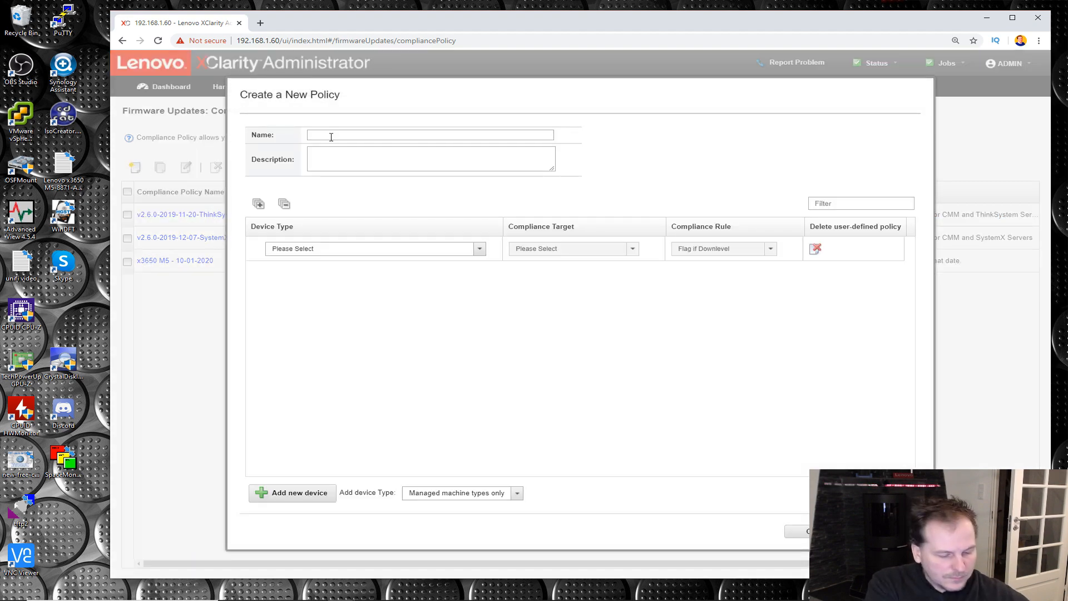
left_click(331, 137)
type("SR 650")
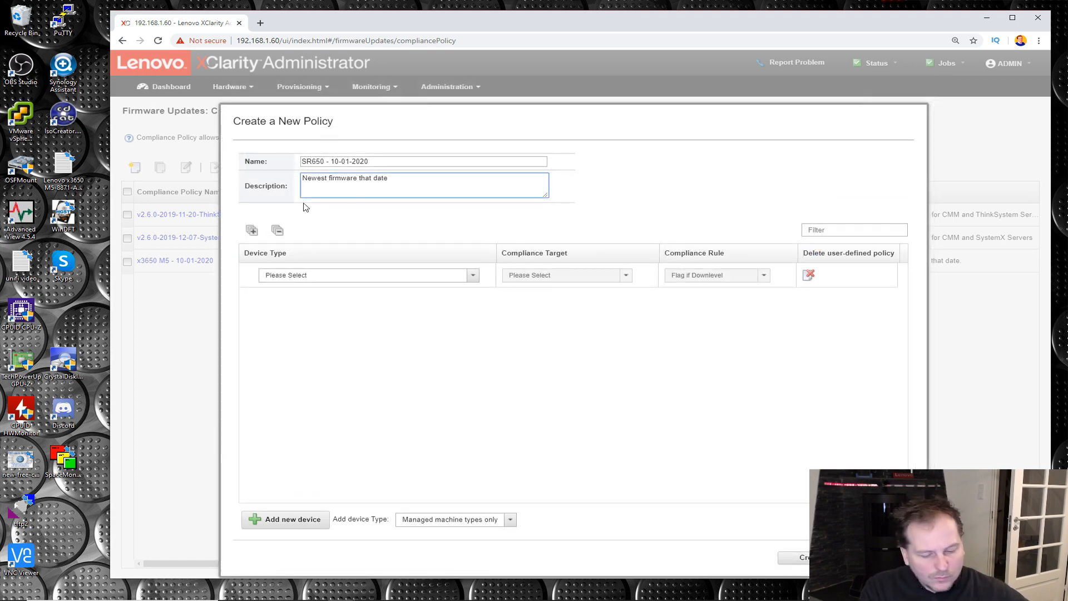
Complete the policy description as "Newest firmware on that date." and choose the ThinkSystem SR650 (7X06) as the device type.
type("on that date.")
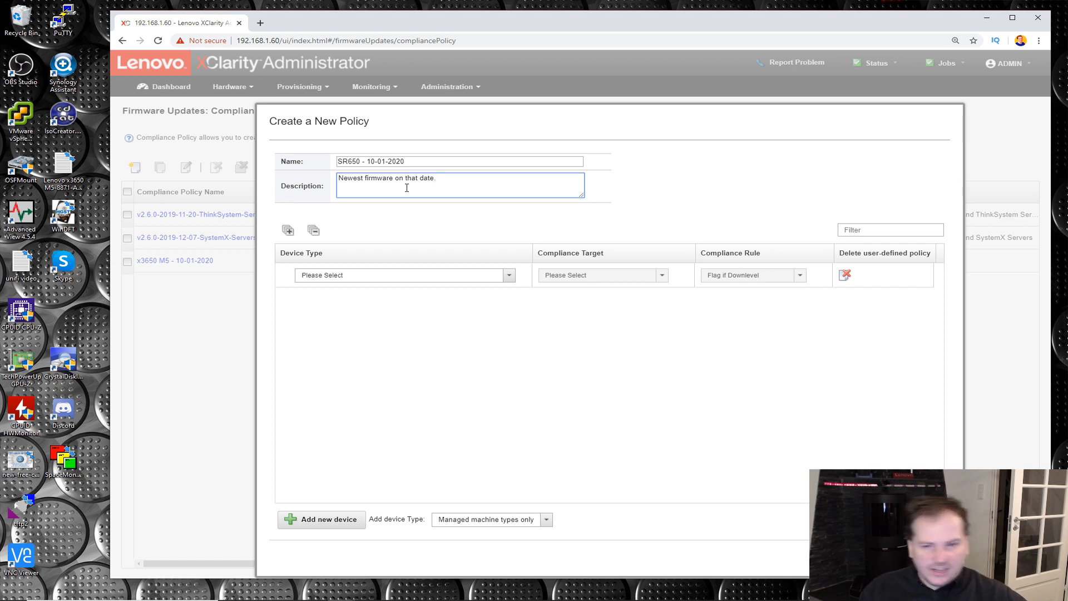
left_click(510, 276)
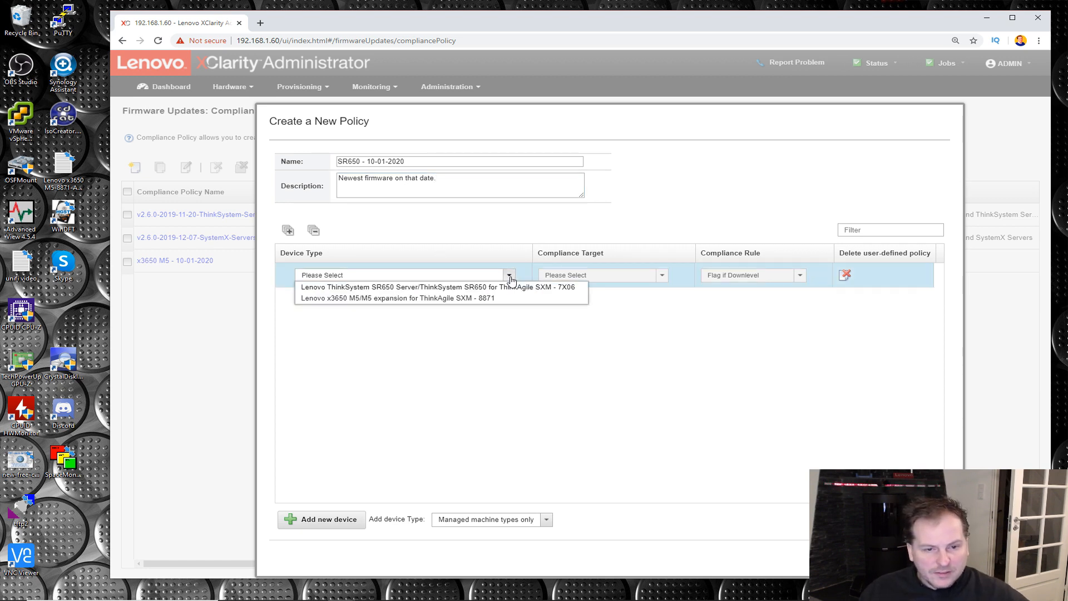
left_click(374, 289)
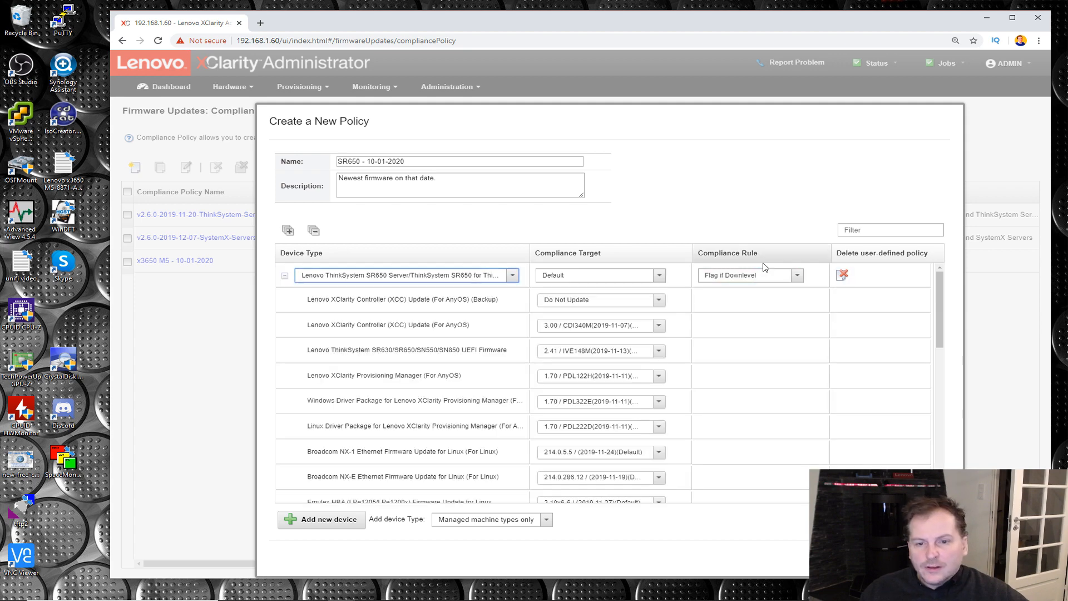
Set the backup XCC compliance target to 2.50 / CDI334W (2019-04-22) and the primary XCC target to 3.00 / CDI340M (2019-11-07).
left_click(659, 300)
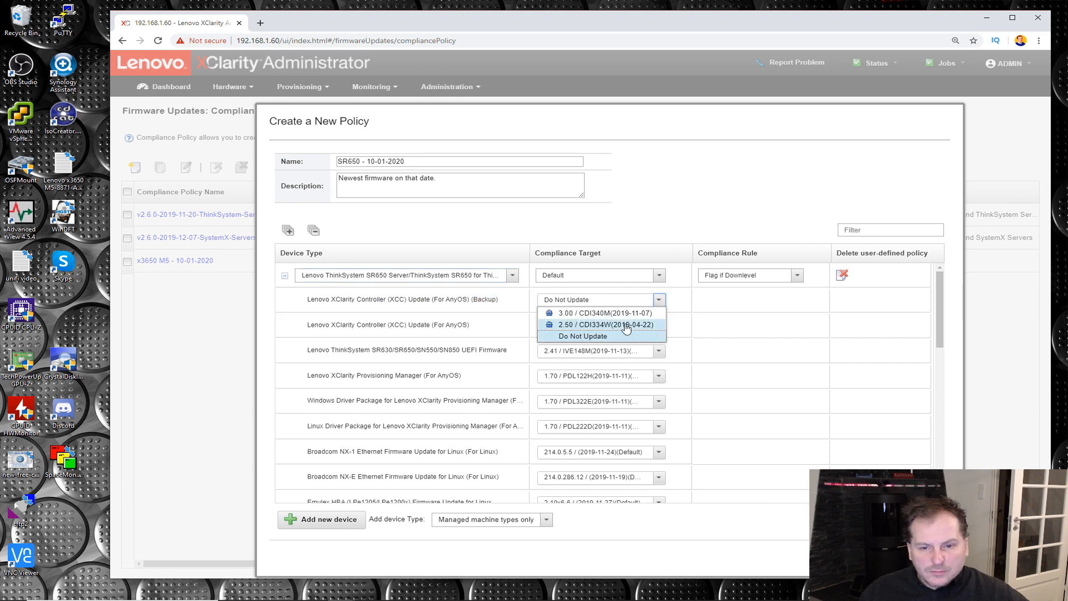
left_click(591, 325)
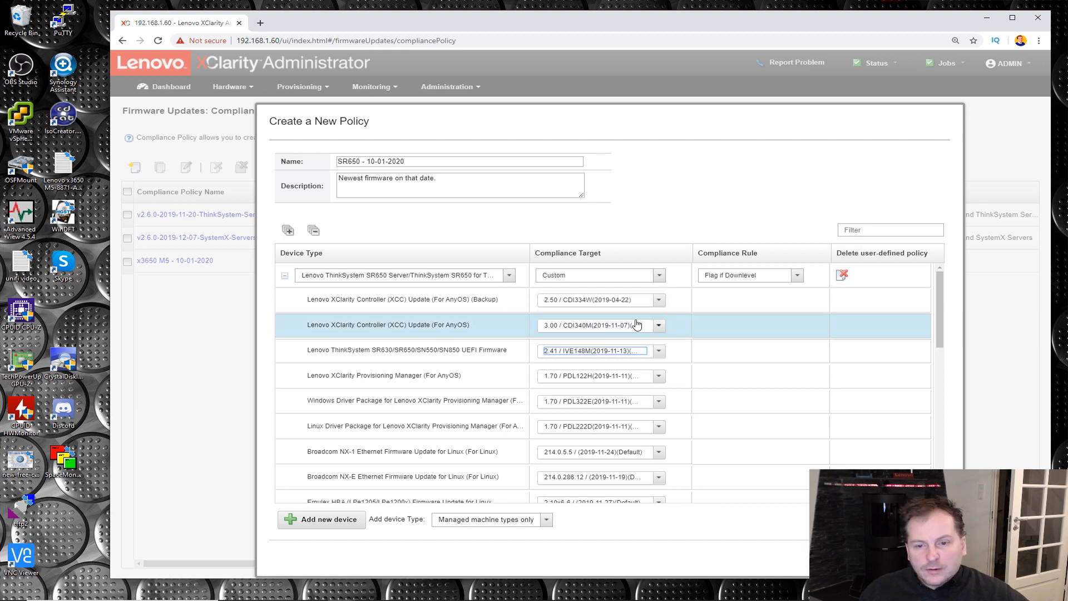
left_click(659, 325)
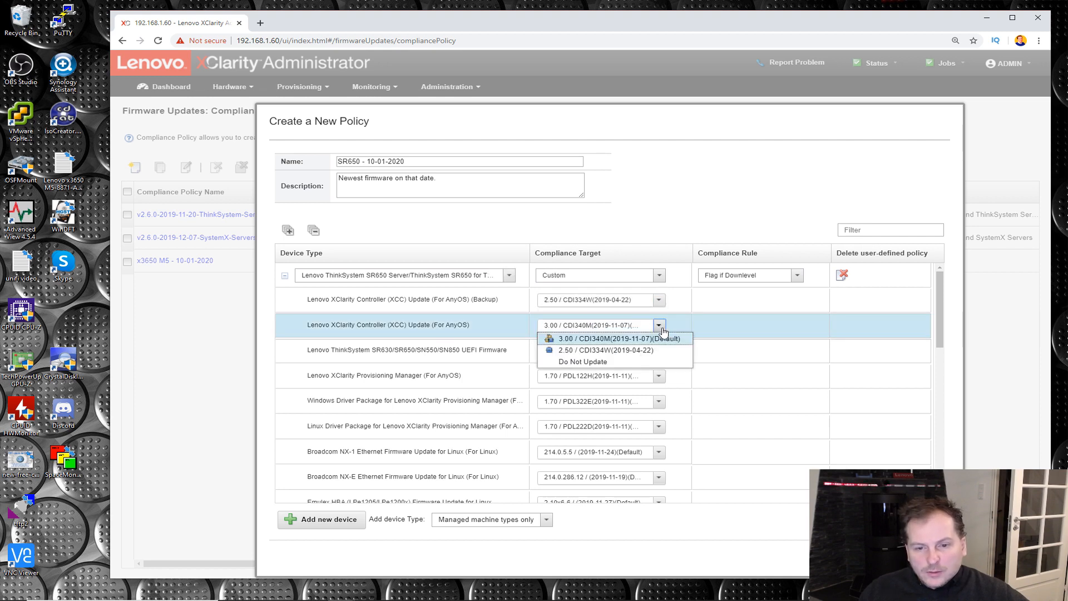
left_click(579, 339)
left_click(376, 352)
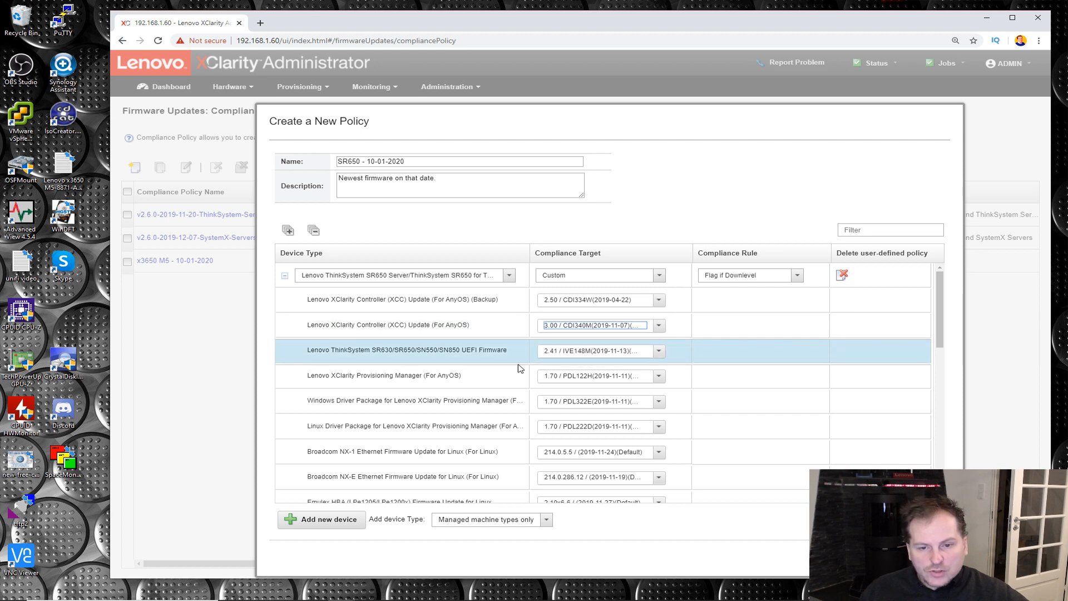
Select 2.41 / IVE148M (2019-11-13) as the compliance target for the SR650 UEFI firmware.
left_click(659, 351)
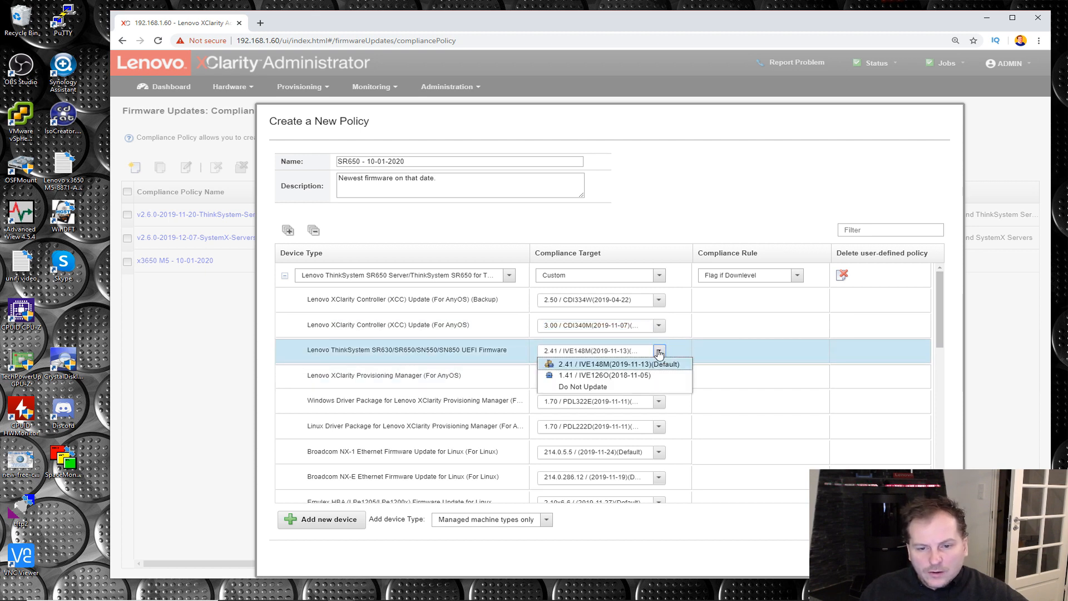
left_click(625, 365)
left_click(445, 374)
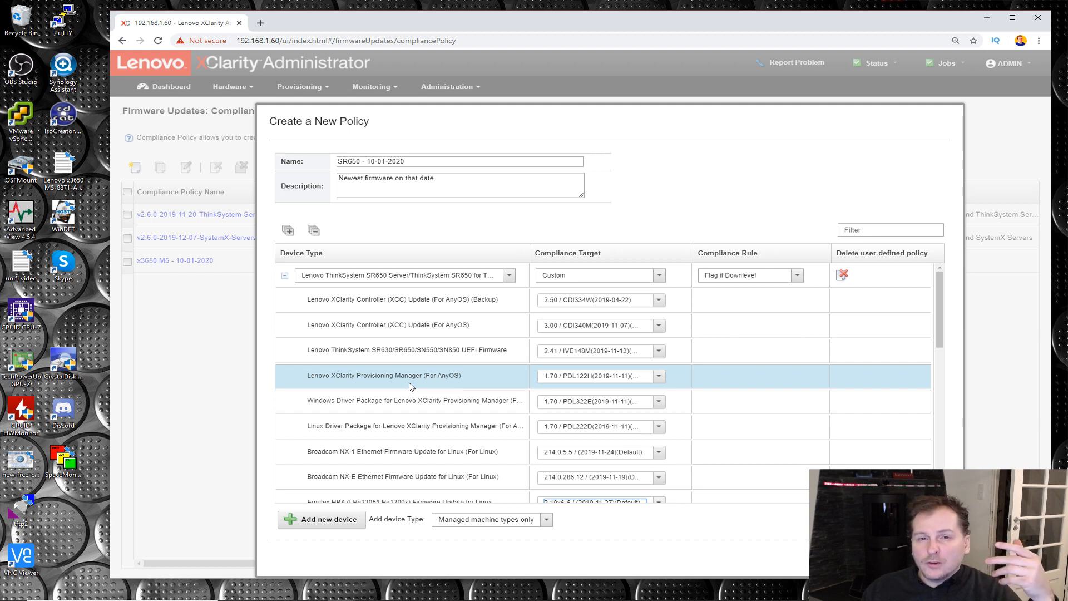
Review the compliance target choices for the Provisioning Manager, the Linux driver package and the RAID 930-24i expander firmware.
left_click(660, 376)
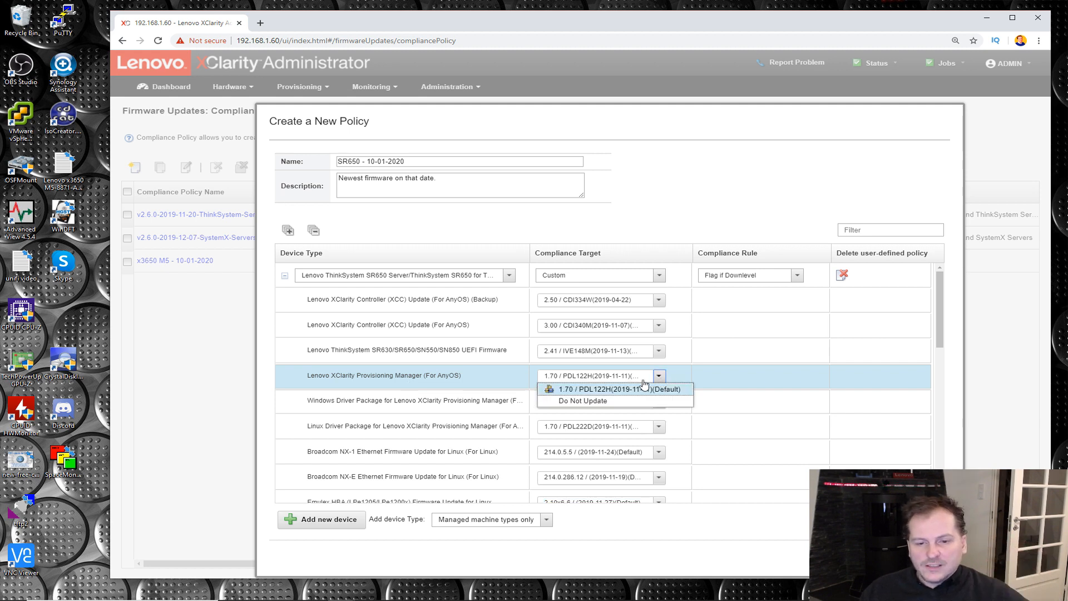
left_click(411, 384)
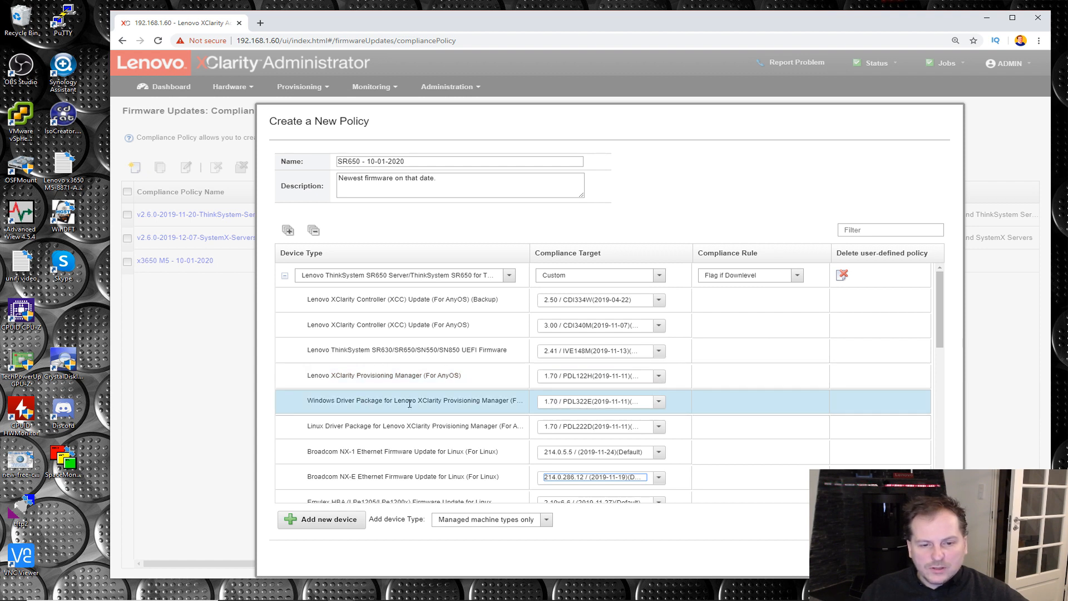
left_click_drag(307, 401, 371, 429)
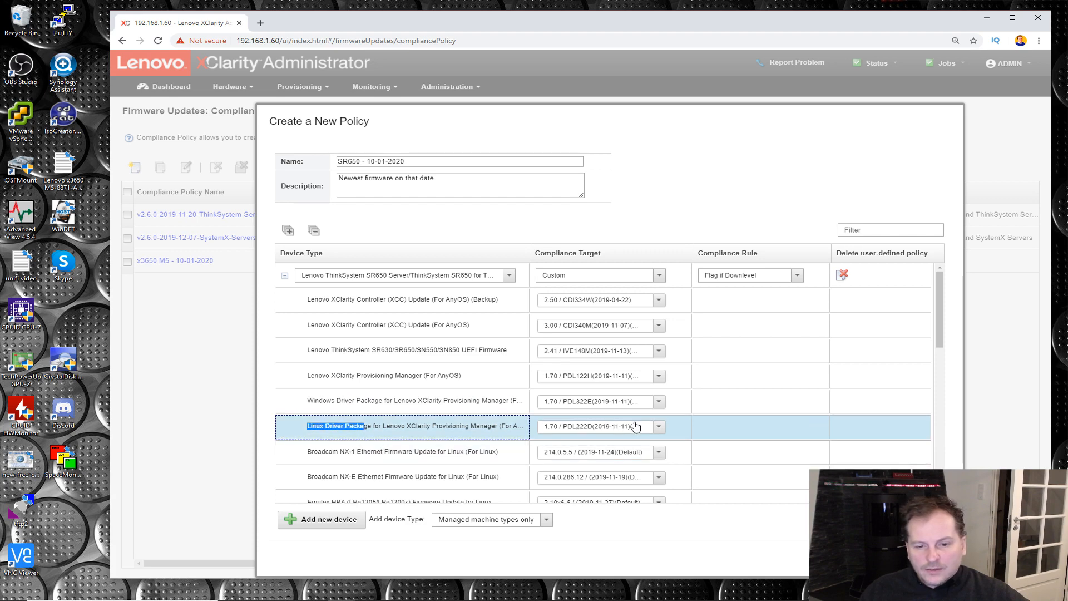
left_click(659, 427)
left_click(661, 427)
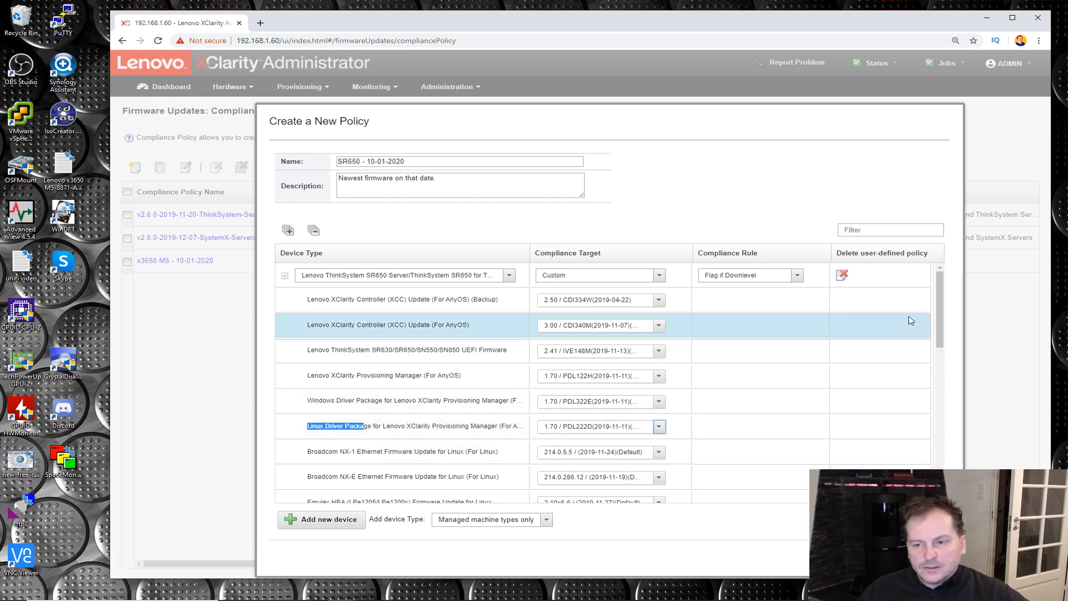
scroll(941, 333, "down", 1)
scroll(941, 334, "down", 2)
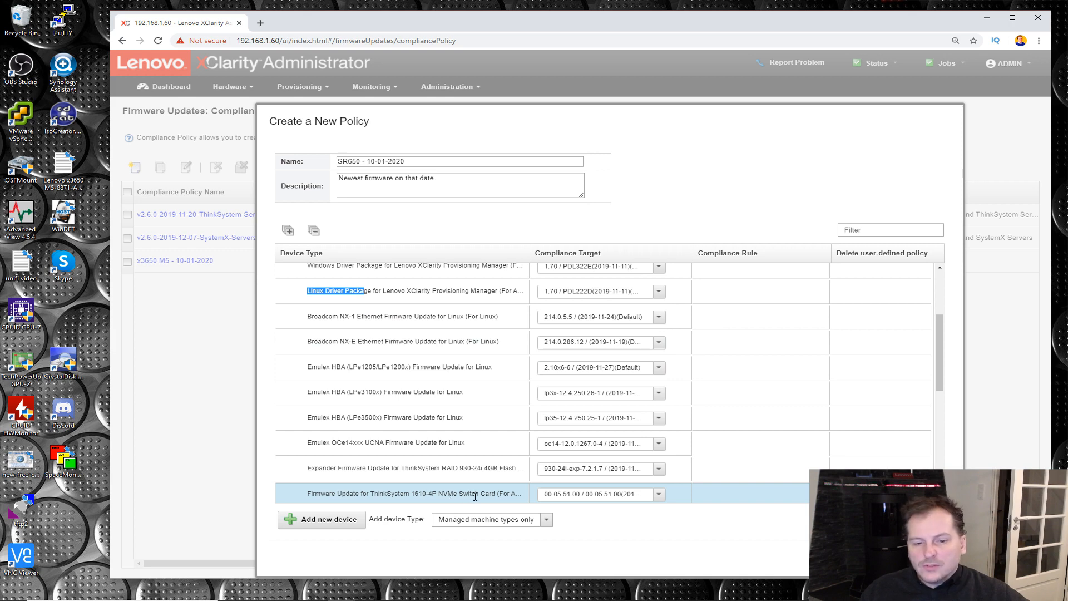
left_click(659, 469)
left_click(659, 469)
left_click_drag(942, 355, 943, 291)
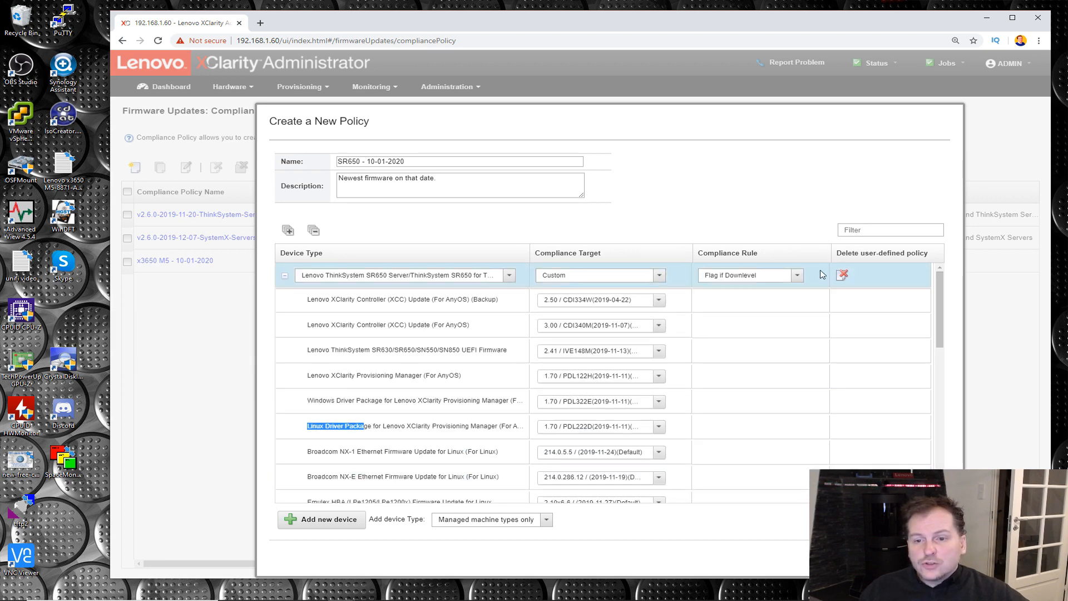
Set the SR650 device's compliance rule to Flag if Not Exact Match and create the policy.
left_click(798, 276)
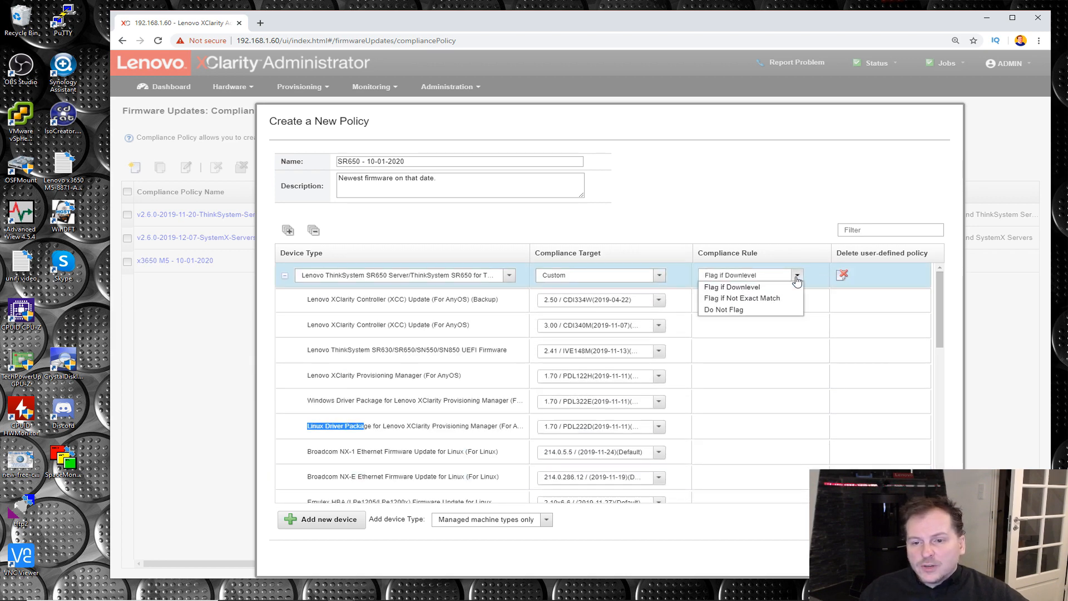
left_click(733, 299)
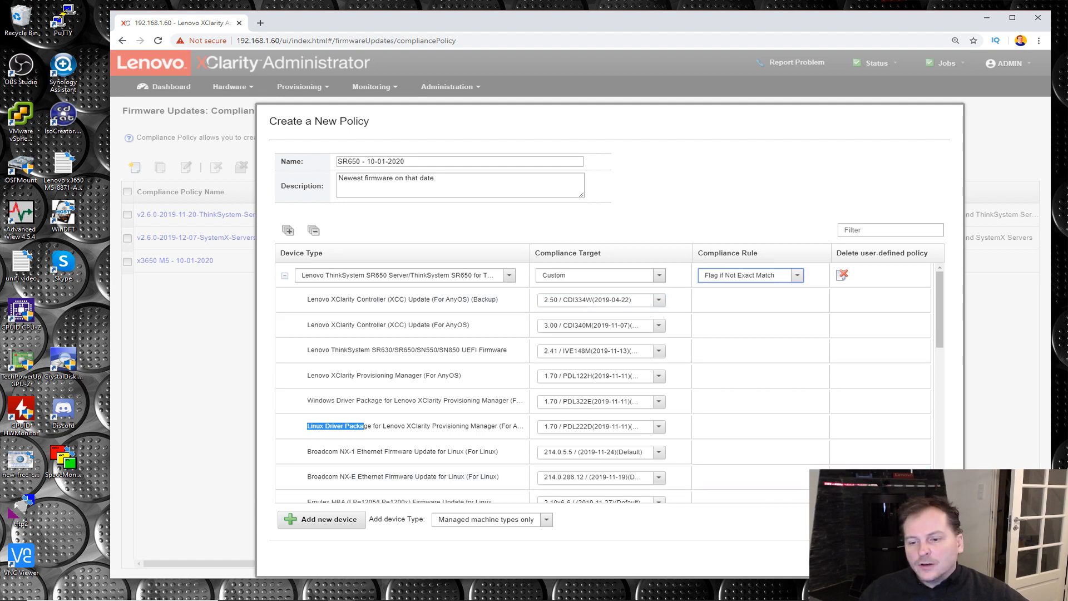
left_click(884, 558)
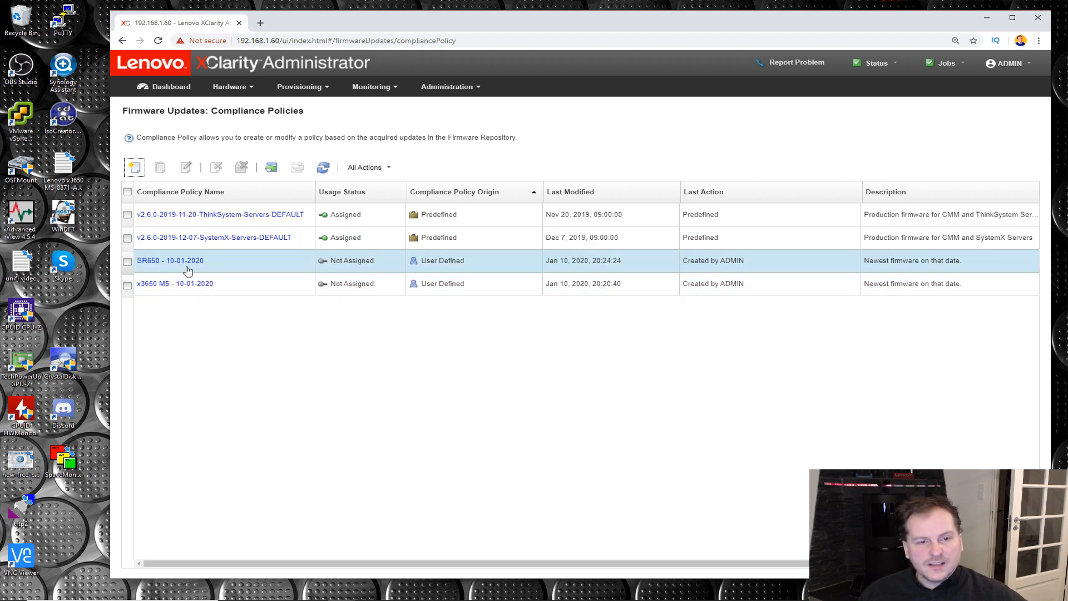
Select the SR650 - 10-01-2020 policy and check which actions are available for it.
left_click(236, 265)
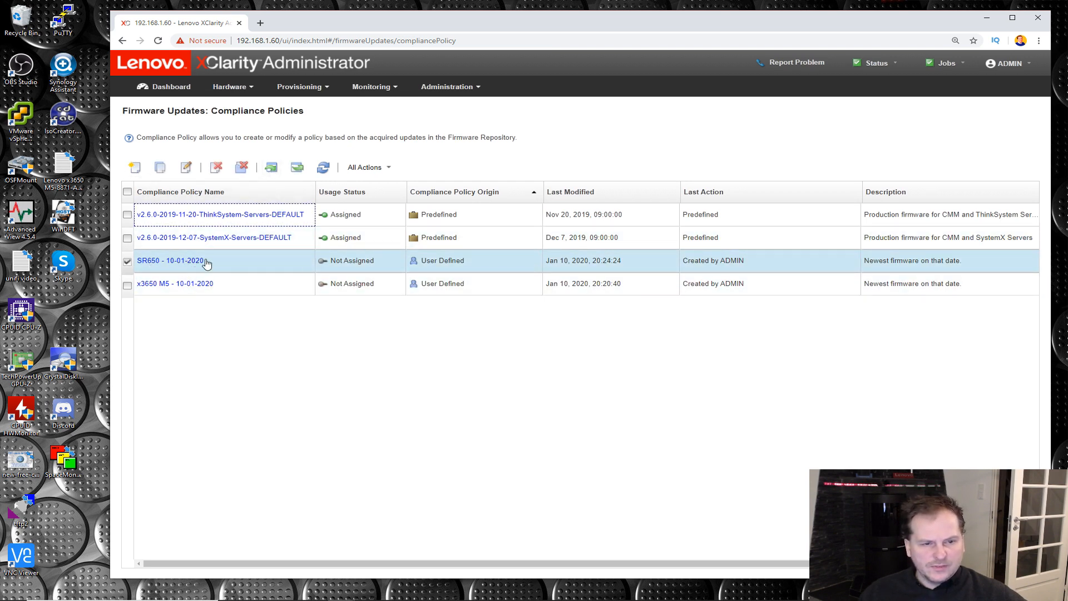
left_click(364, 169)
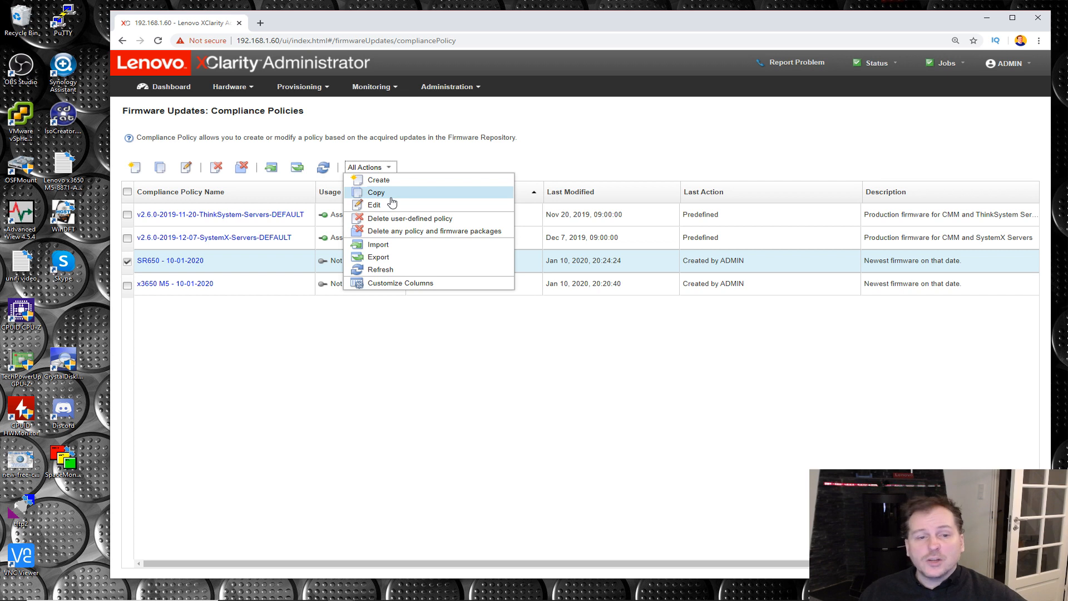
left_click(257, 356)
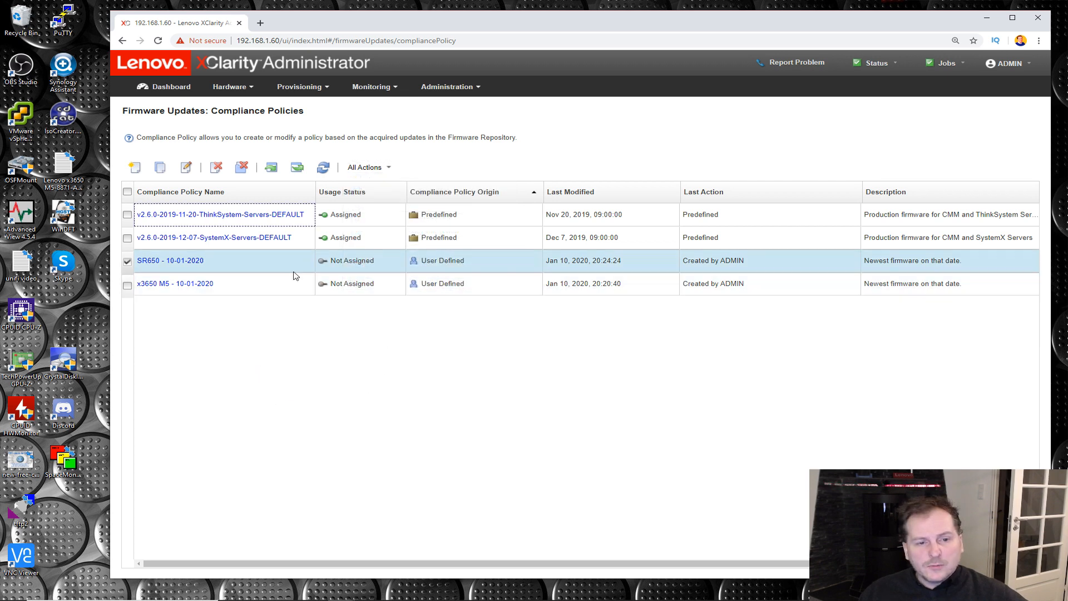
Go to the firmware Apply / Activate page and assign the SR650 - 10-01-2020 compliance policy to MPH-SR650.
left_click(303, 89)
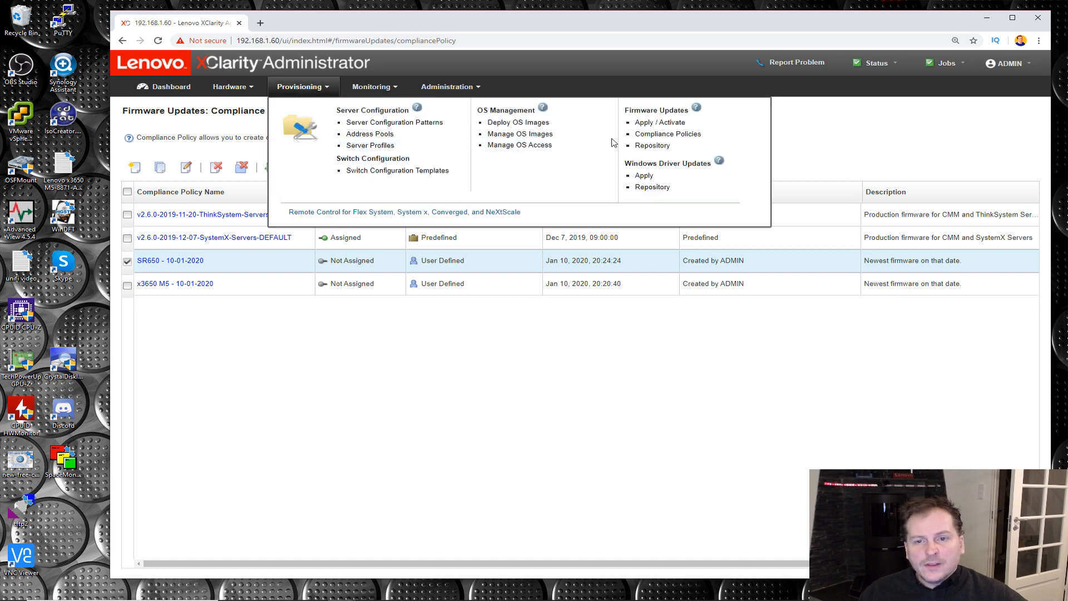
left_click(647, 123)
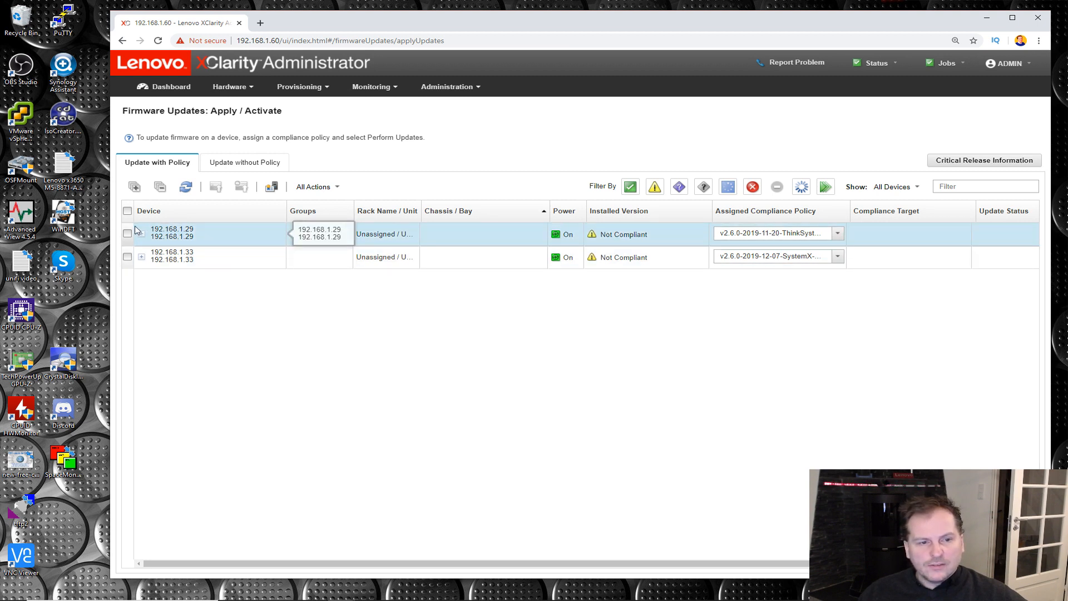
left_click(179, 234)
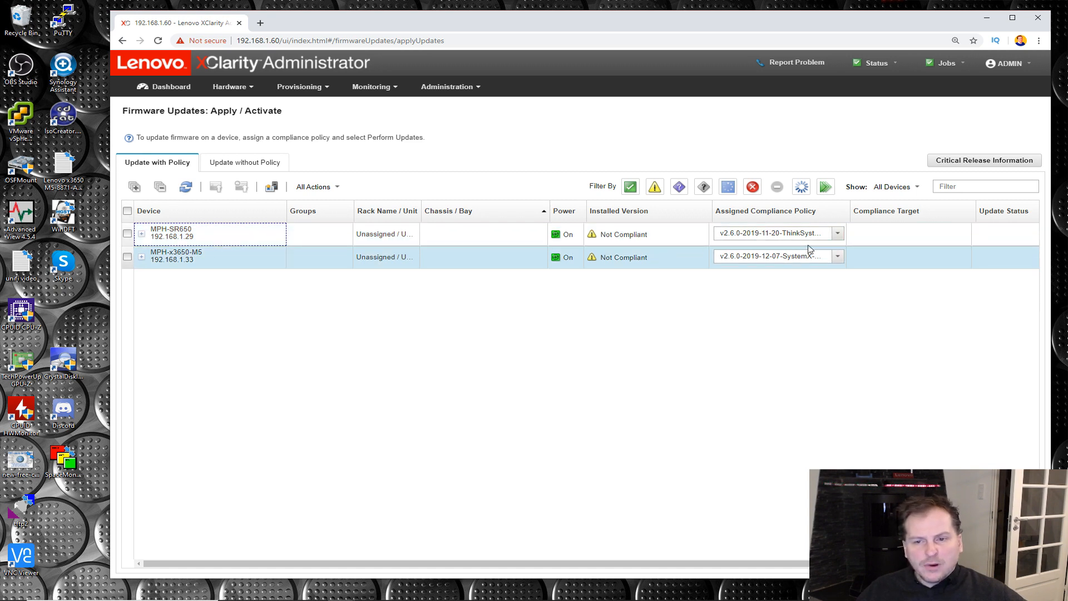
left_click(837, 235)
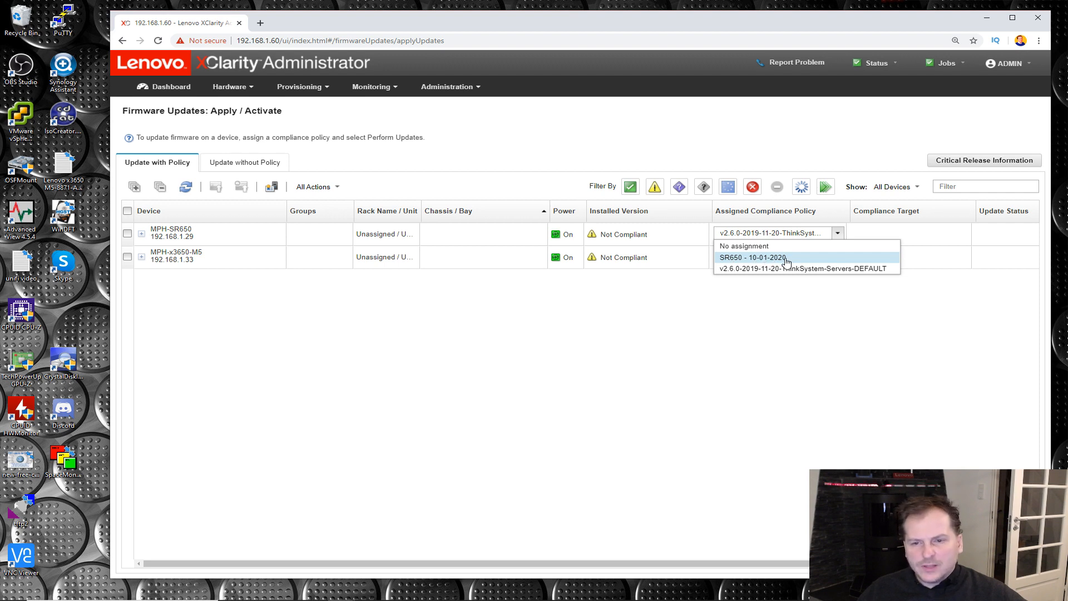
left_click(737, 257)
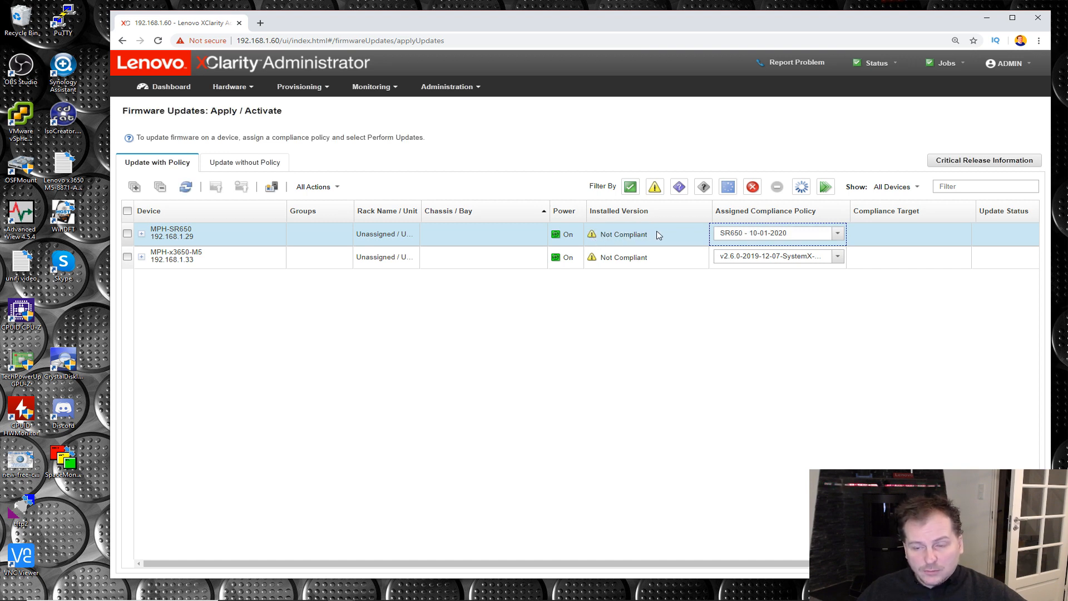
Expand MPH-SR650 and compare the installed XCC, UEFI and LXPM firmware versions with their compliance targets.
left_click(143, 238)
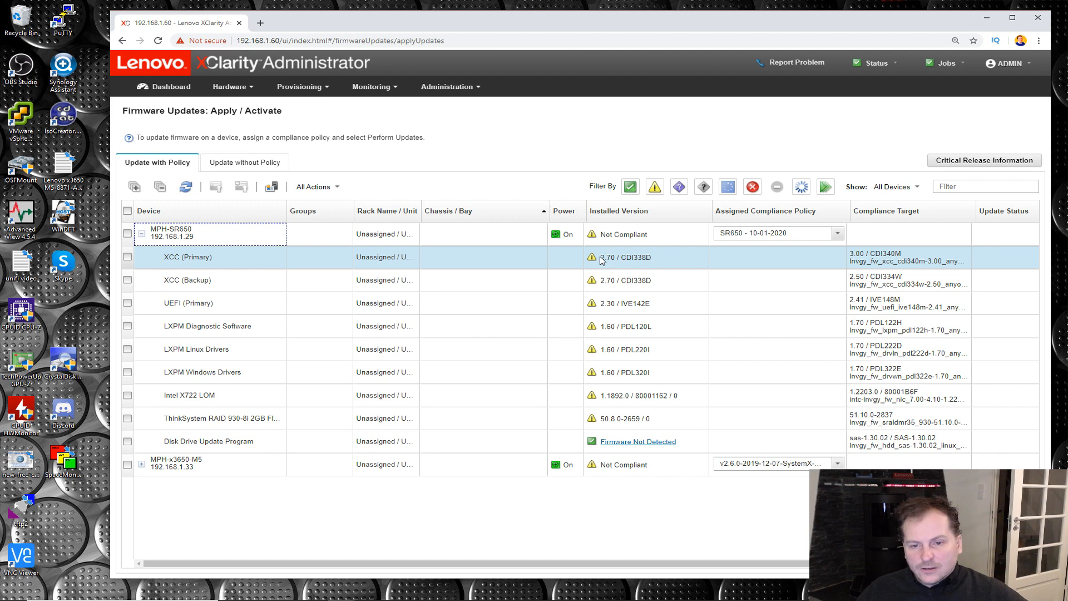
left_click_drag(603, 258, 614, 258)
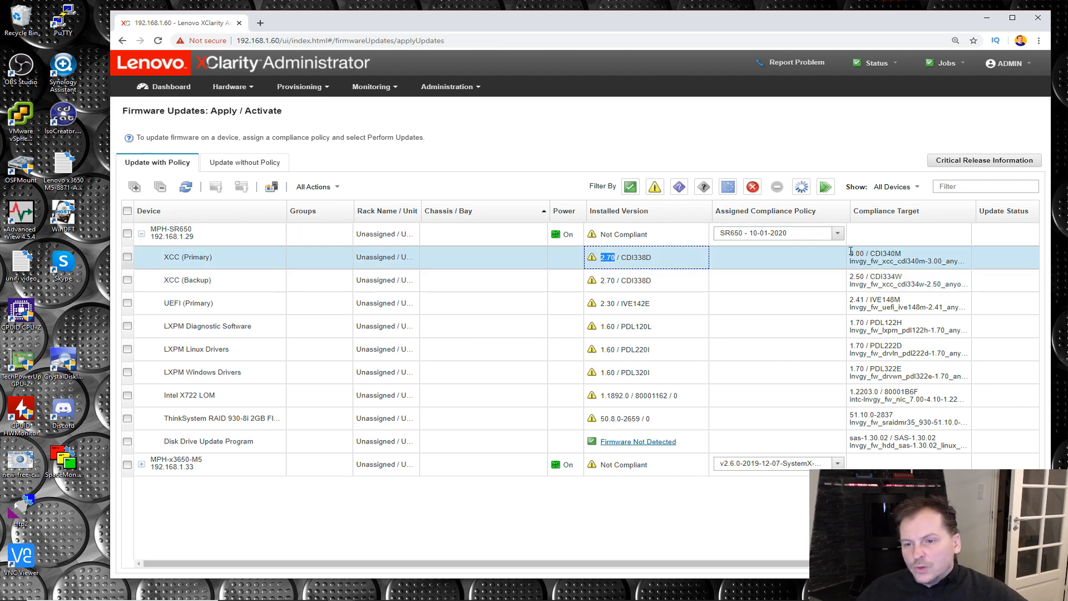
left_click_drag(852, 254, 862, 254)
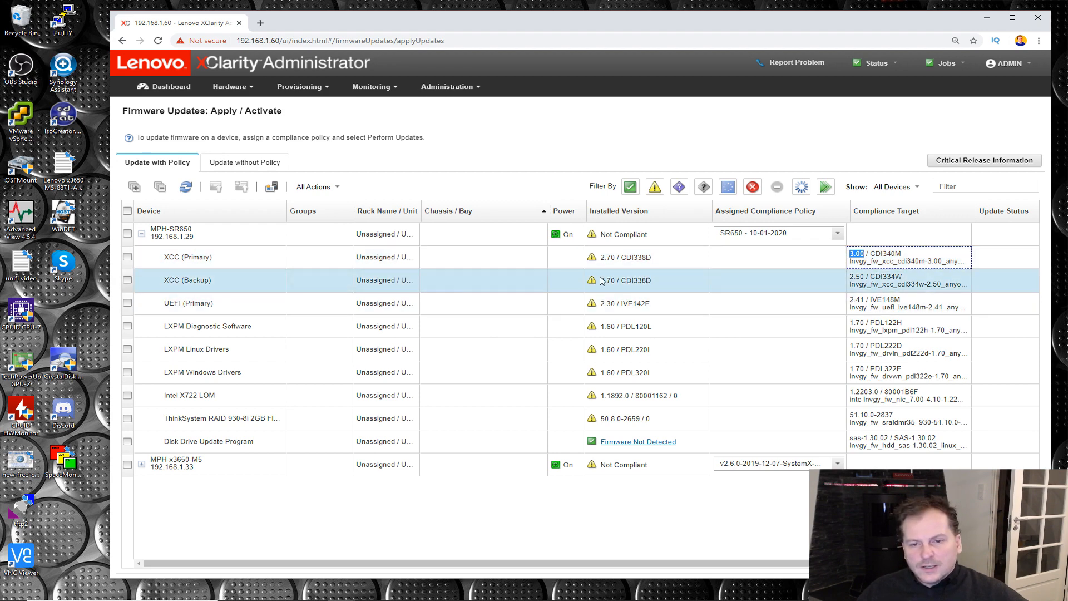
left_click_drag(601, 281, 616, 280)
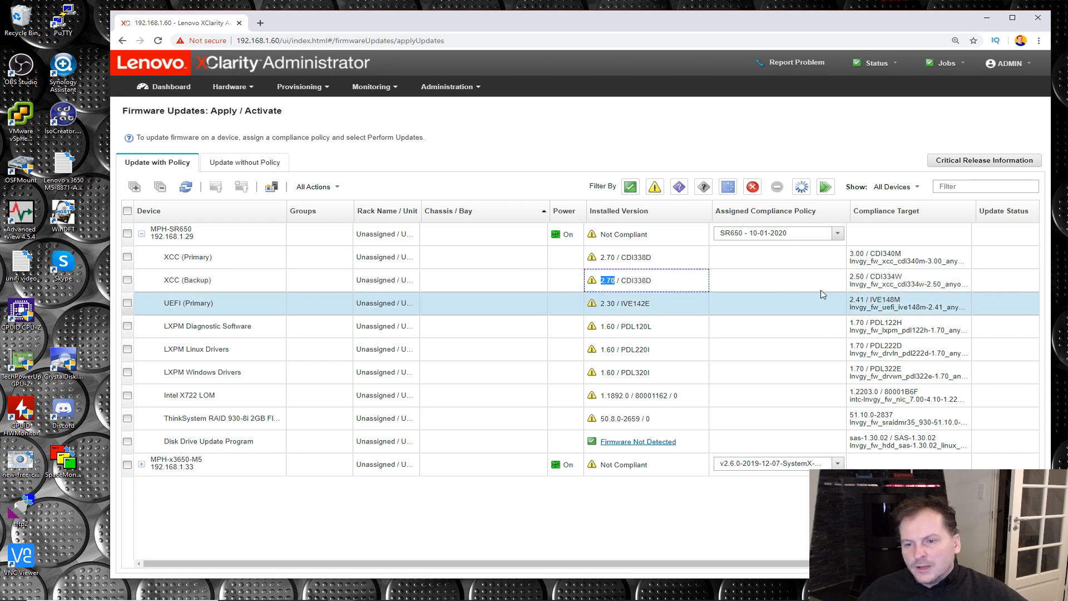
left_click_drag(849, 277, 864, 276)
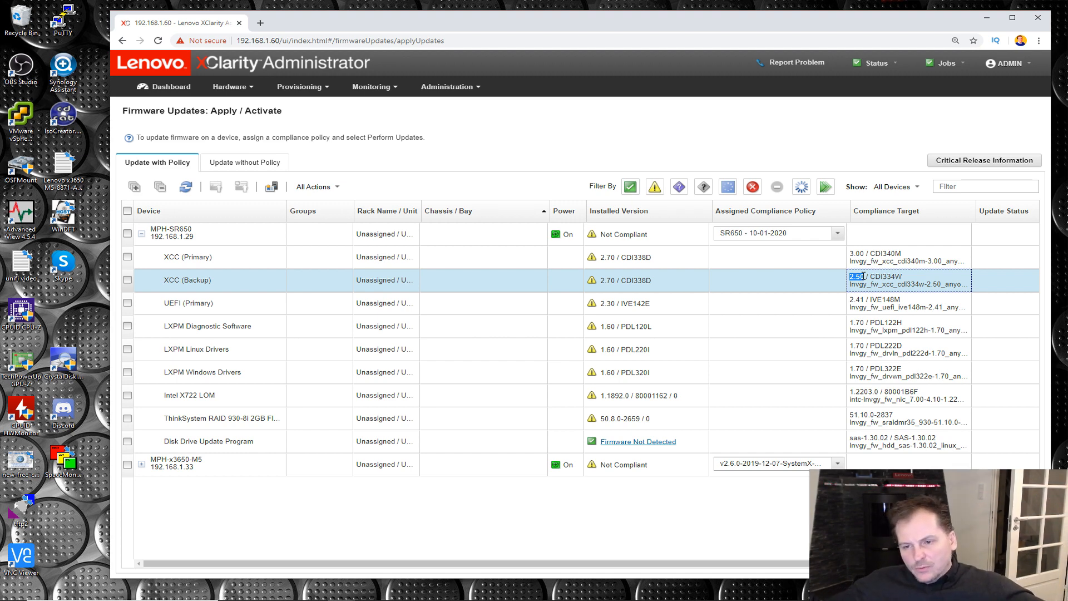
left_click_drag(601, 304, 616, 302)
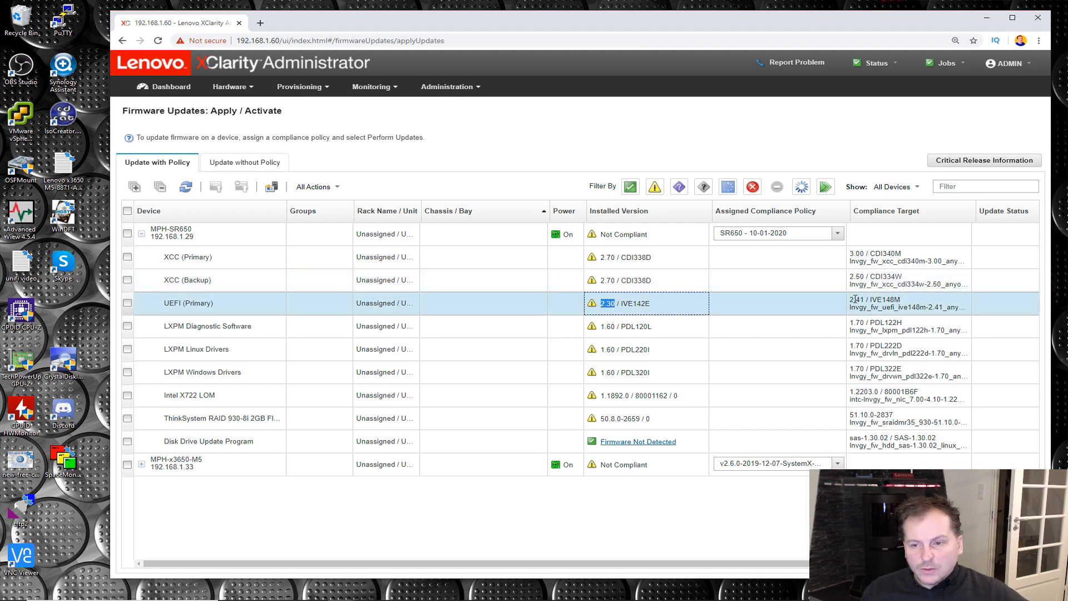
left_click_drag(851, 300, 871, 298)
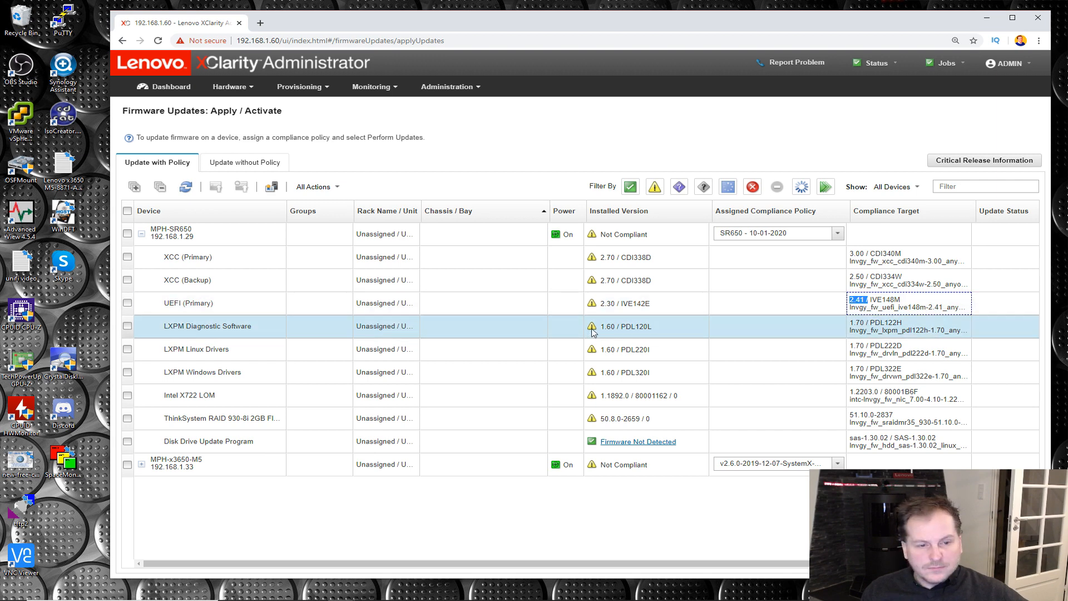
left_click_drag(601, 327, 635, 327)
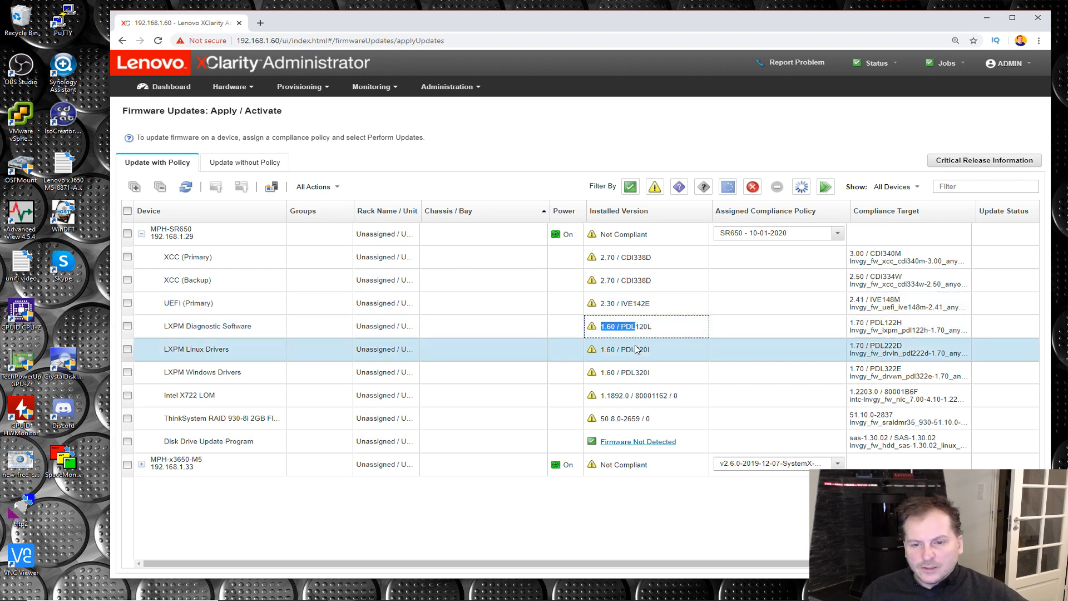
left_click_drag(607, 349, 632, 372)
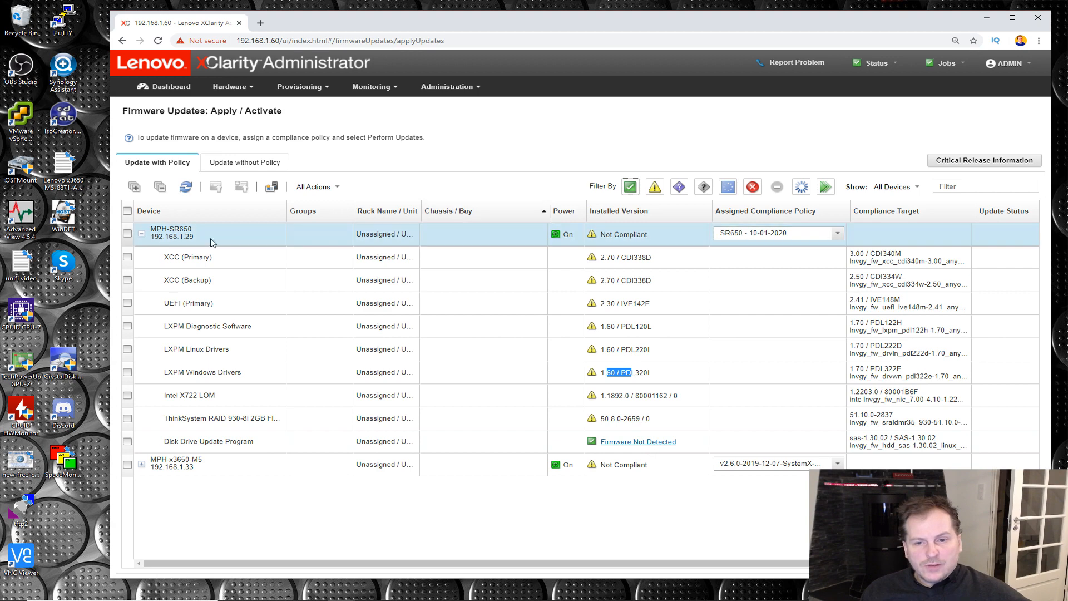
Open the Perform Updates summary for MPH-SR650 and review the available activation rules, keeping Immediate activation.
left_click(142, 234)
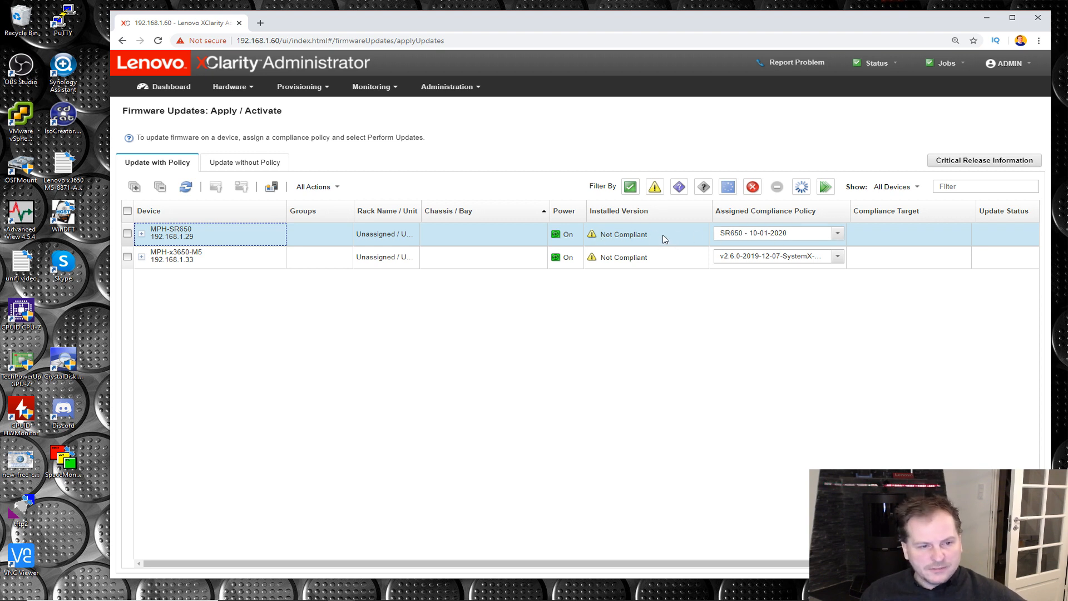
left_click(127, 233)
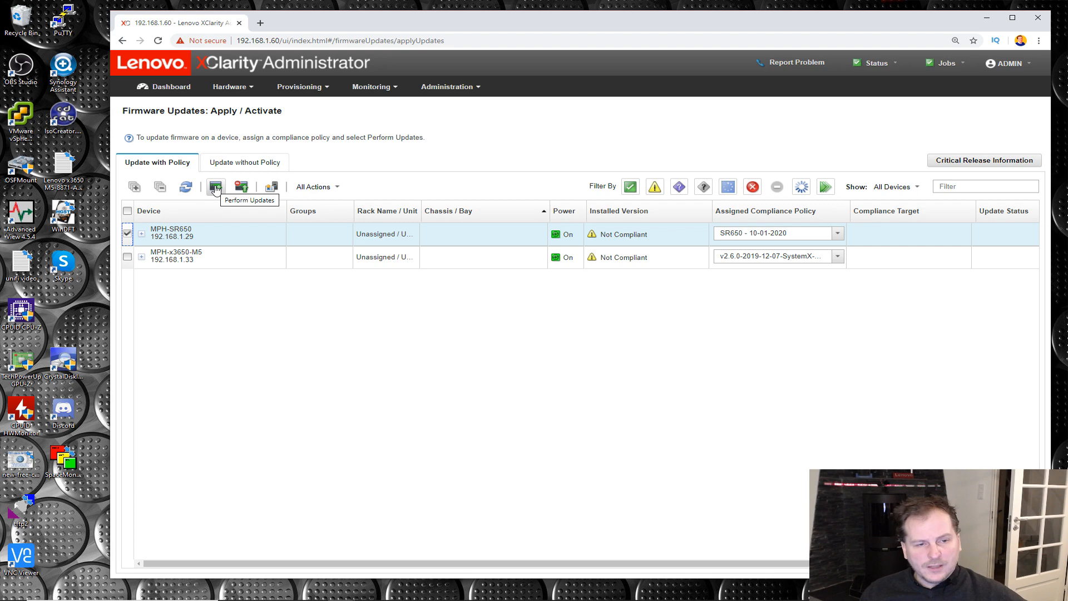
left_click(216, 188)
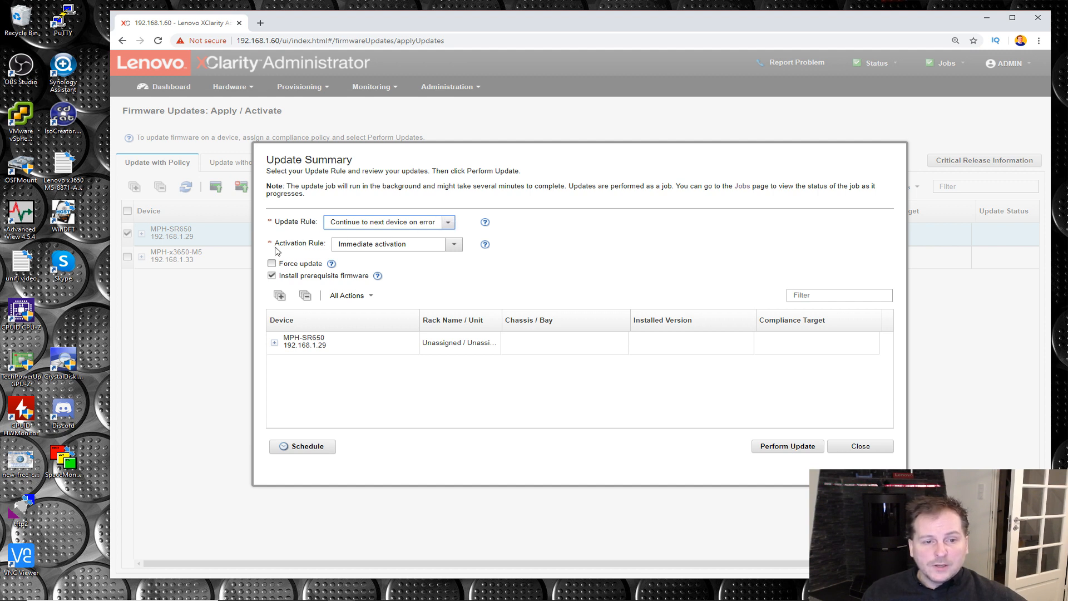
left_click(455, 246)
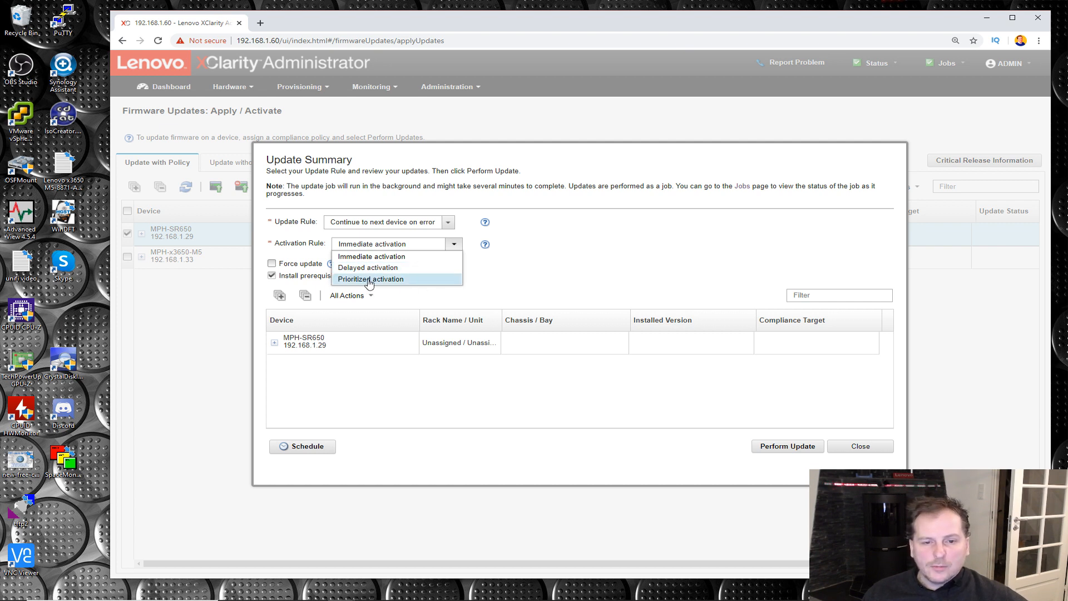
left_click(494, 269)
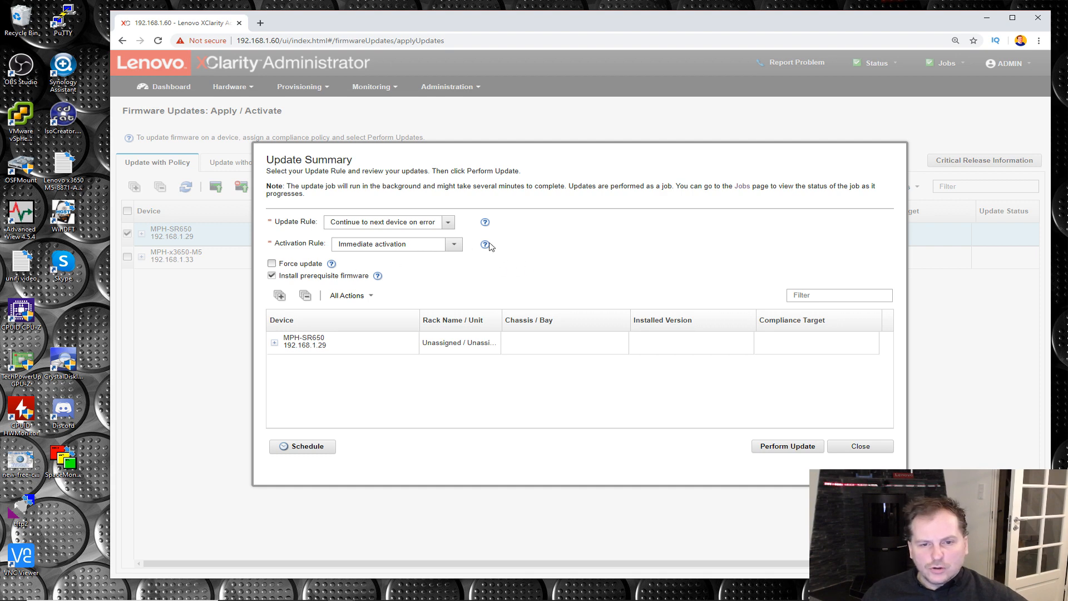
mouse_move(486, 249)
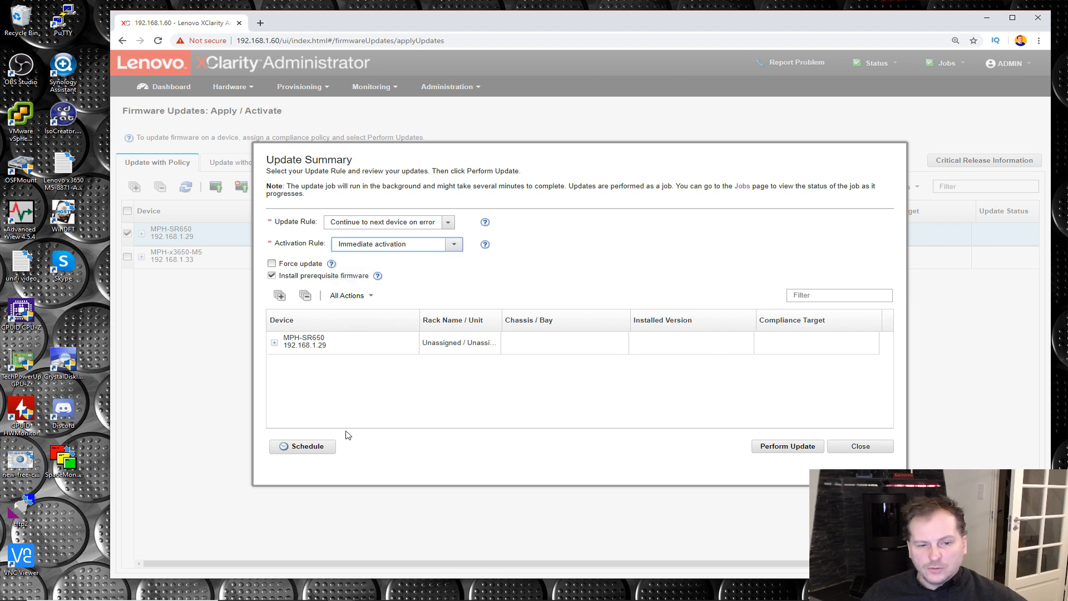
Check the job scheduling form, cancel it, and perform the MPH-SR650 update with Continue to next device on error and Immediate activation.
left_click(306, 453)
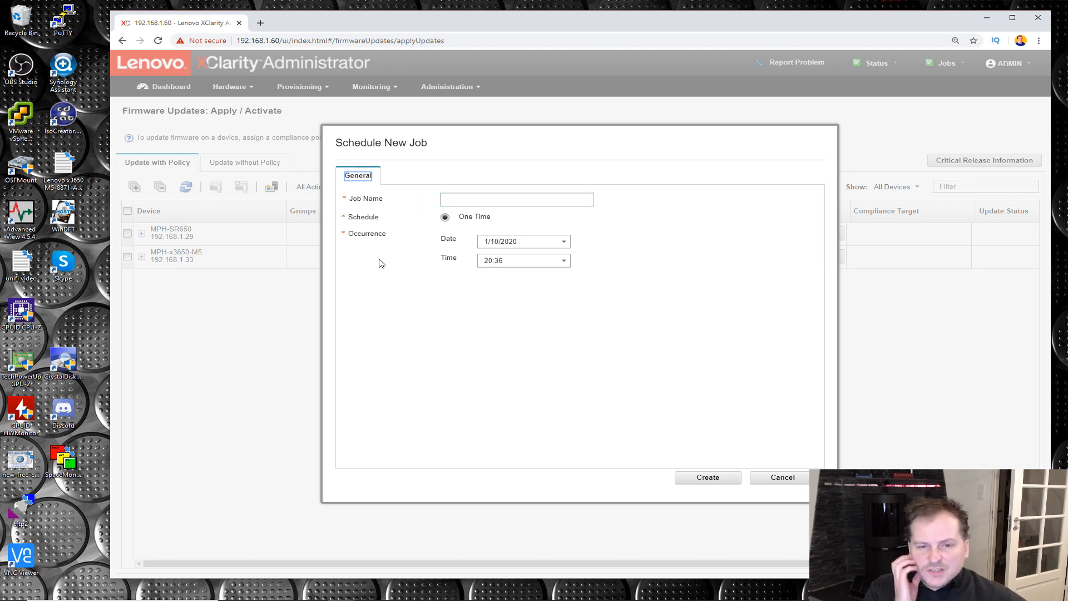
left_click(784, 479)
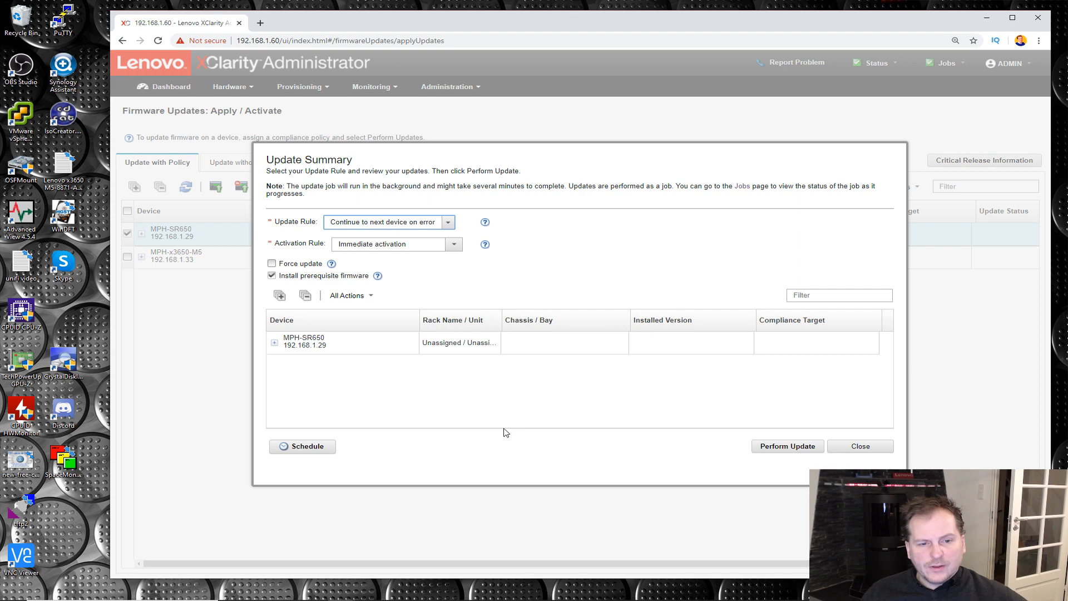
left_click(787, 447)
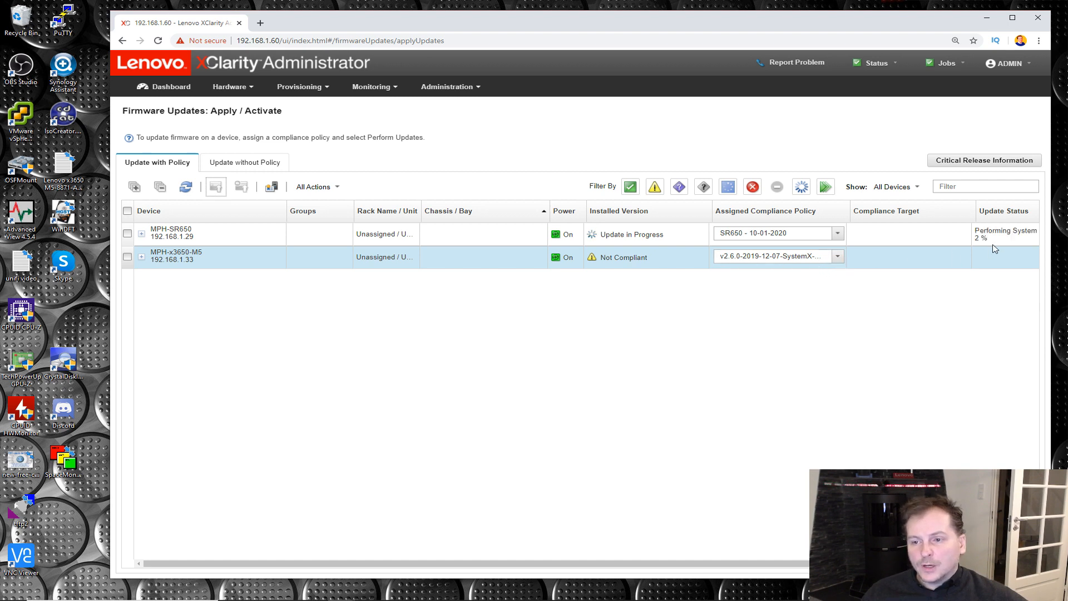
Assign the x3650 M5 - 10-01-2020 compliance policy to MPH-x3650-M5 and compare its components' installed firmware versions with their compliance targets.
left_click(837, 259)
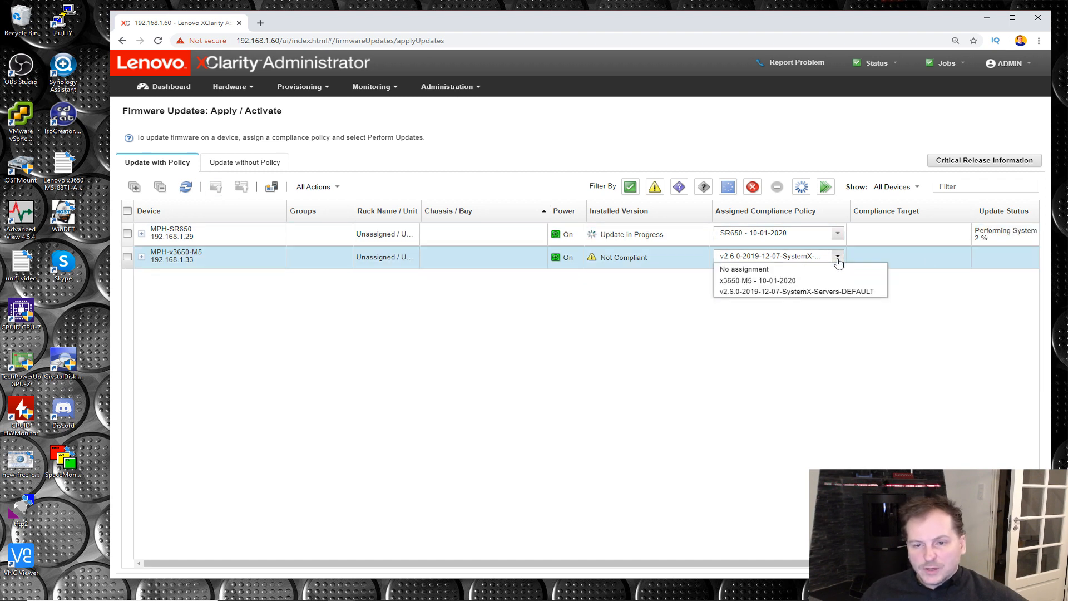
left_click(738, 281)
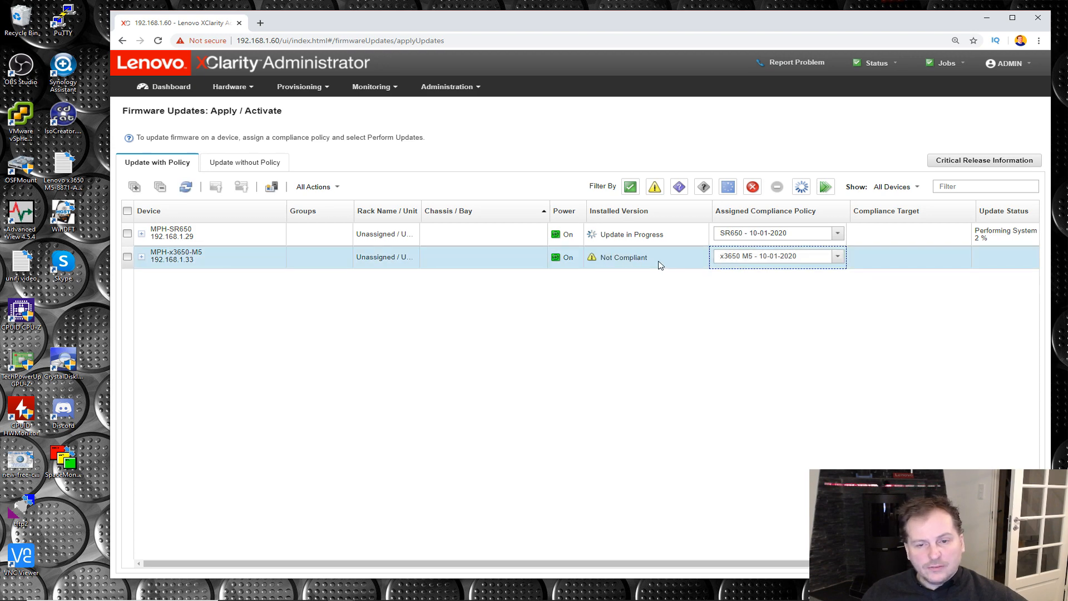
left_click(142, 257)
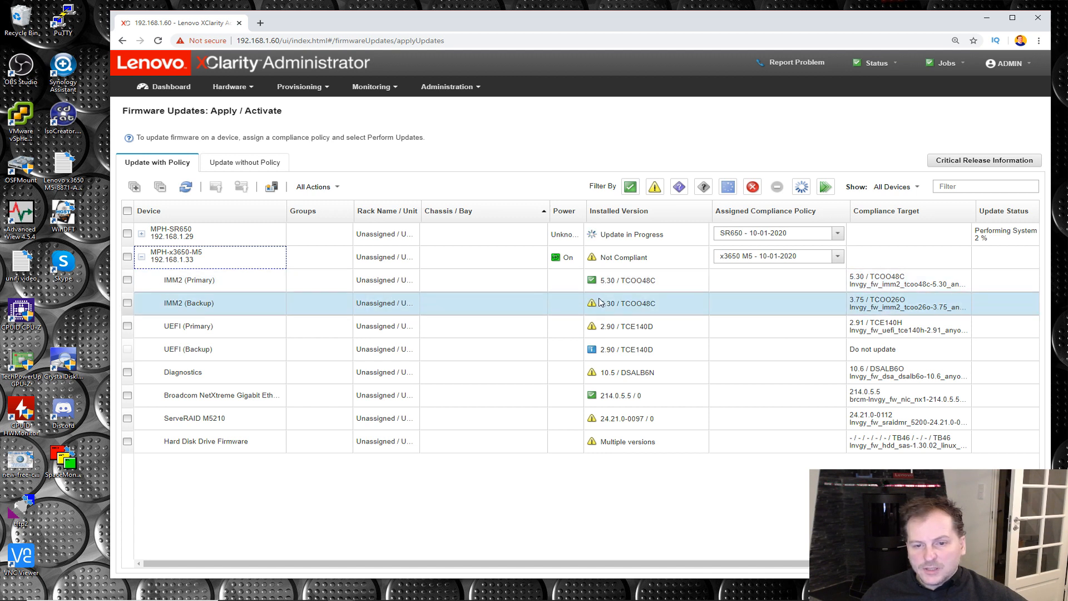
left_click_drag(603, 305, 651, 304)
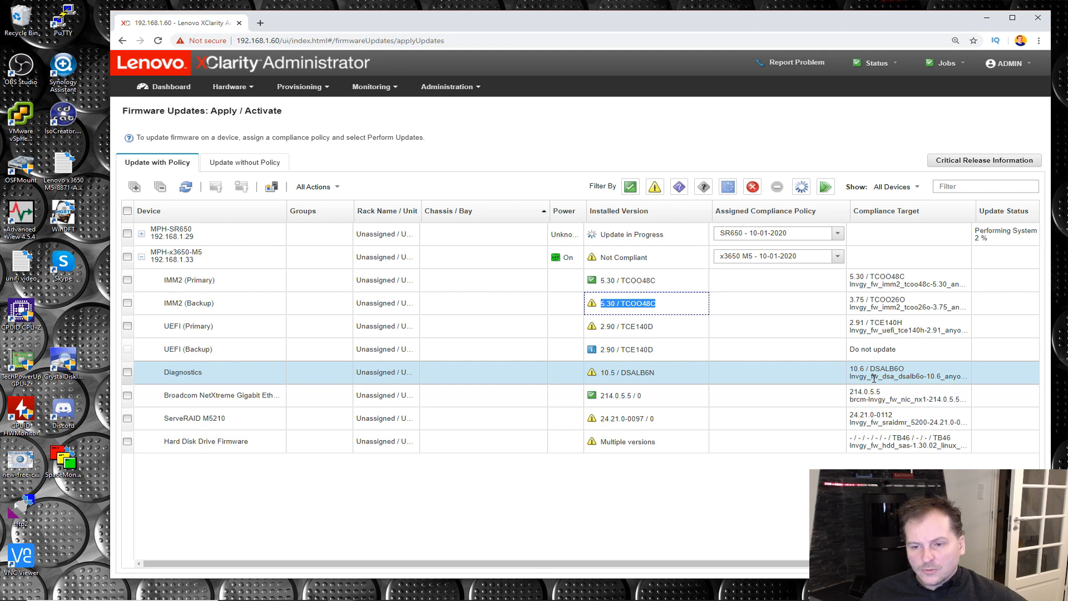
triple_click(602, 395)
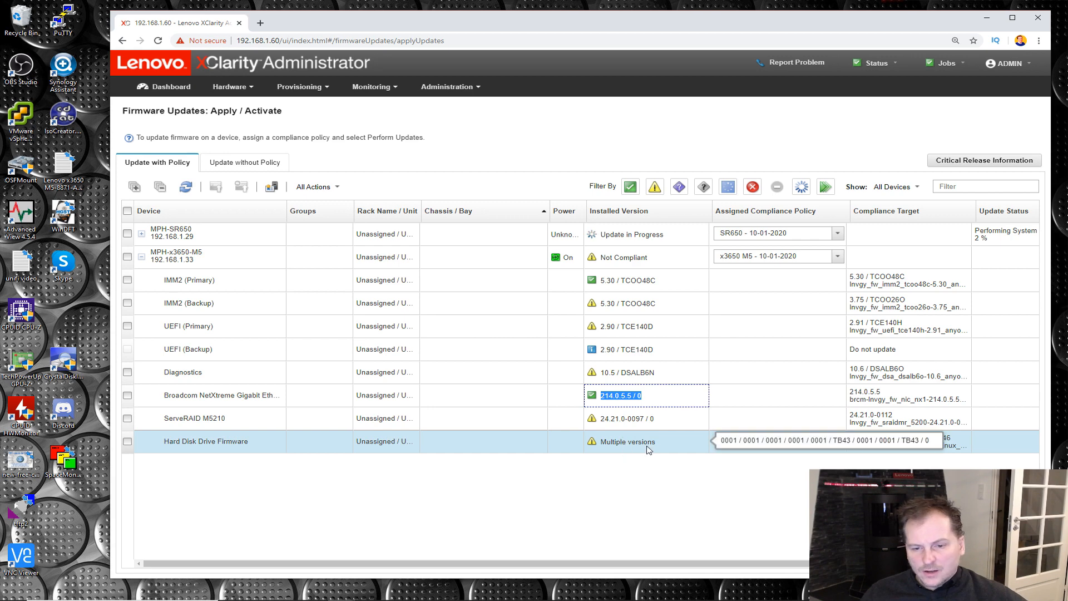
mouse_move(623, 454)
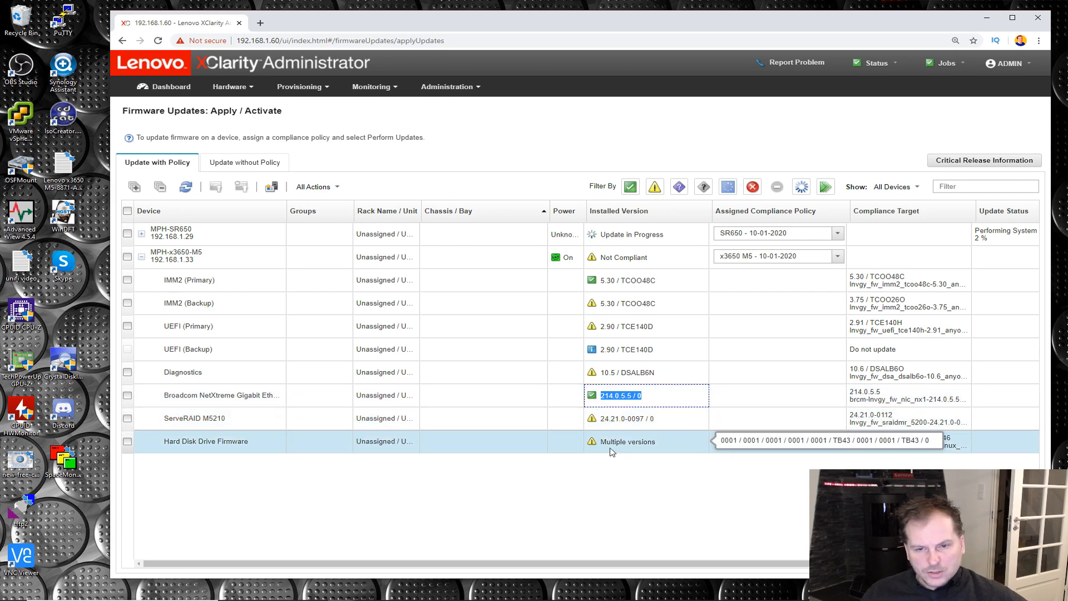
left_click(473, 261)
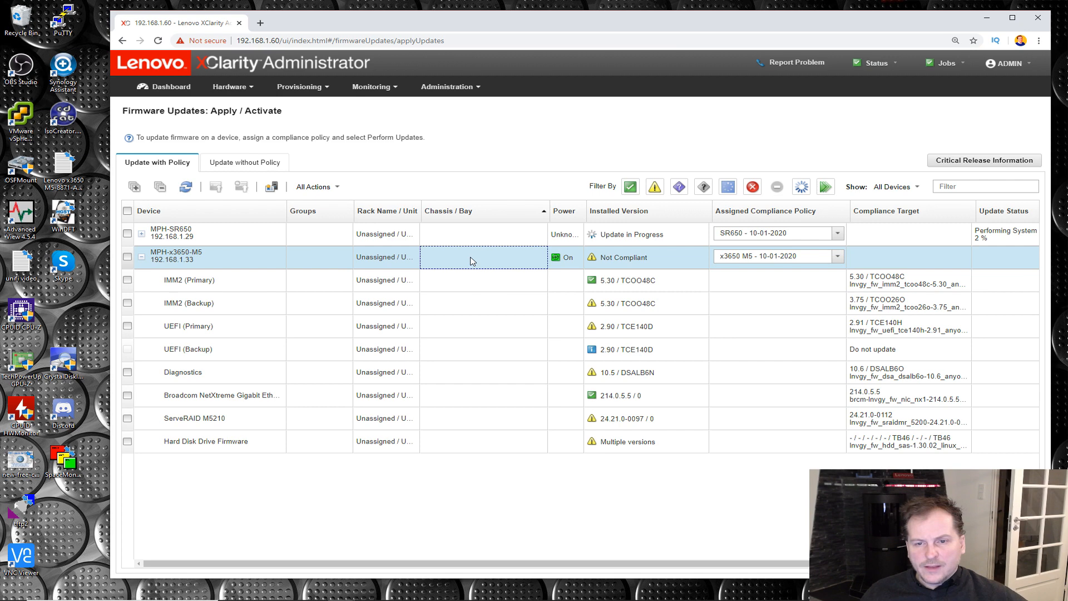
Perform the firmware update on MPH-x3650-M5 with Immediate activation, continuing without the components that have no target version.
left_click(141, 257)
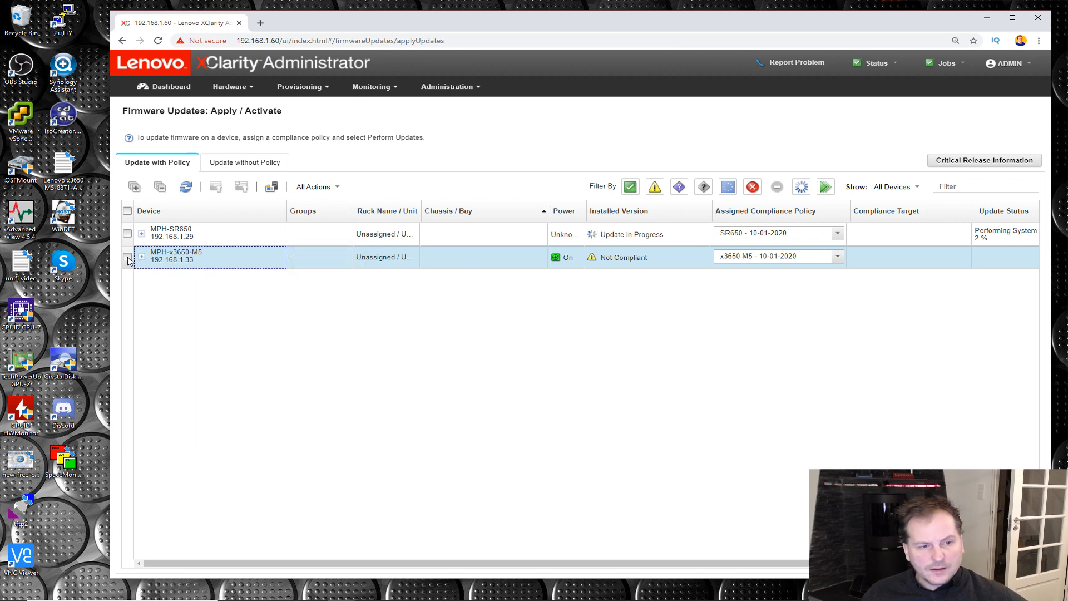
left_click(128, 258)
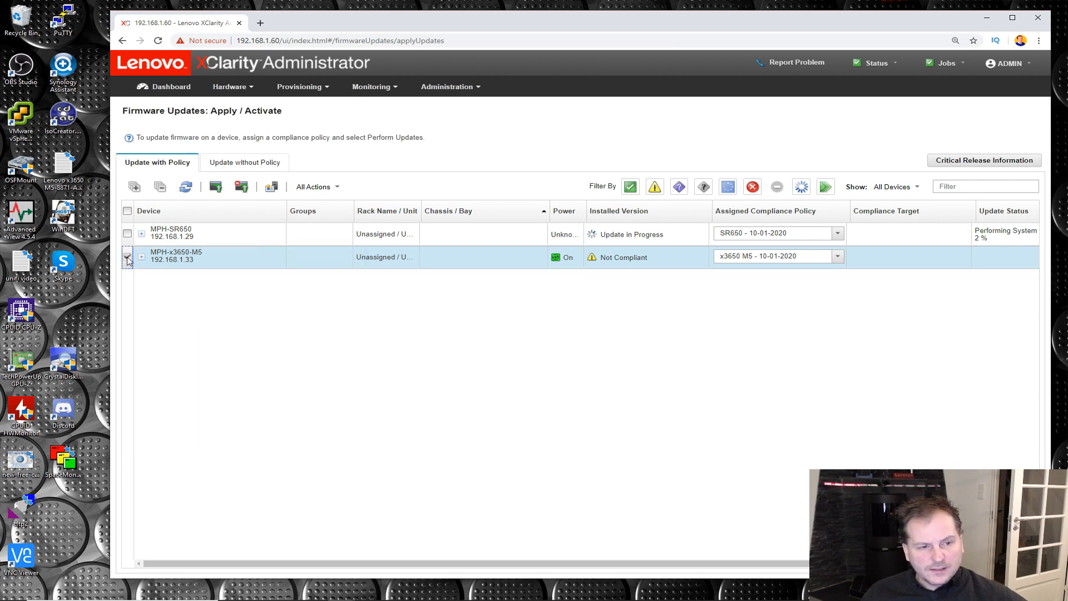
left_click(216, 188)
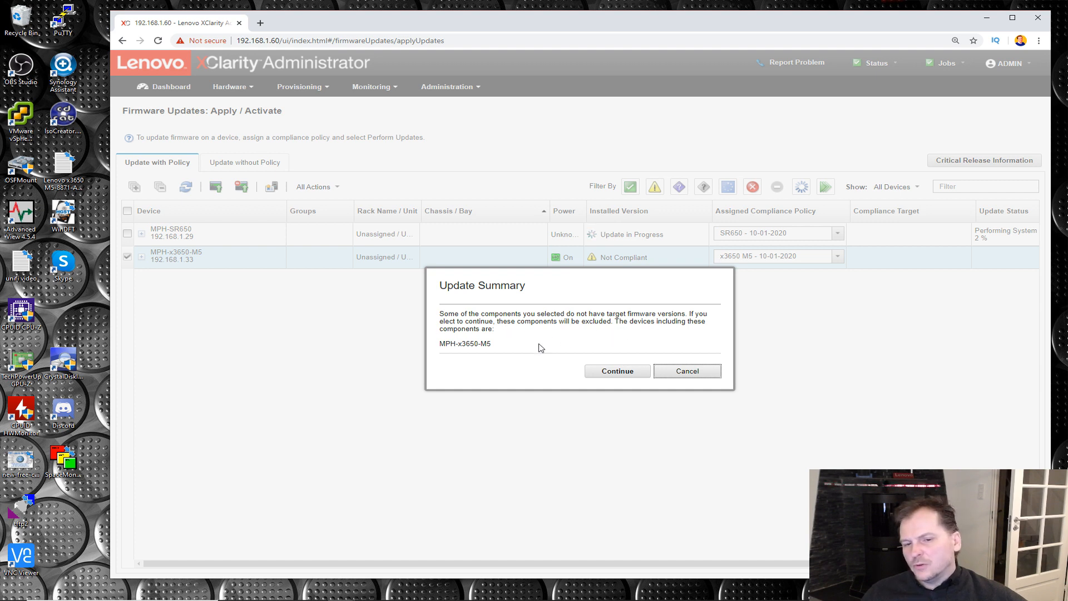
left_click(616, 373)
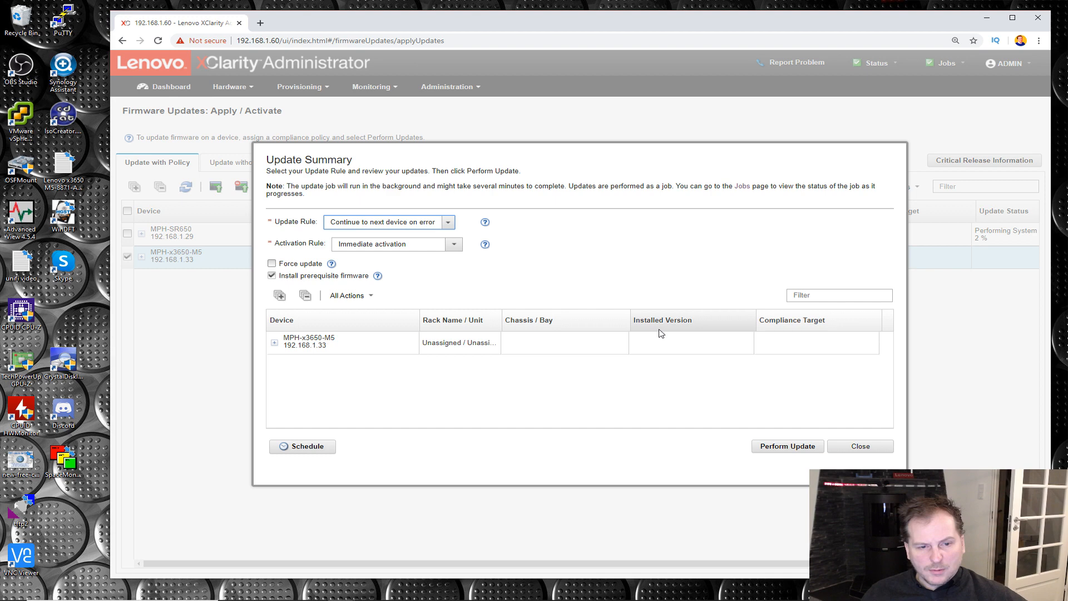
left_click(790, 448)
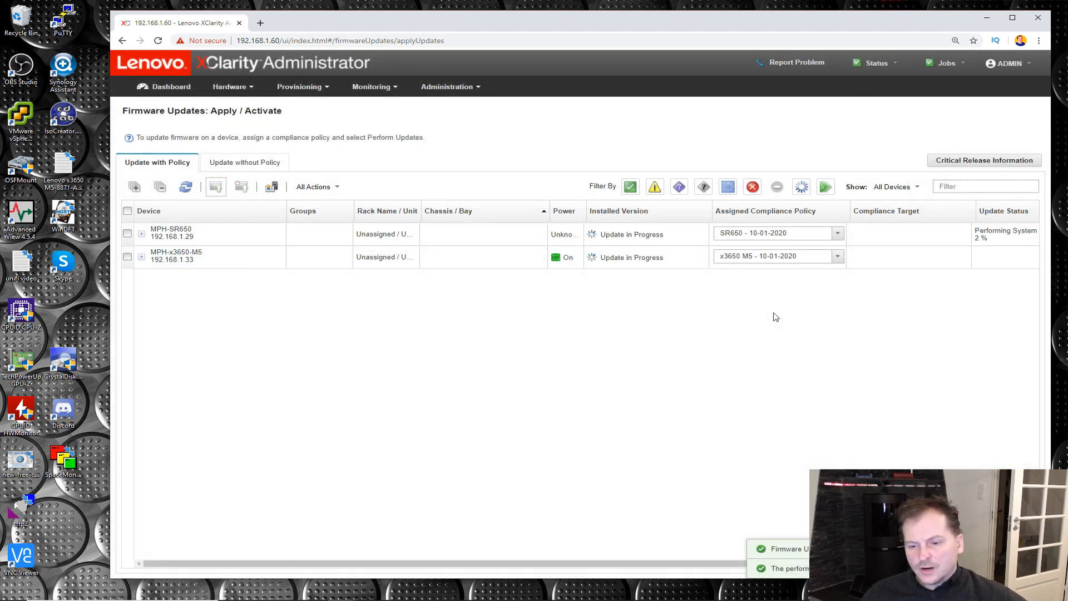
List the running jobs and check the status and progress of both Firmware Updates jobs.
left_click_drag(717, 25, 663, 20)
left_click(399, 84)
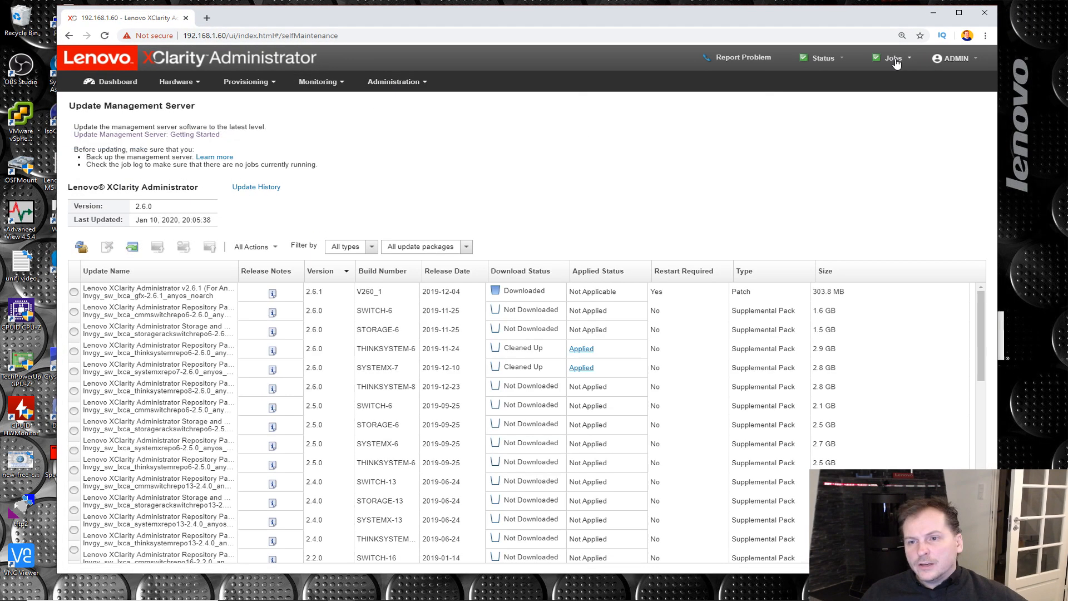
left_click(894, 62)
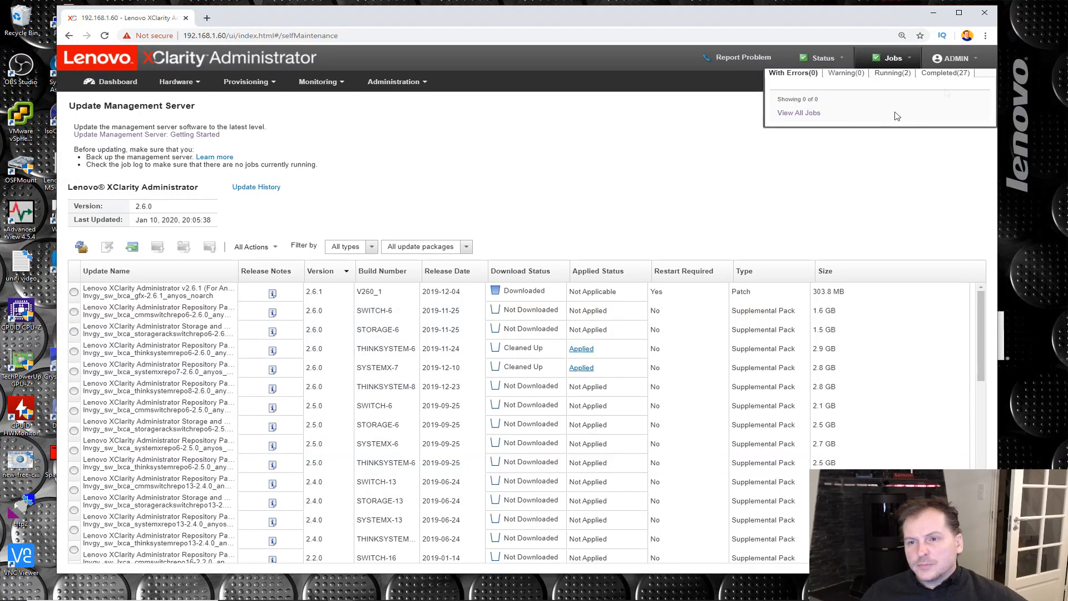
left_click(892, 73)
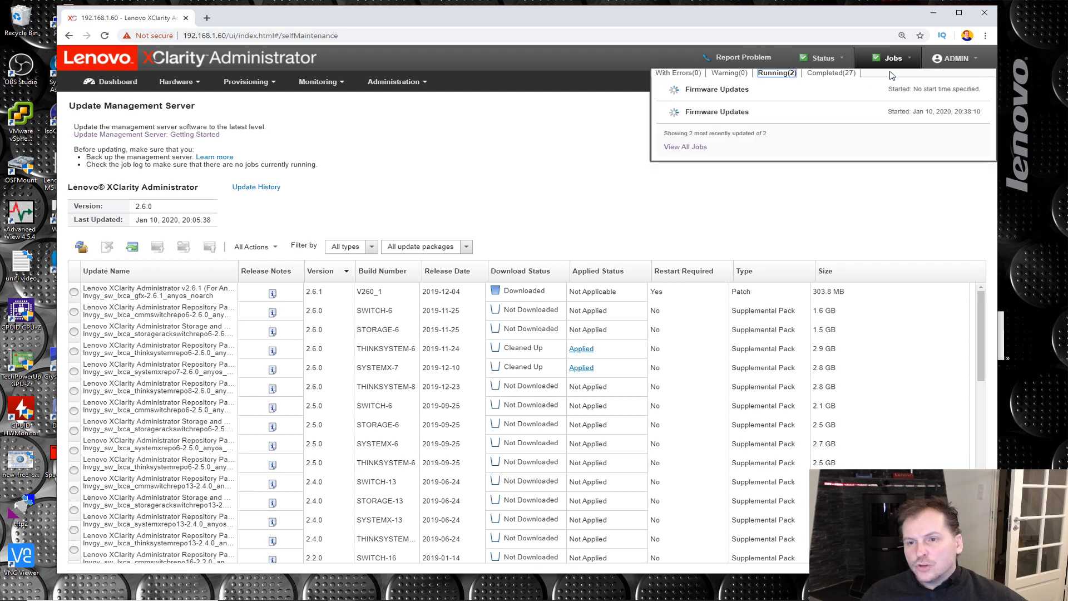
mouse_move(733, 102)
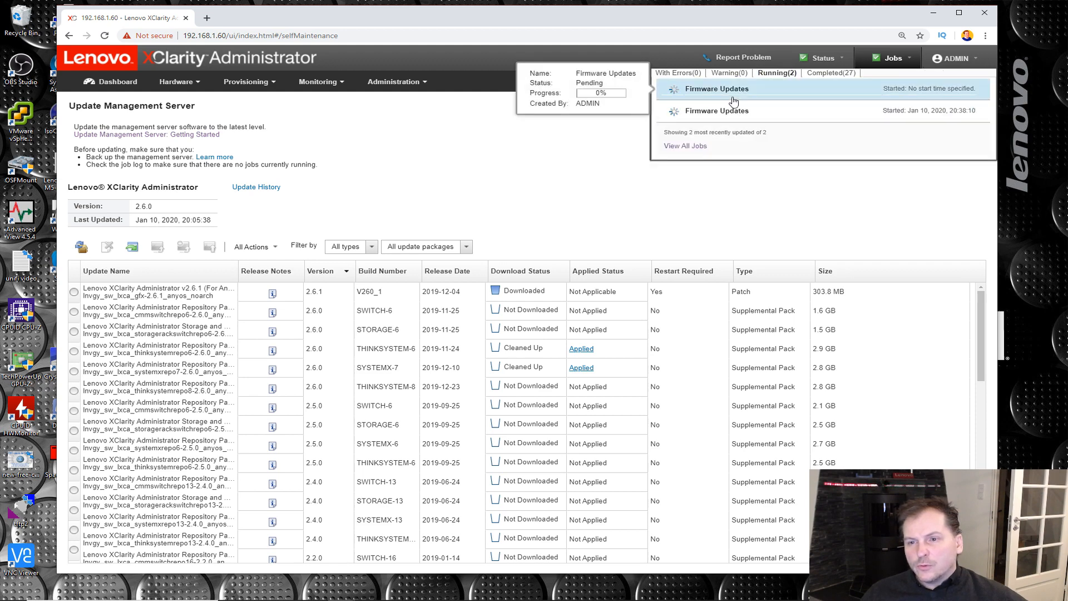
mouse_move(695, 117)
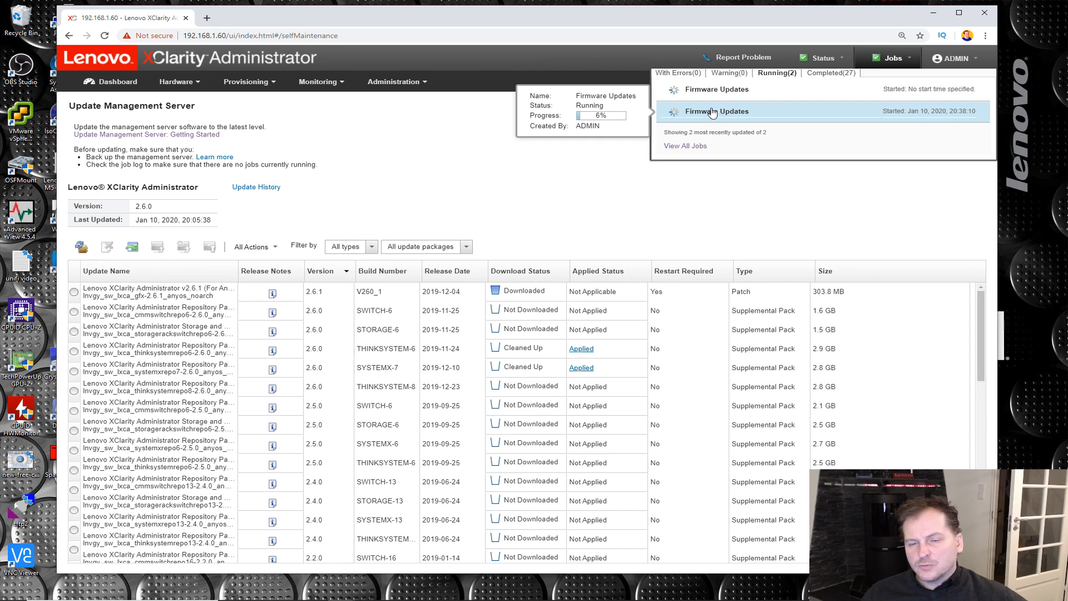
left_click(712, 112)
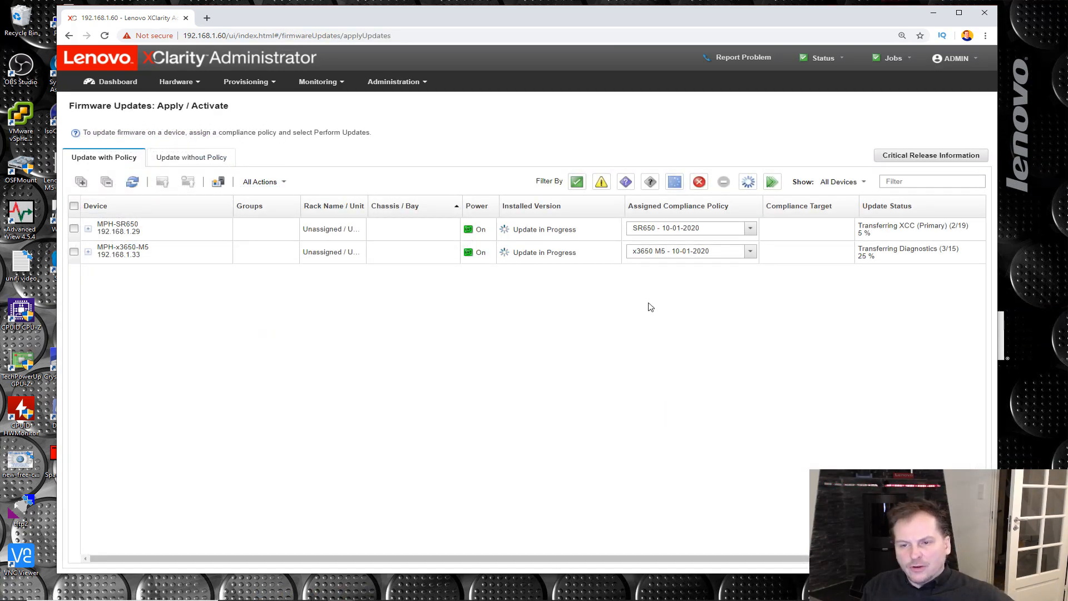
On the firmware Apply / Activate page, examine the update status of each MPH-SR650 component.
left_click(88, 230)
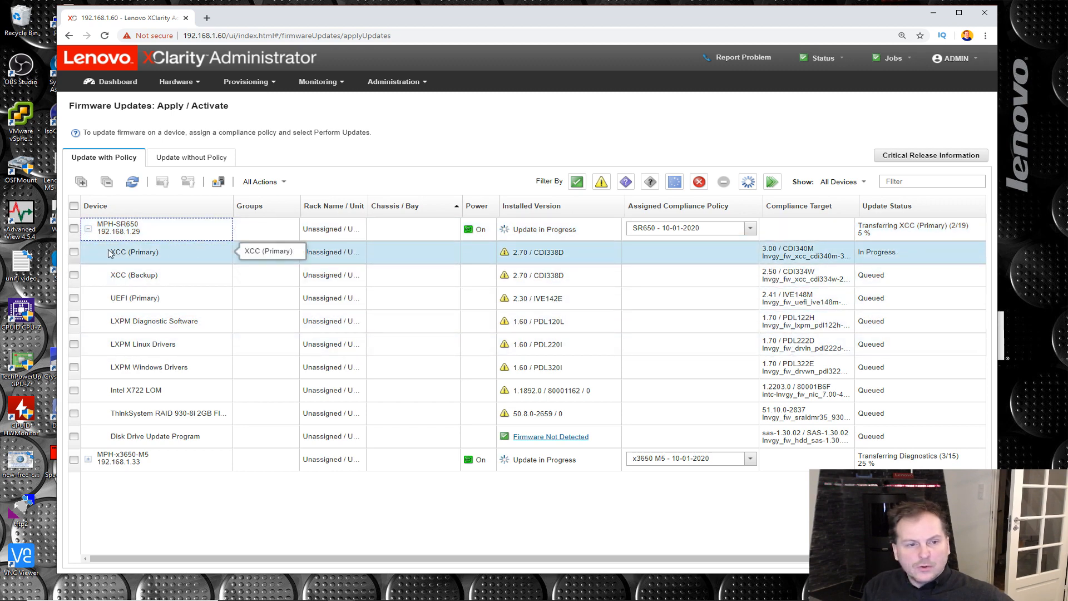
left_click_drag(112, 252, 129, 252)
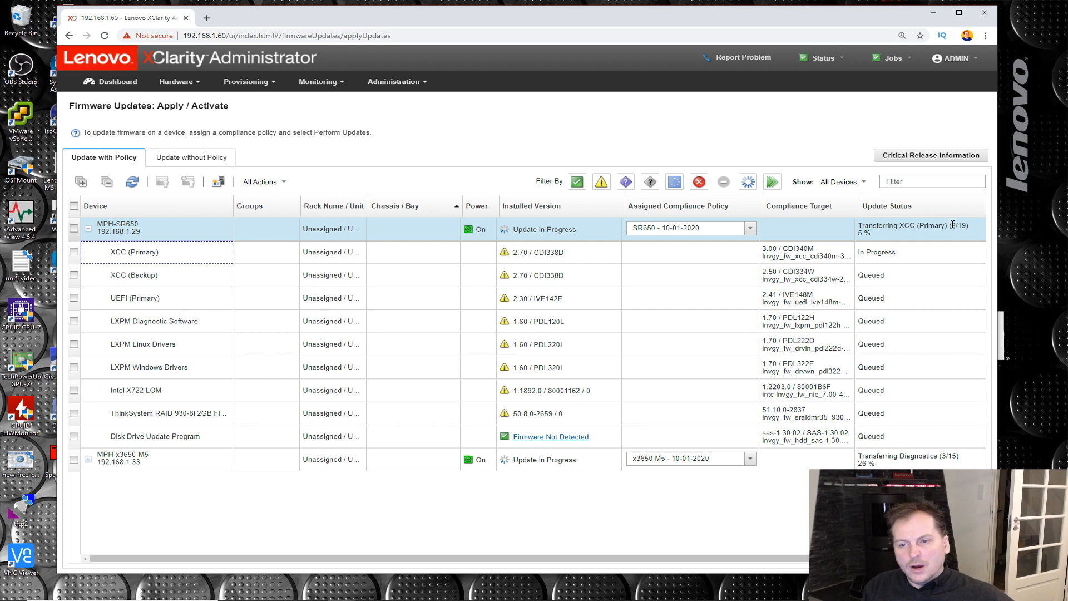
left_click(88, 229)
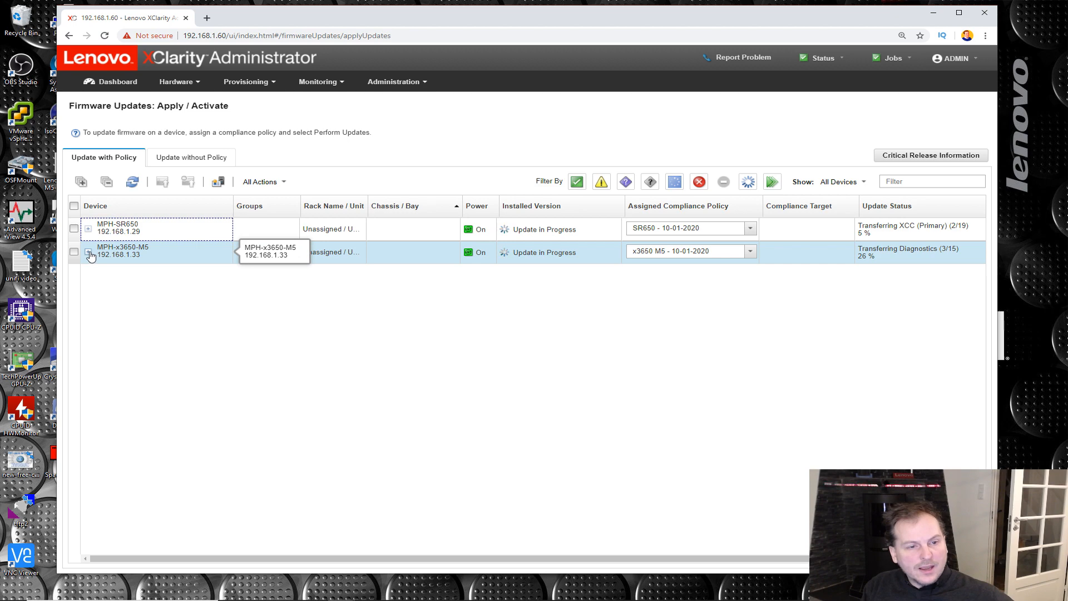
Expand MPH-x3650-M5 and examine the update status of its IMM2, UEFI, Diagnostics and other components.
left_click(89, 253)
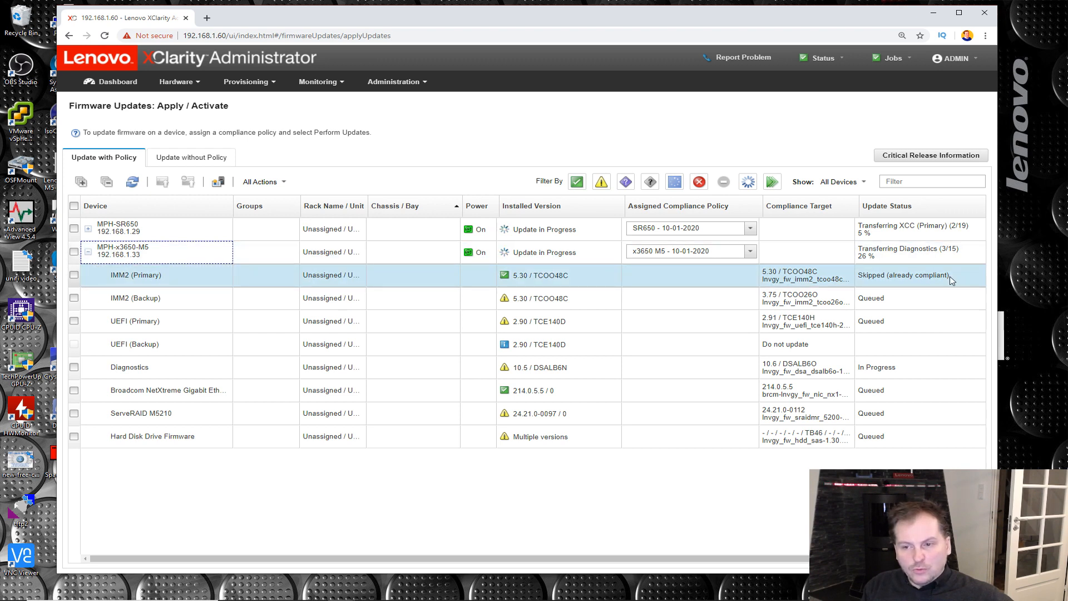
left_click_drag(955, 279, 858, 278)
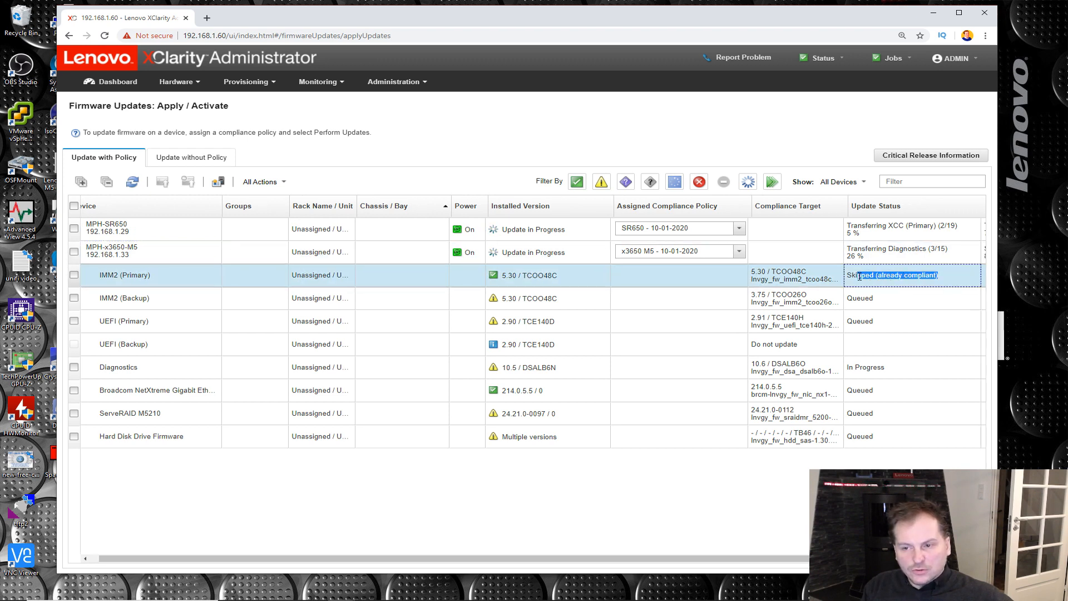
left_click_drag(615, 561, 712, 566)
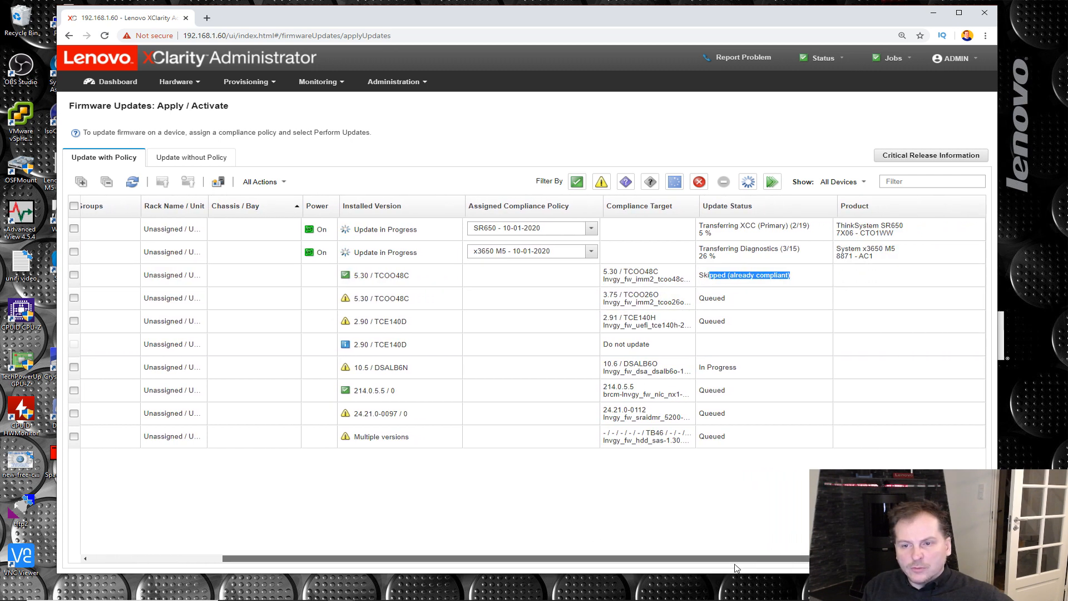
left_click_drag(688, 564, 559, 562)
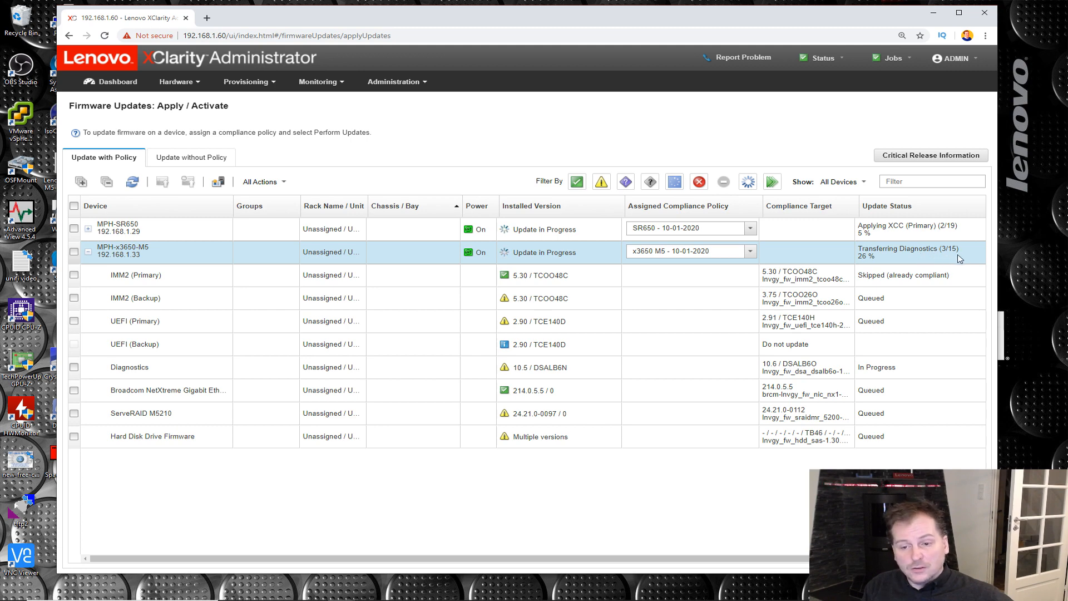
View all jobs and check the start times of the MPH-x3650-M5 and MPH-SR650 Firmware Updates jobs.
left_click(890, 60)
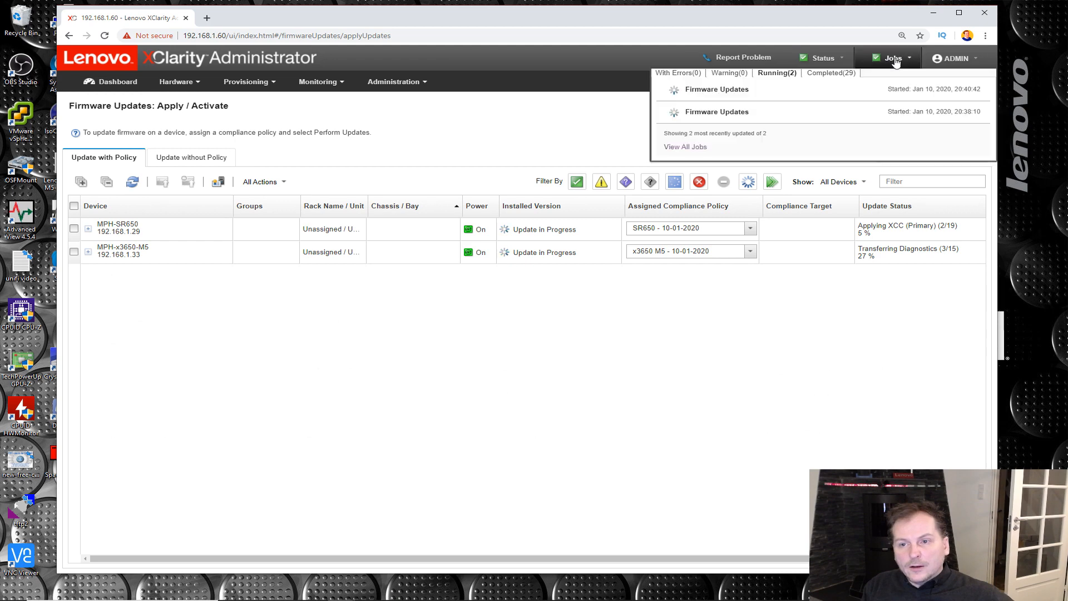
left_click(678, 146)
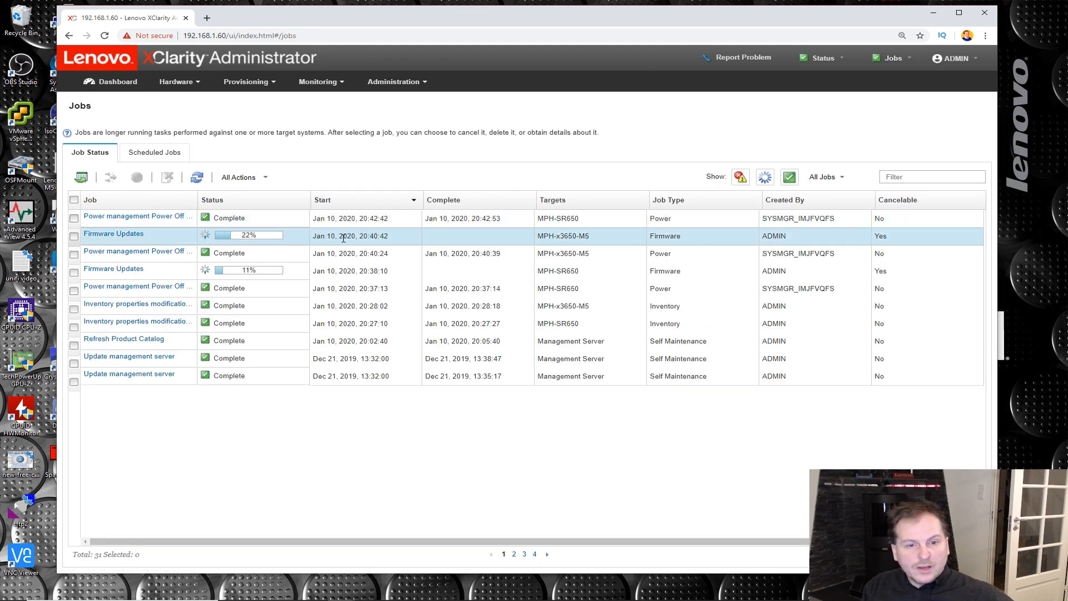
double_click(360, 236)
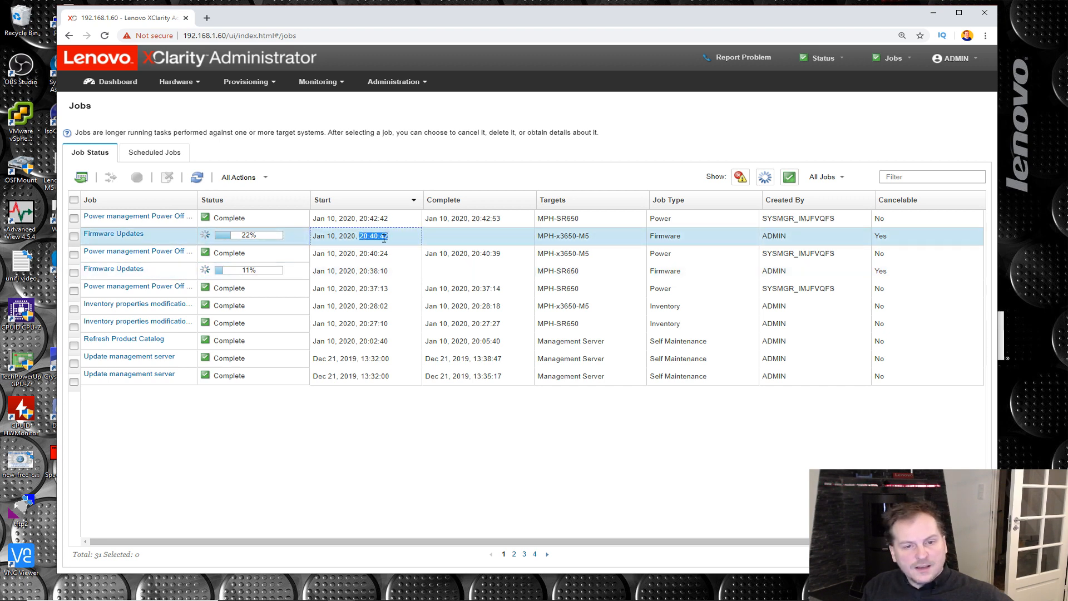
left_click(360, 271)
left_click_drag(360, 271, 389, 271)
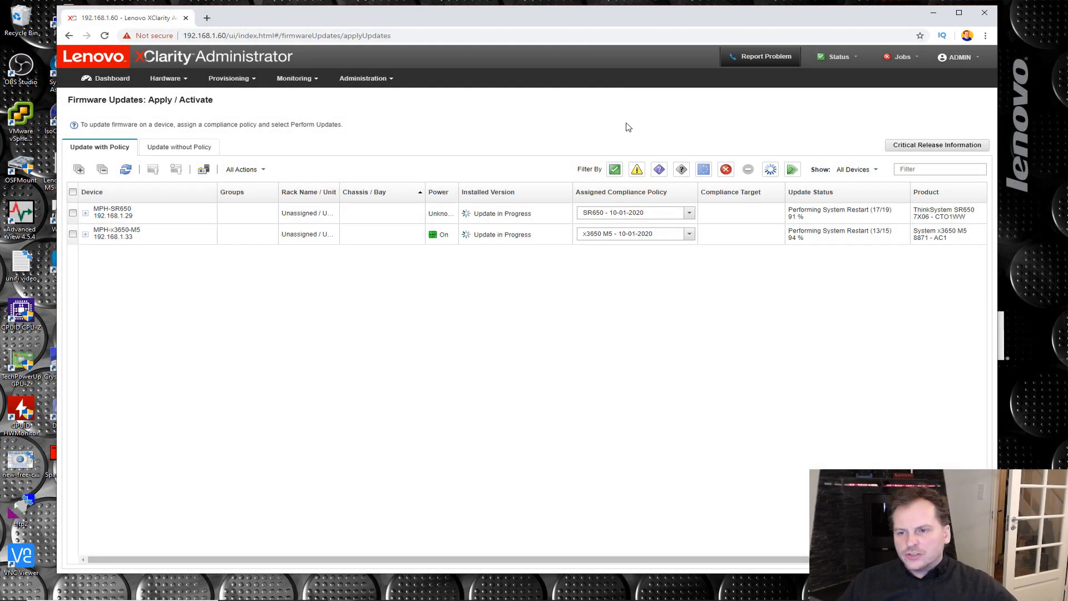
On the firmware Apply / Activate page, examine the component update statuses of MPH-x3650-M5 and MPH-SR650.
mouse_move(890, 600)
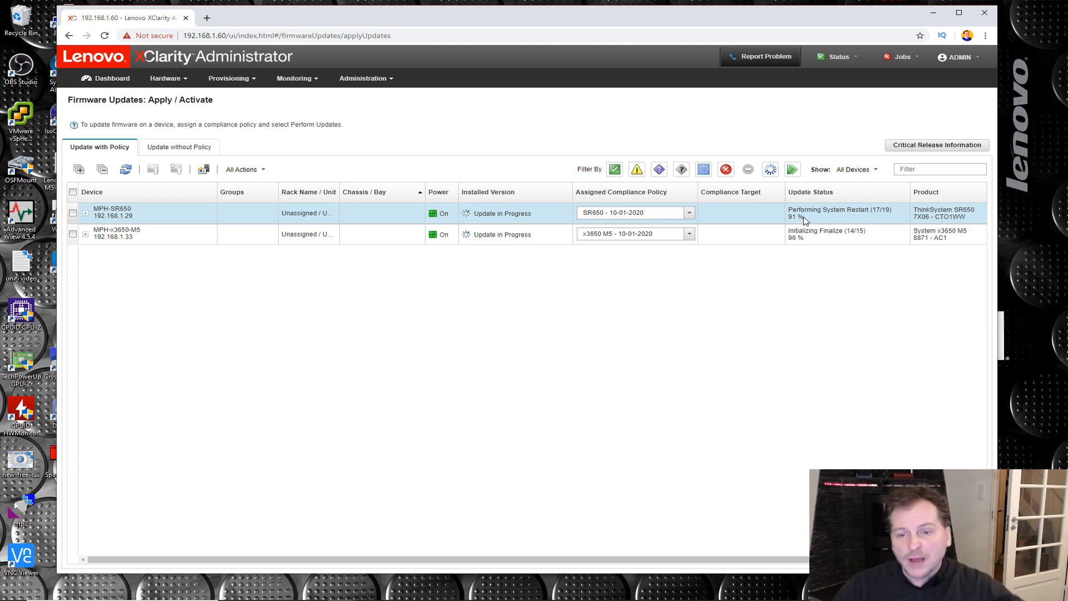
left_click(86, 234)
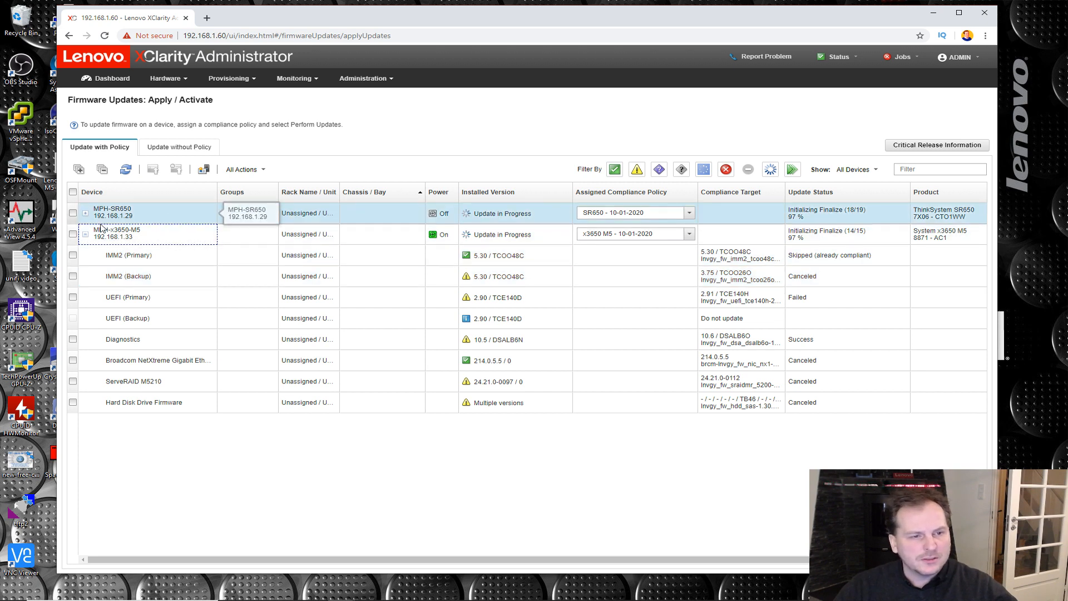
left_click(85, 234)
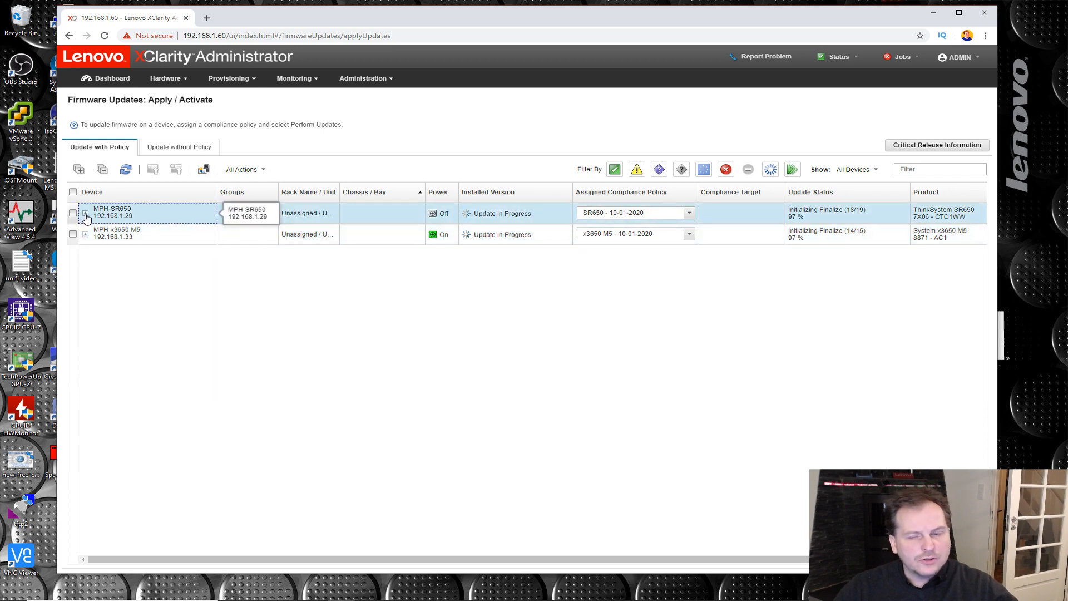
left_click(85, 215)
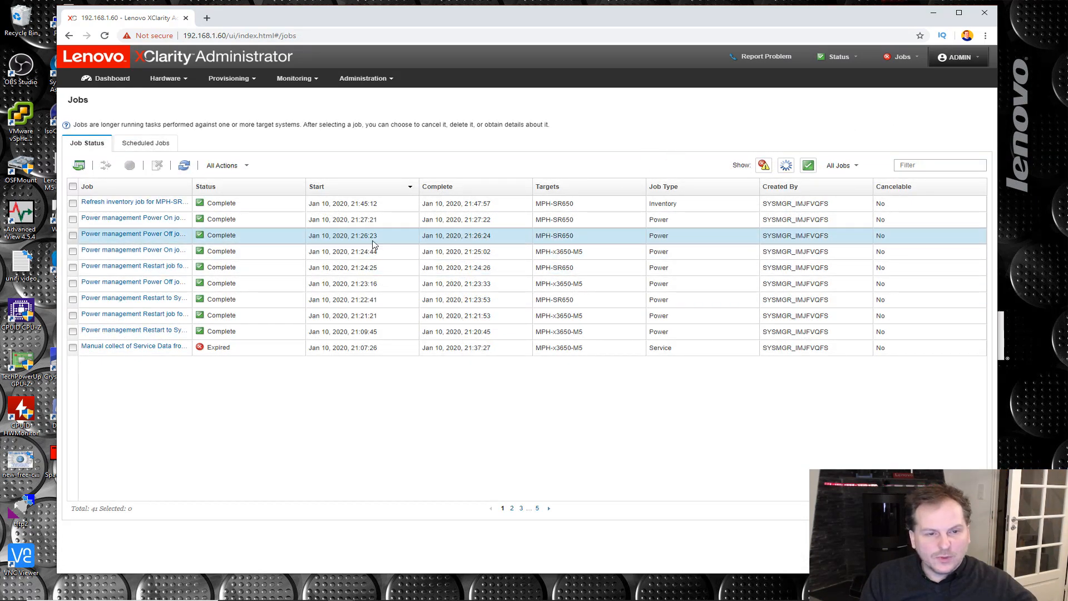
Widen the Job column and list more jobs per page to check the power and firmware job completions.
left_click_drag(192, 181, 268, 181)
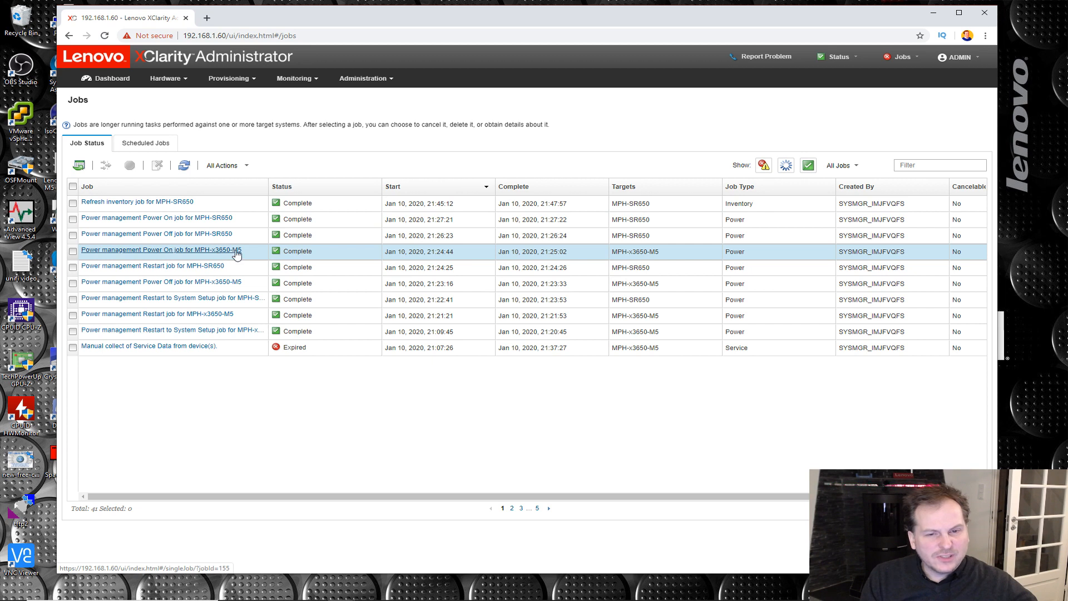
left_click(542, 251)
left_click_drag(541, 251, 572, 254)
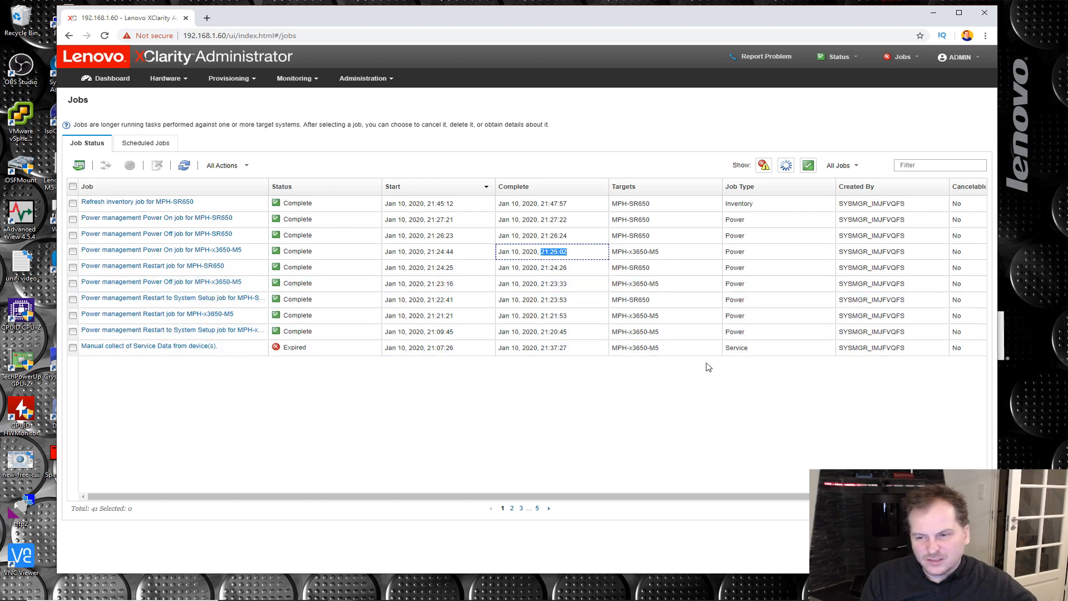
left_click(927, 508)
left_click(587, 397)
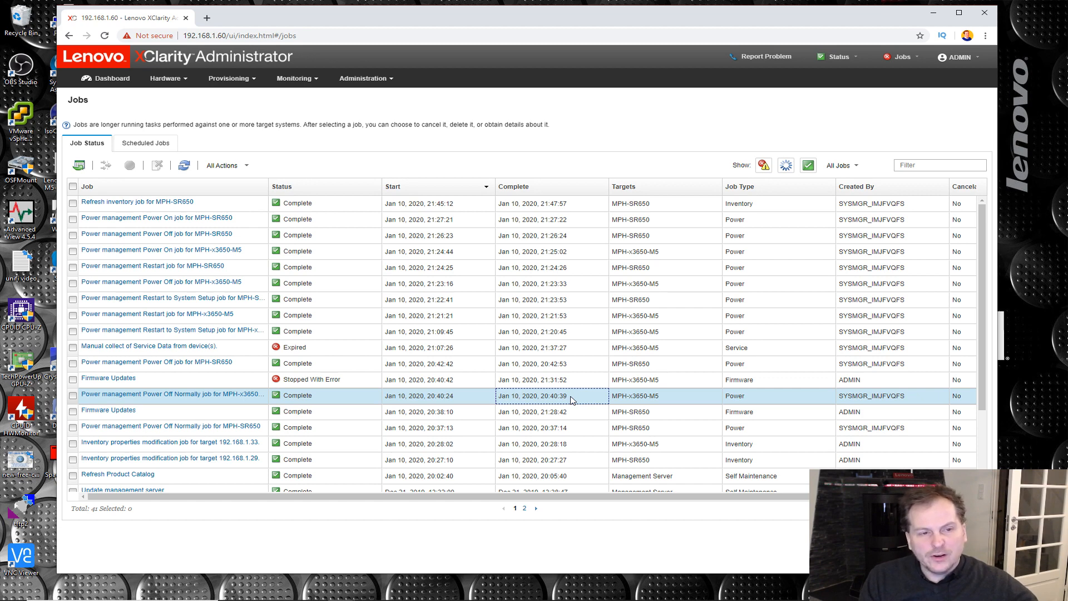
Return to the firmware Apply / Activate page and review the compliance and update status of MPH-SR650.
left_click(241, 79)
left_click(551, 115)
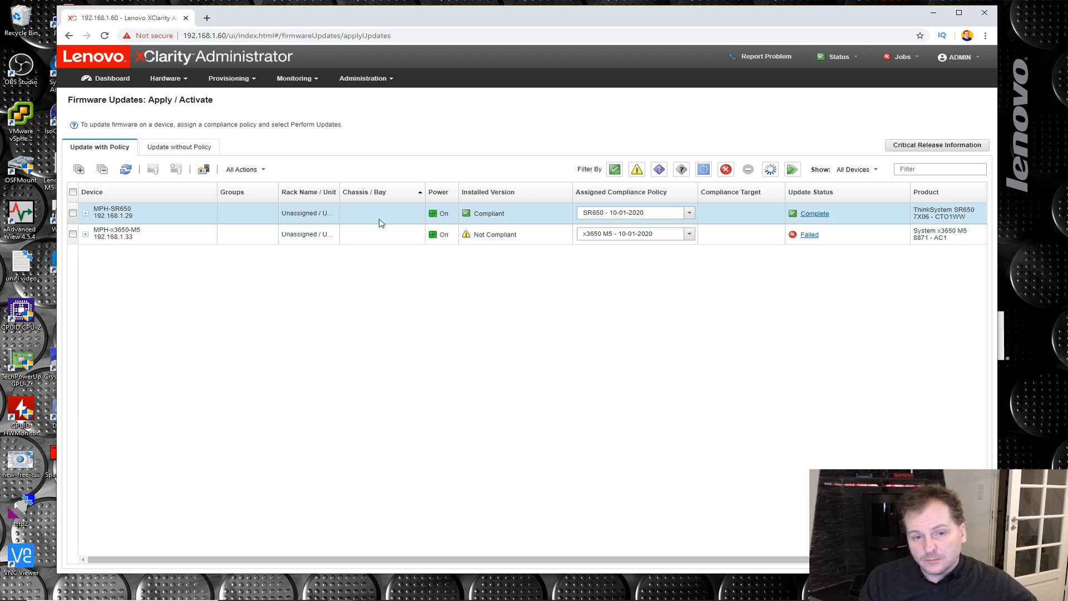
left_click(85, 214)
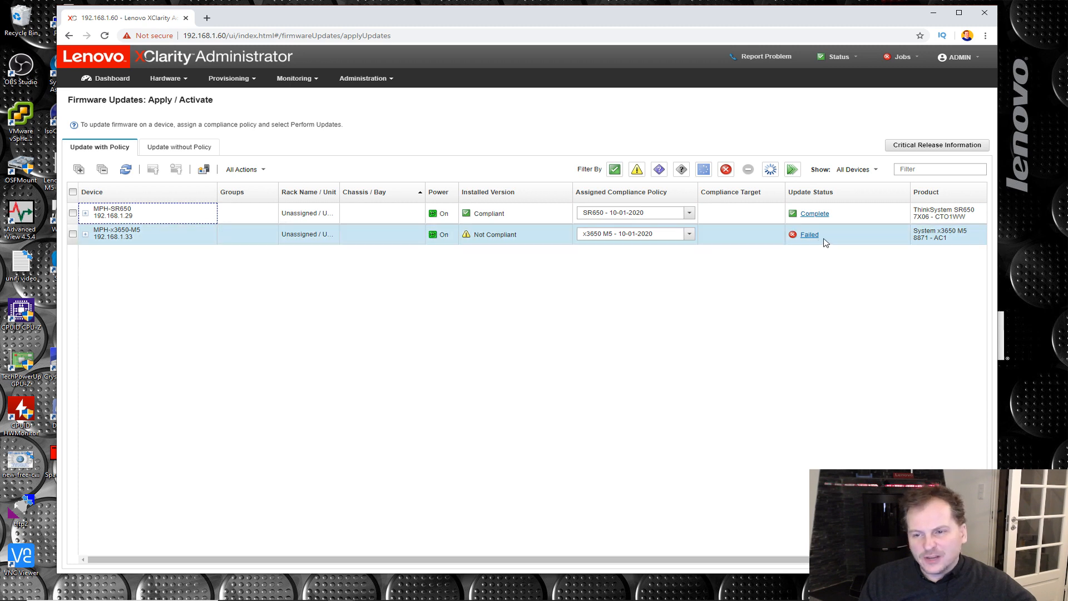
Expand MPH-x3650-M5, examine the update status of its IMM2, UEFI, Diagnostics and remaining components, and collapse it again.
left_click(86, 234)
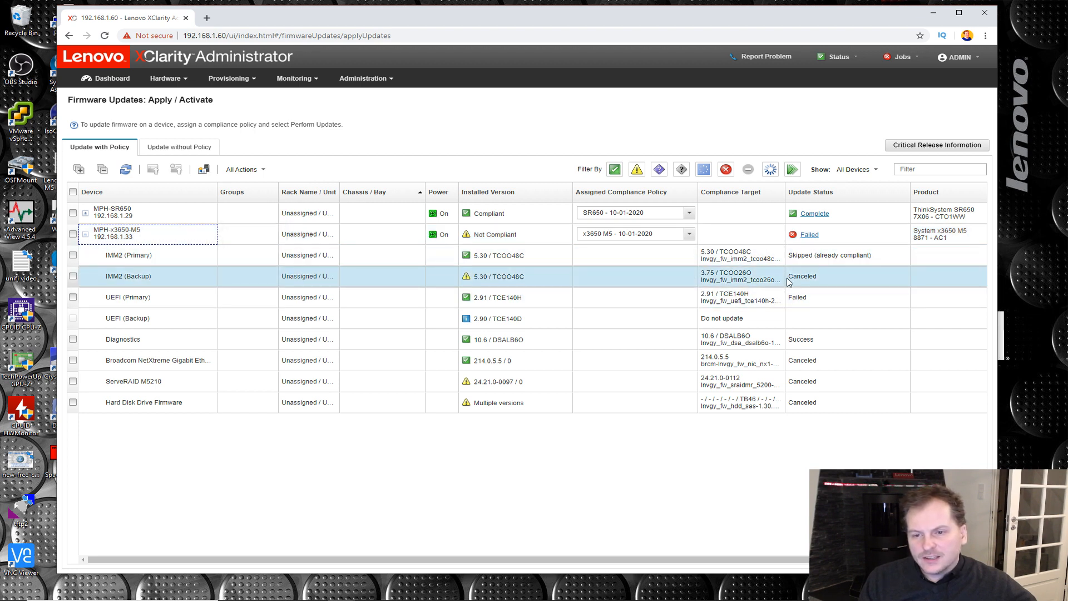
left_click_drag(790, 276, 829, 276)
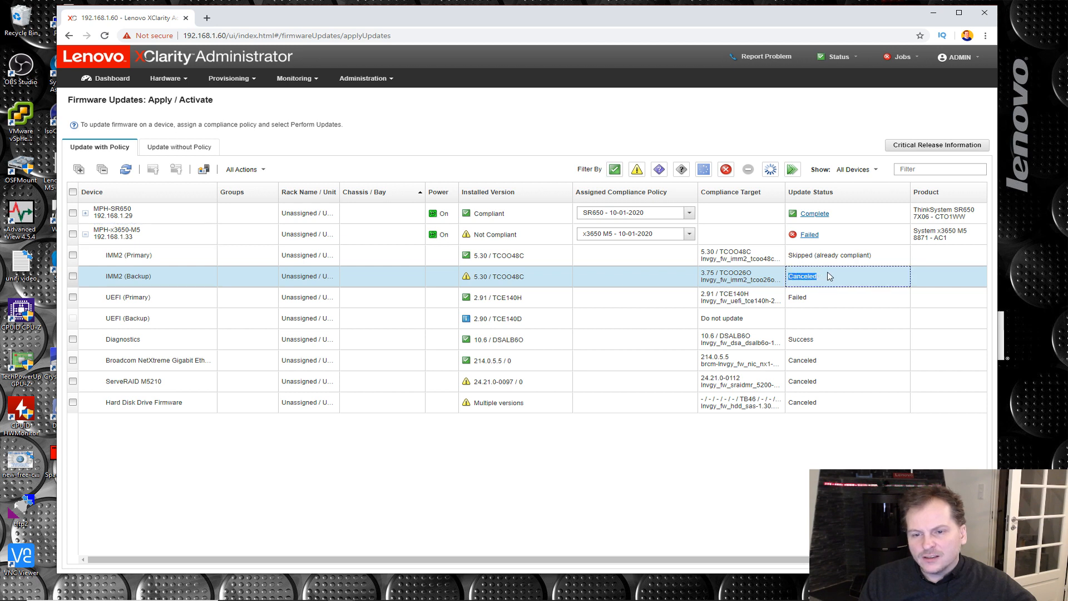
left_click_drag(817, 297, 787, 301)
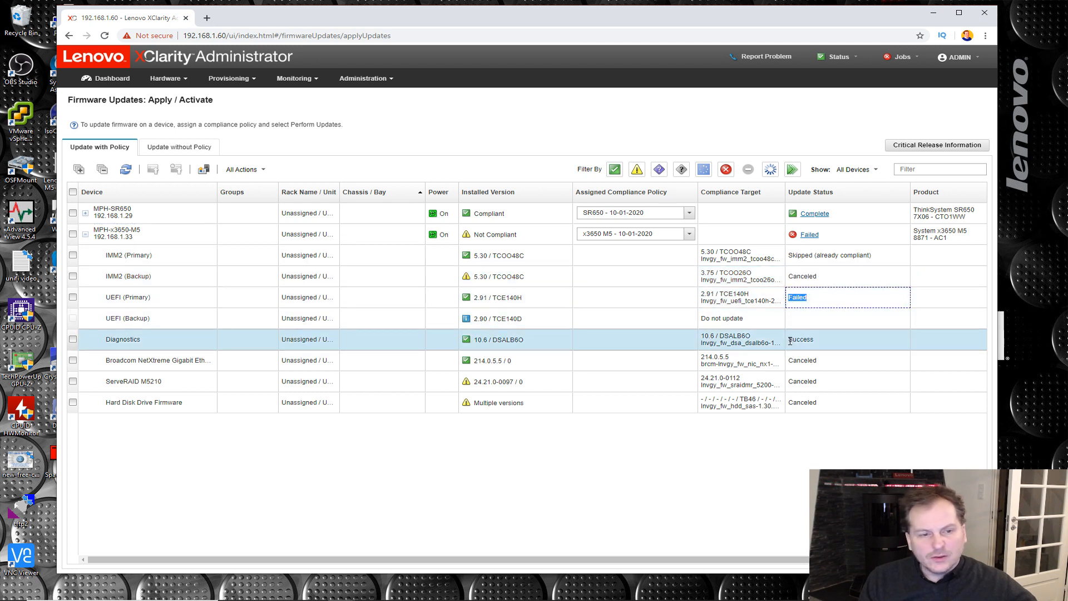
left_click_drag(790, 341, 823, 346)
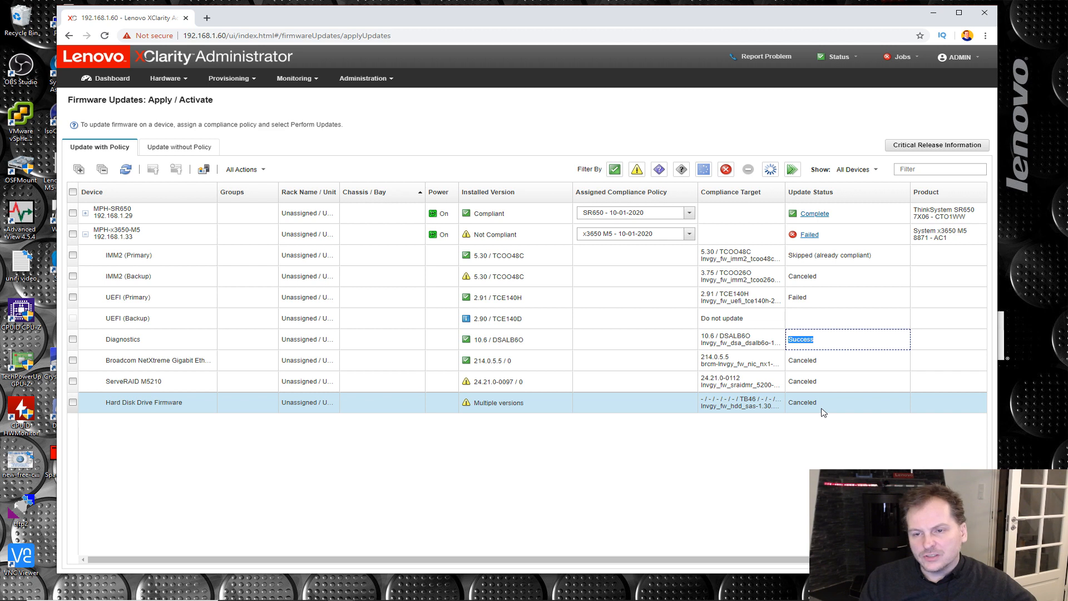
left_click(750, 239)
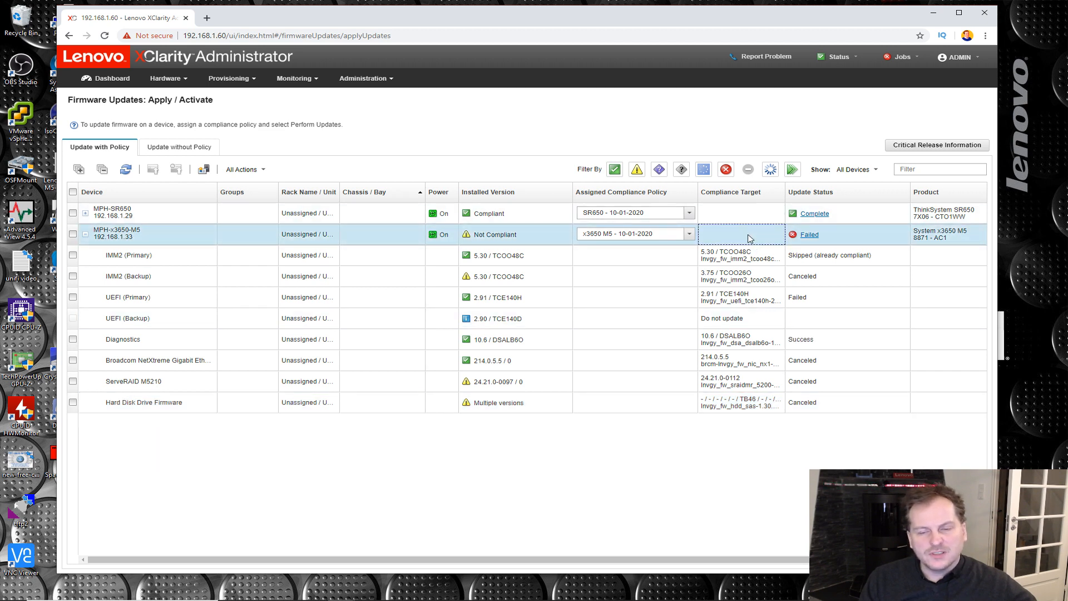
left_click(86, 238)
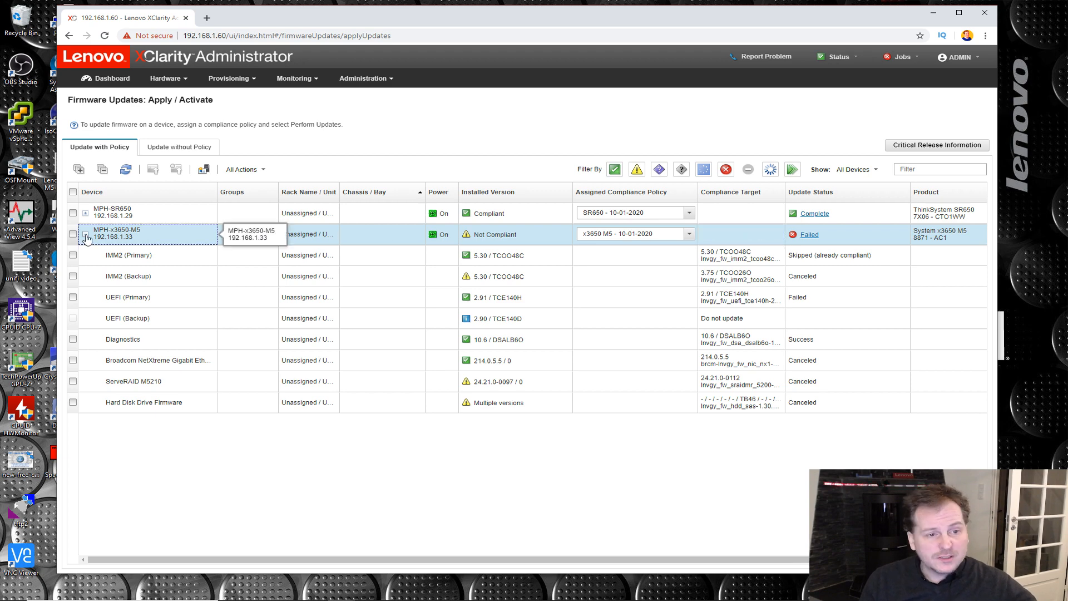
left_click(87, 236)
Rerun the firmware update on MPH-x3650-M5 with Immediate activation, excluding components without target versions, and review its component statuses.
left_click(72, 234)
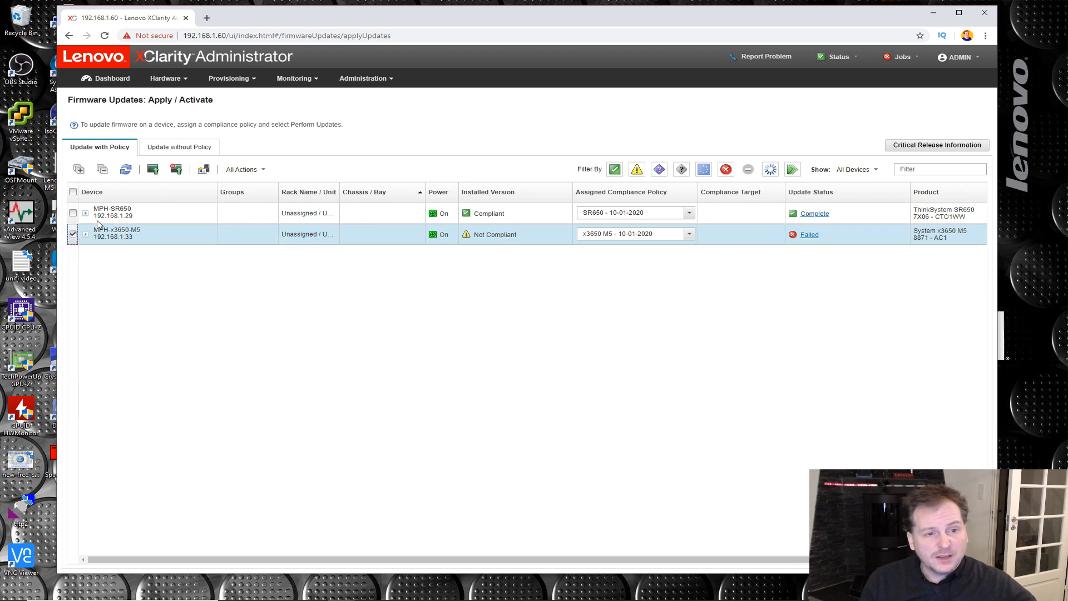
left_click(152, 170)
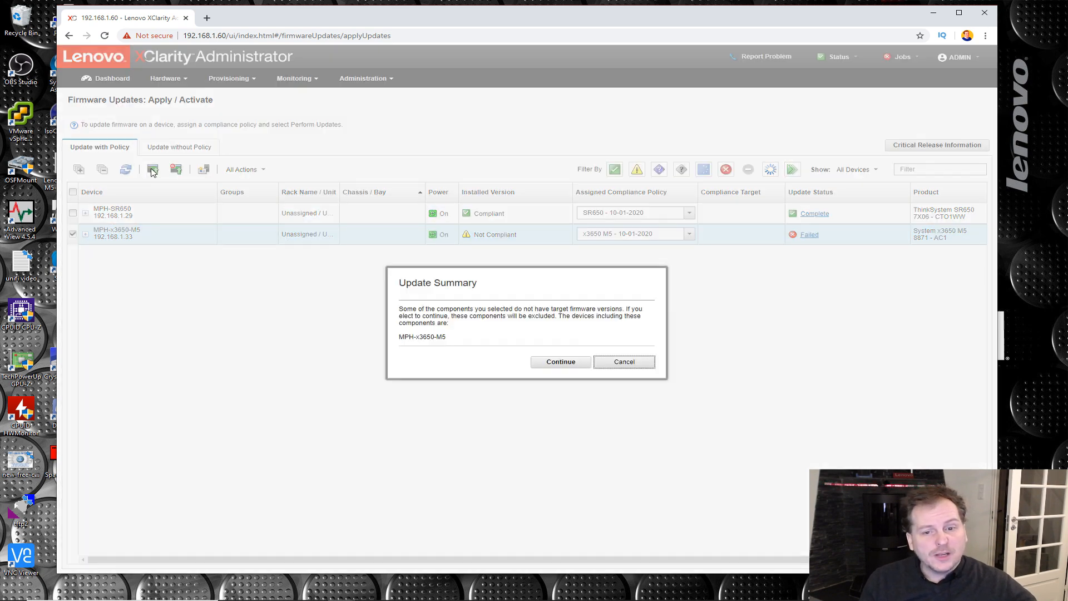
left_click(554, 362)
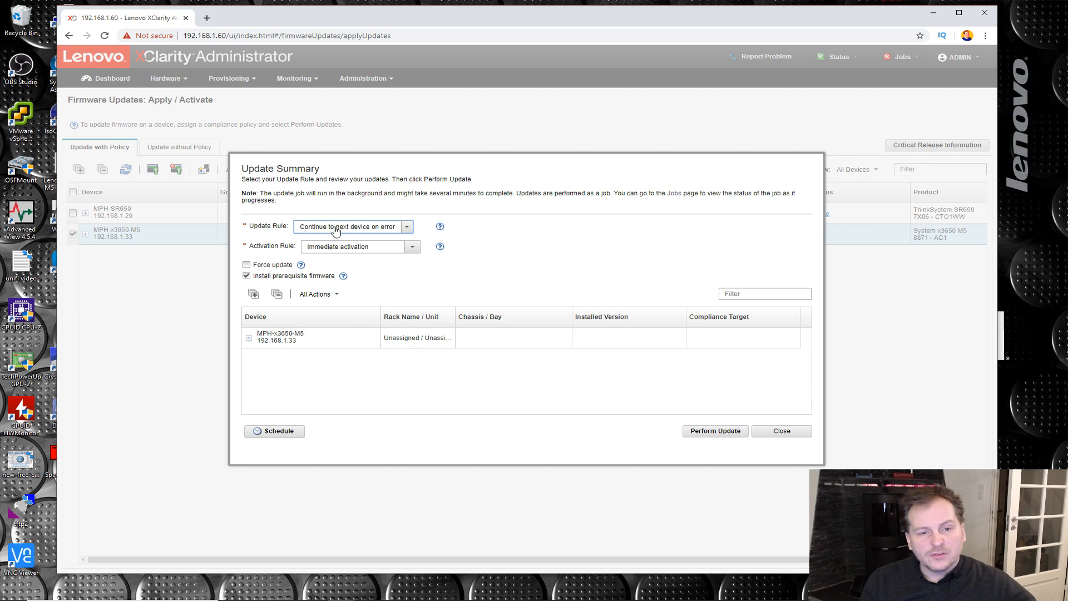
left_click(715, 431)
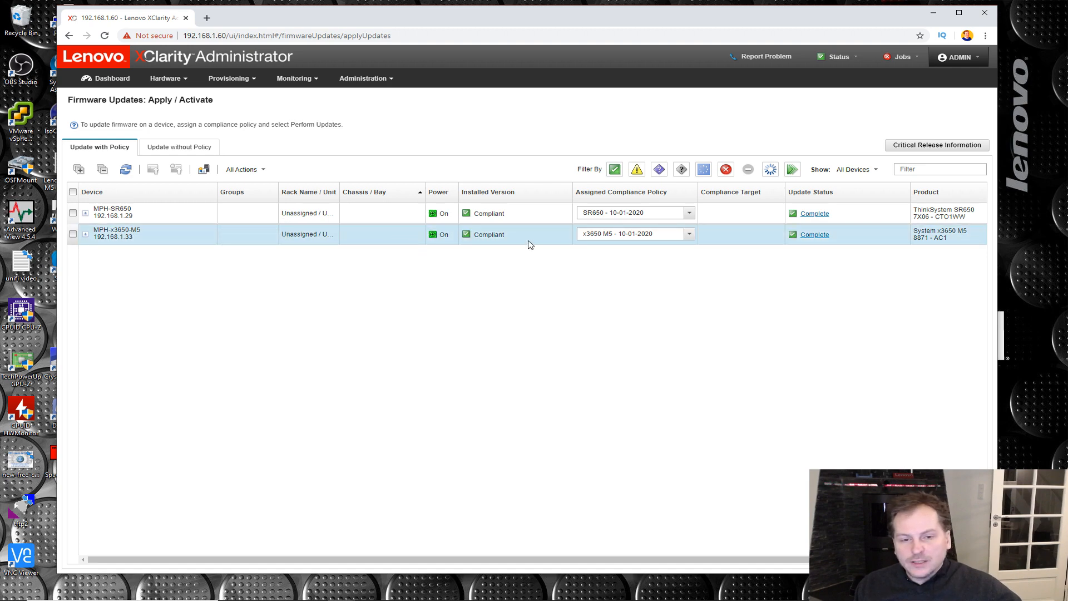
left_click(85, 234)
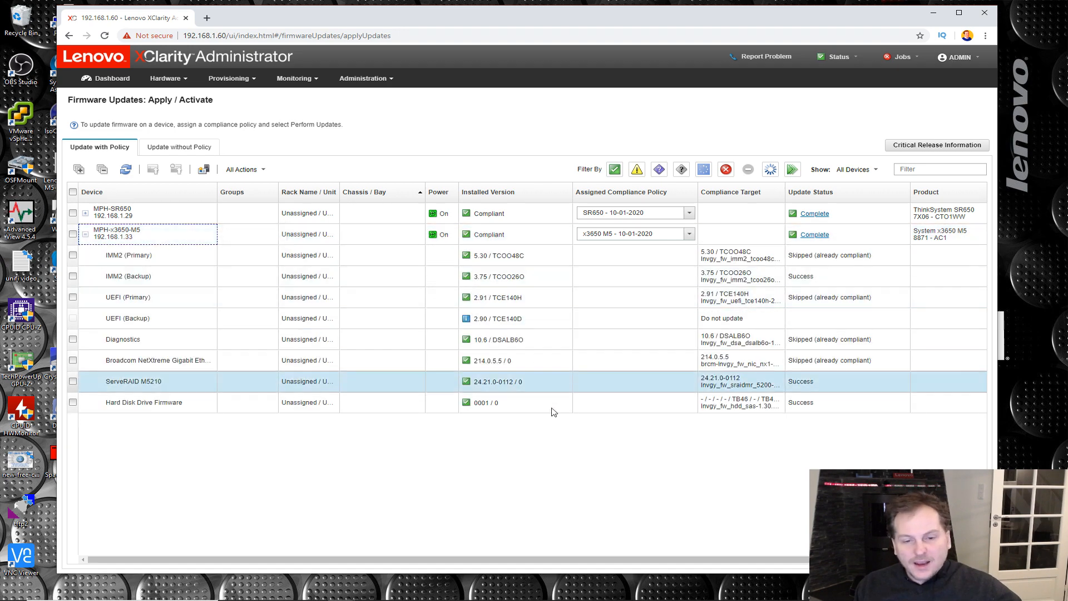